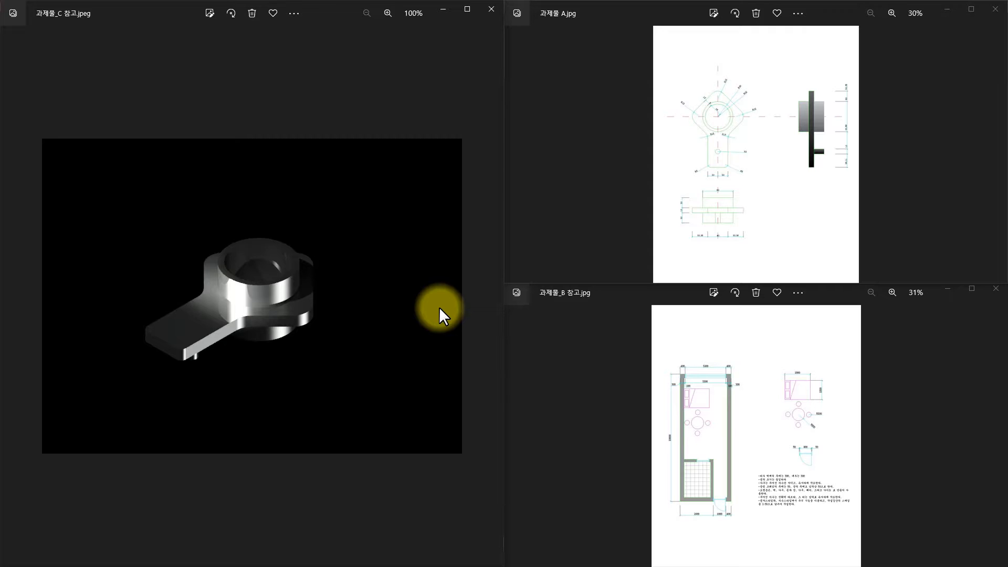
click(636, 179)
click(628, 392)
click(387, 274)
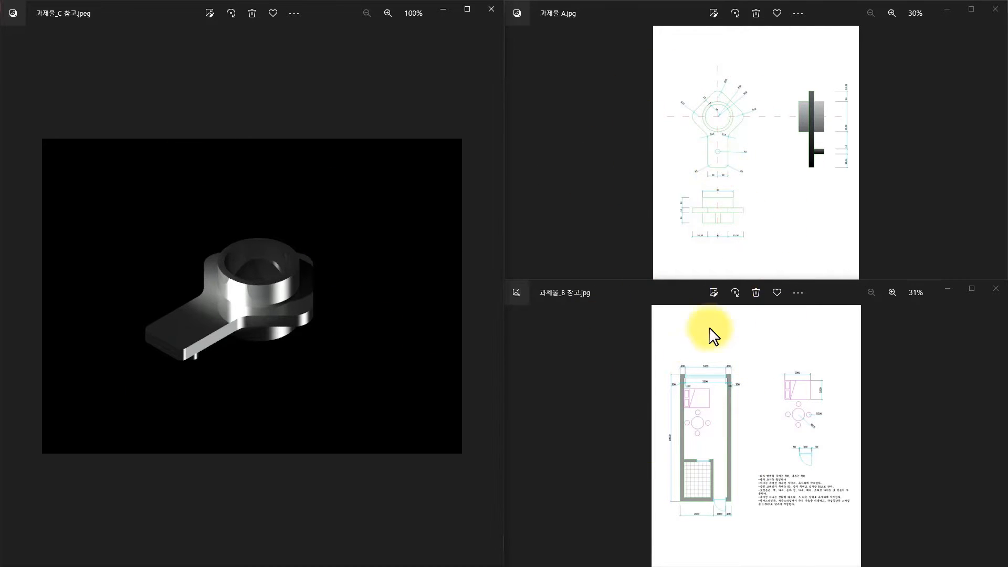
click(277, 280)
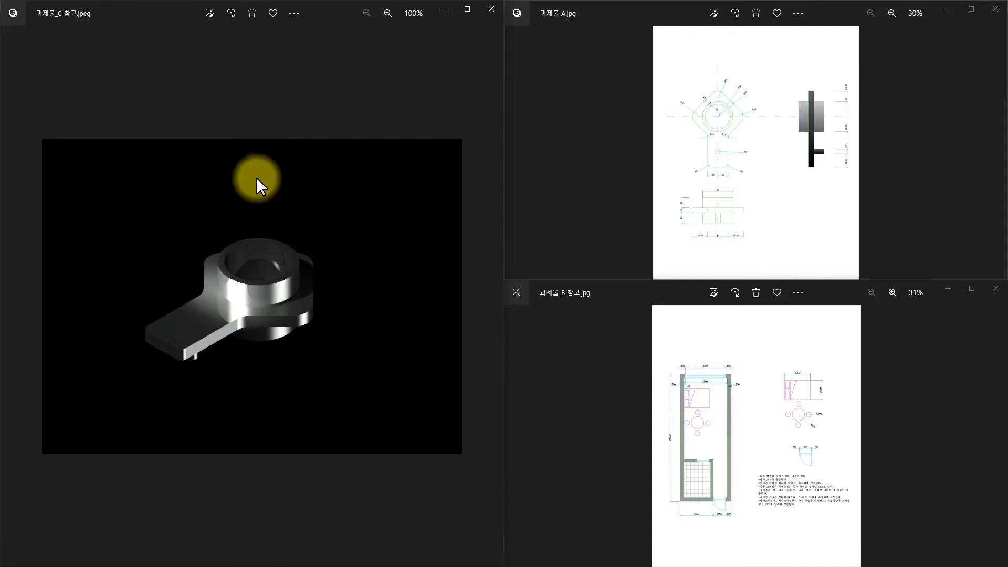
Step: Switch to AutoCAD and examine the dimensioned views in 과제물_C 문제.dwg alongside the reference render image
key(alt+Tab)
key(alt+Tab)
key(alt+Tab)
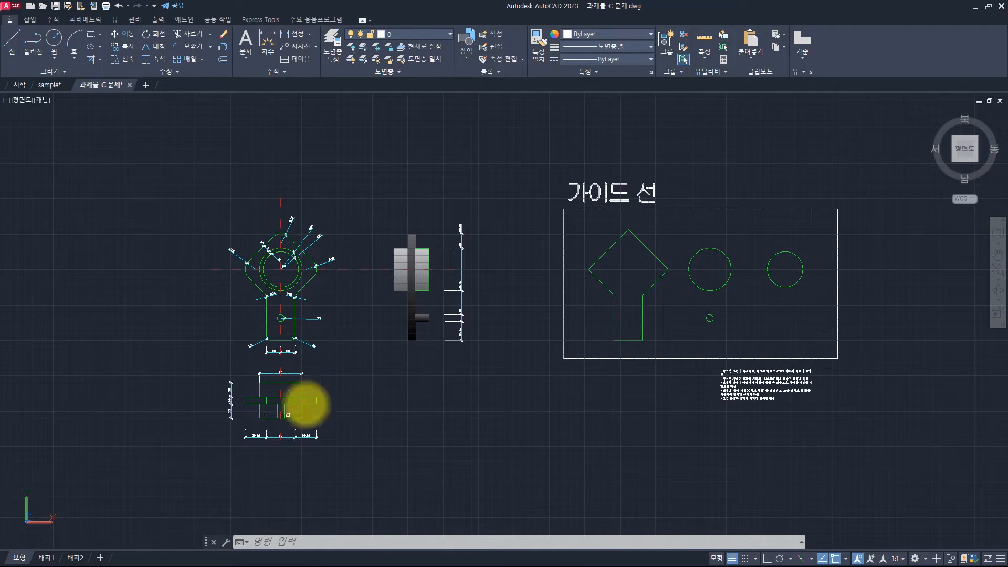
scroll(303, 327, up, 2)
mouse_move(349, 304)
middle_down()
mouse_move(407, 300)
mouse_move(449, 276)
middle_up()
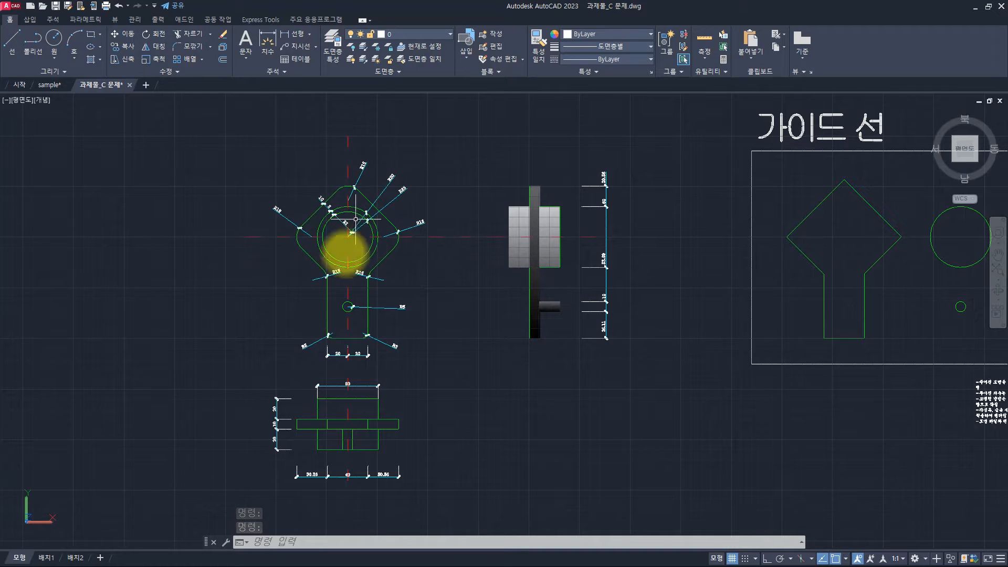
key(alt+Tab)
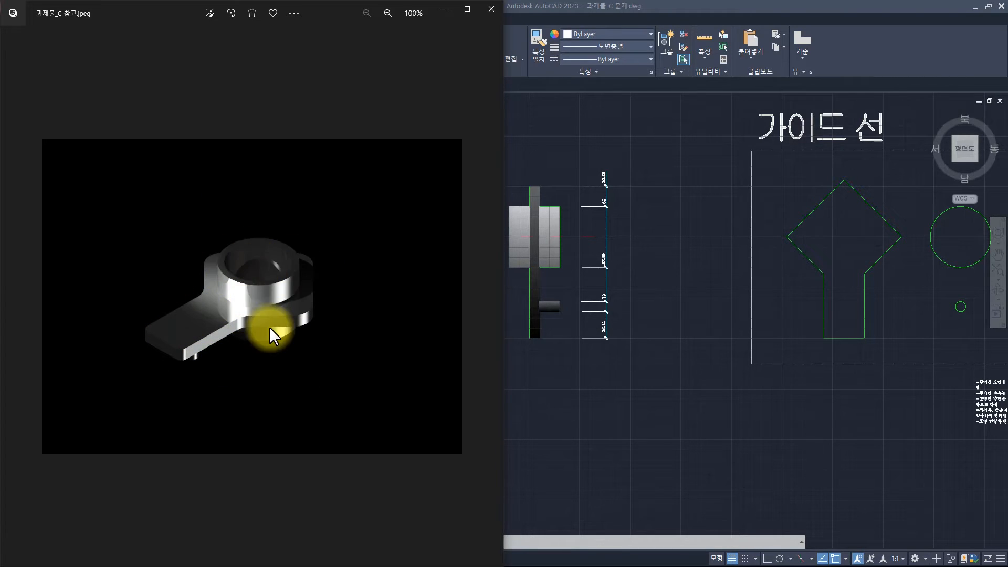
key(alt+Tab)
click(305, 291)
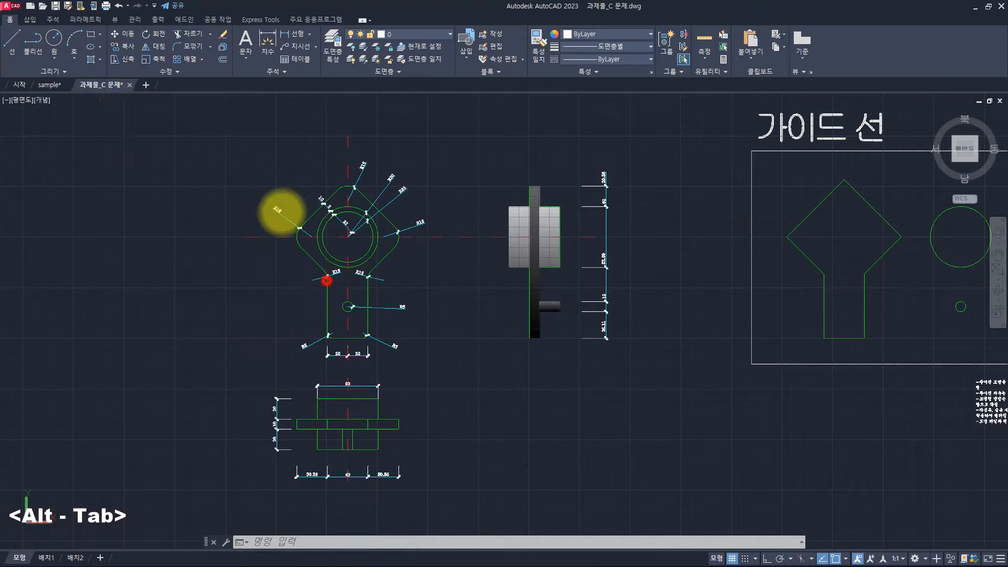
Step: Bring up the sample drawing and compare its two 3D models with the 과제물_C 참고 reference image
click(46, 84)
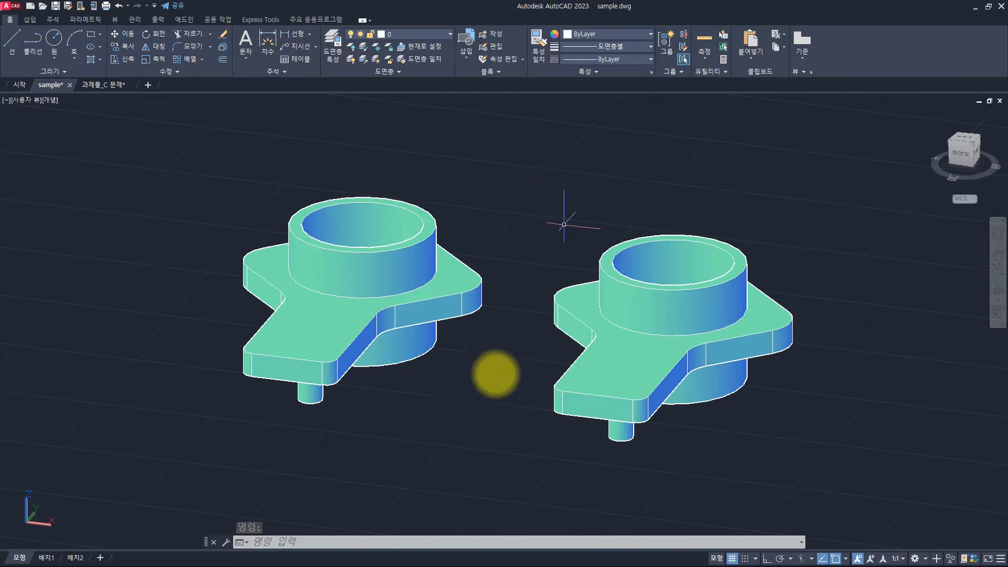
key(alt+Tab)
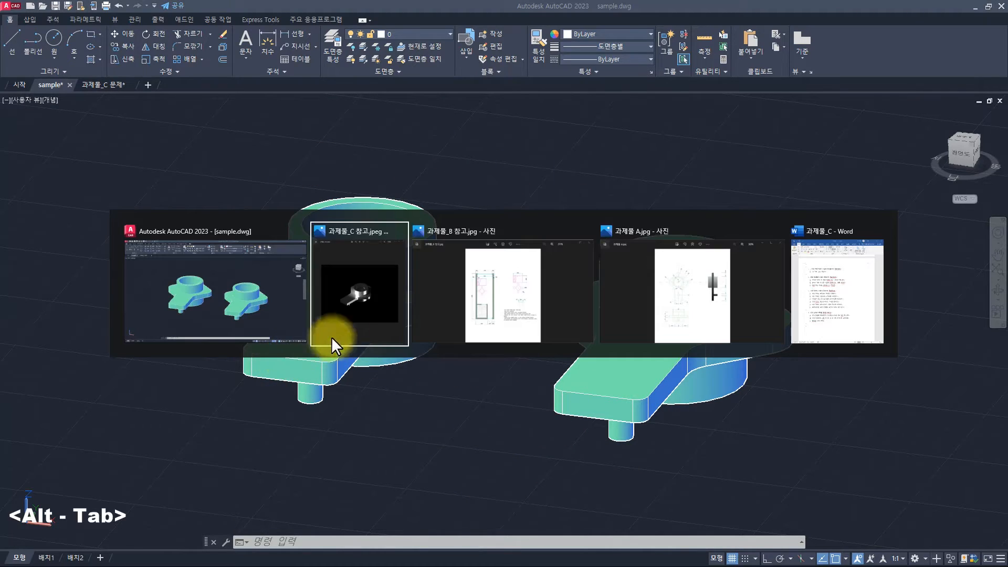
click(366, 307)
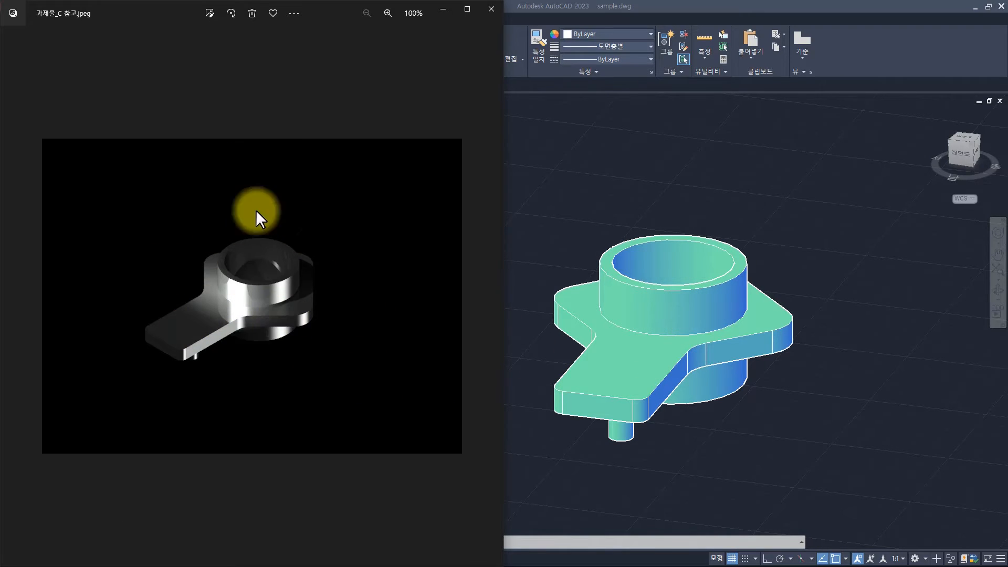
click(548, 157)
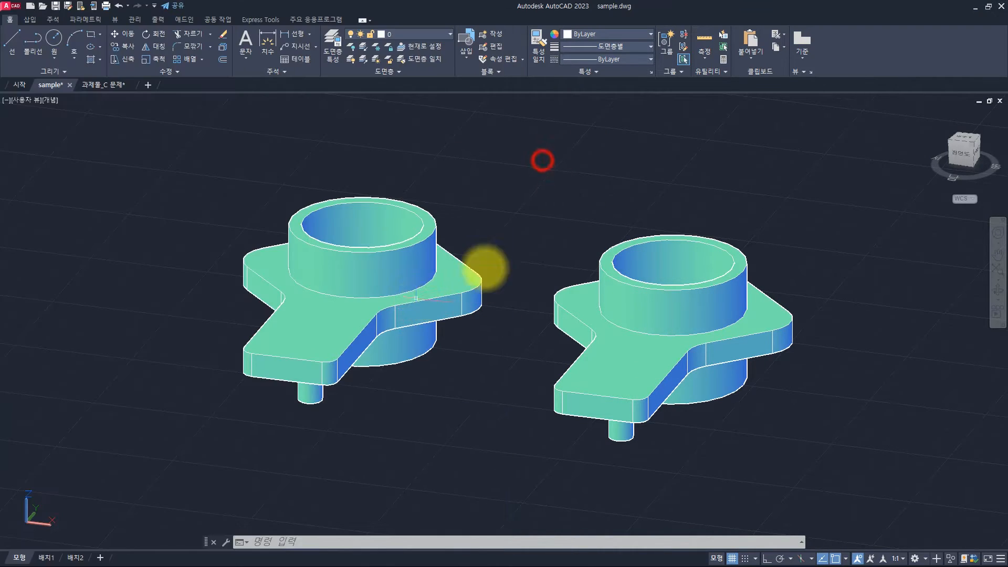
Step: Render the current view of the two sample models
key(Escape)
key(Escape)
key(Escape)
text(render)
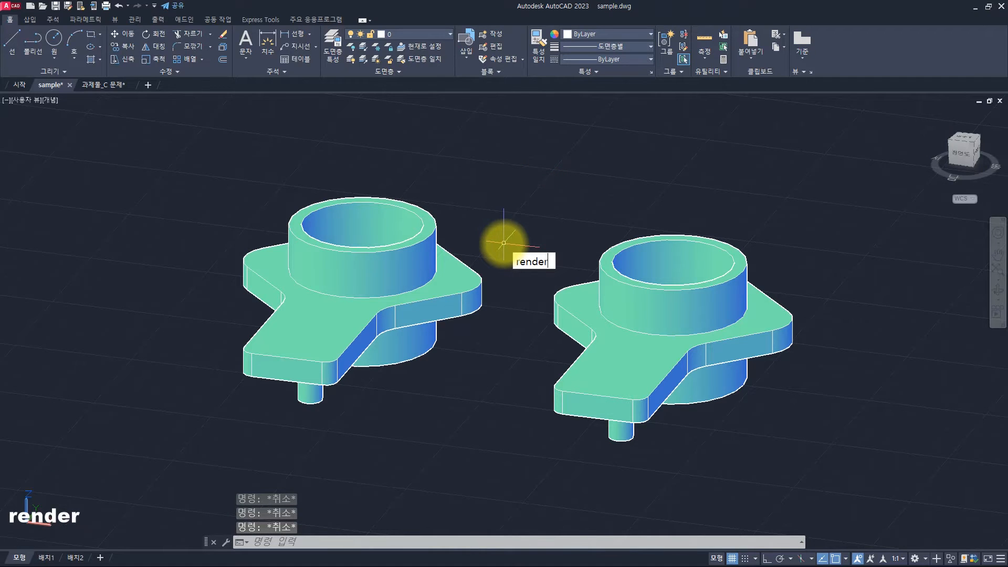
key(Return)
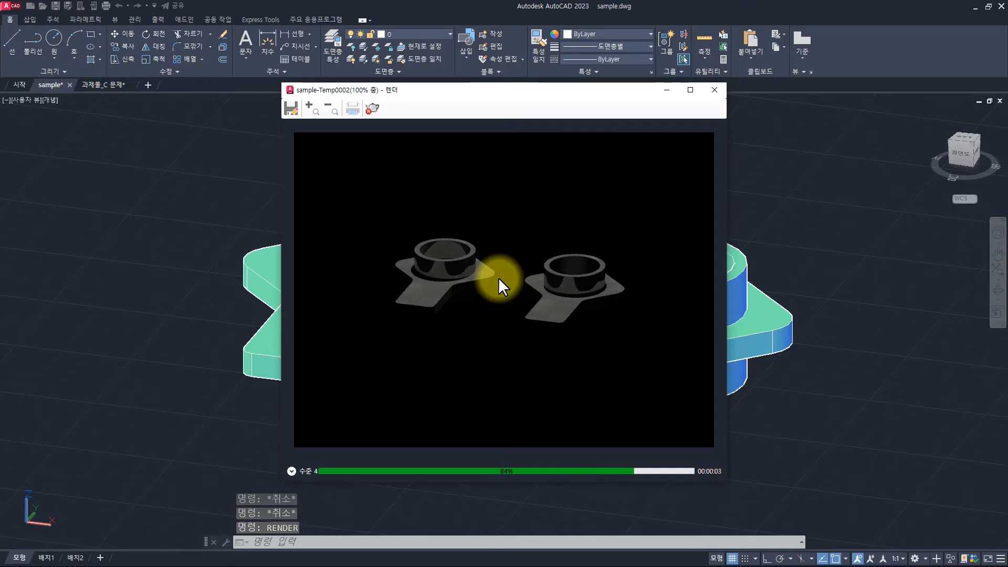
Step: Examine the rendered ring interiors of both sample models up close
scroll(457, 249, up, 3)
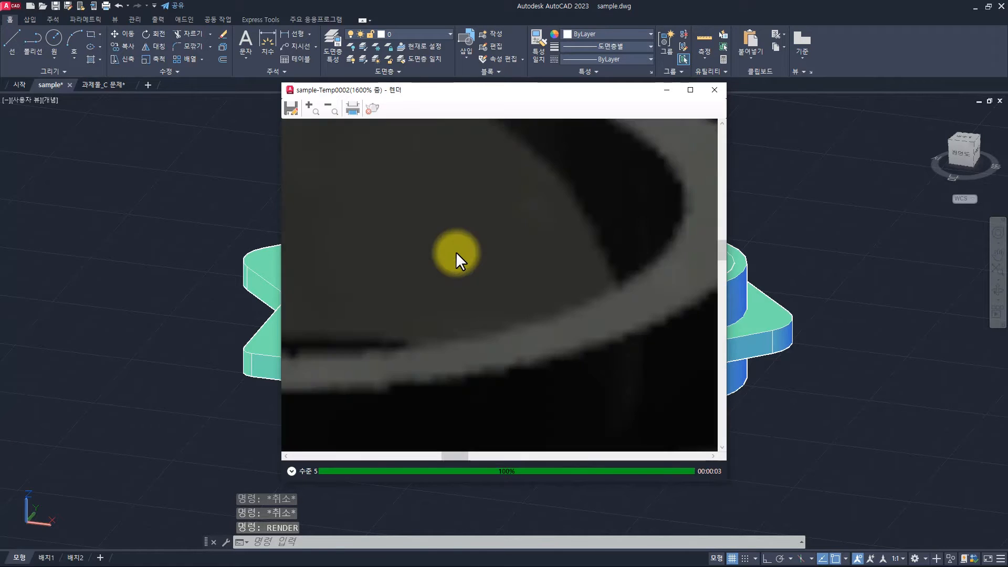
scroll(462, 258, down, 1)
scroll(462, 328, down, 2)
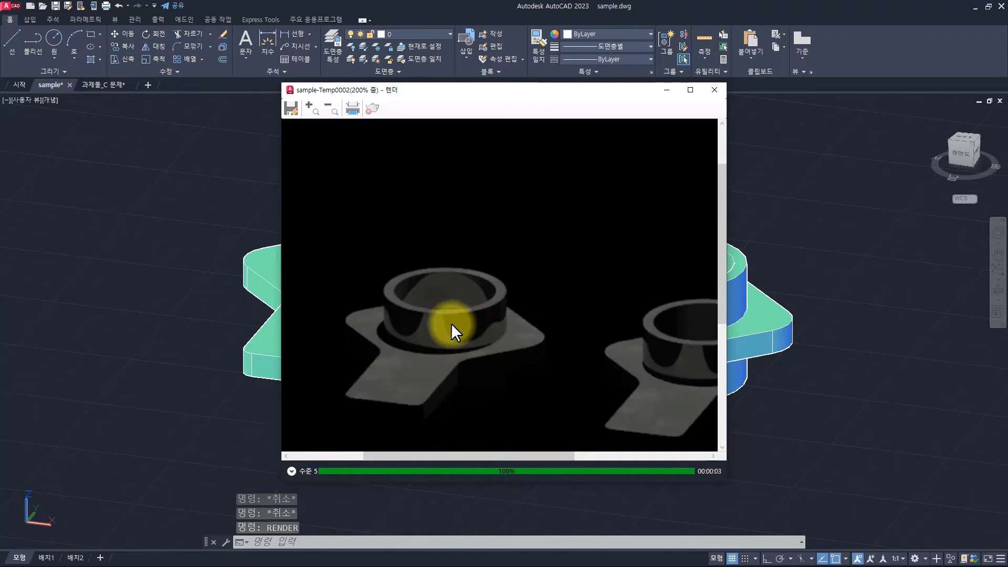
scroll(430, 324, up, 2)
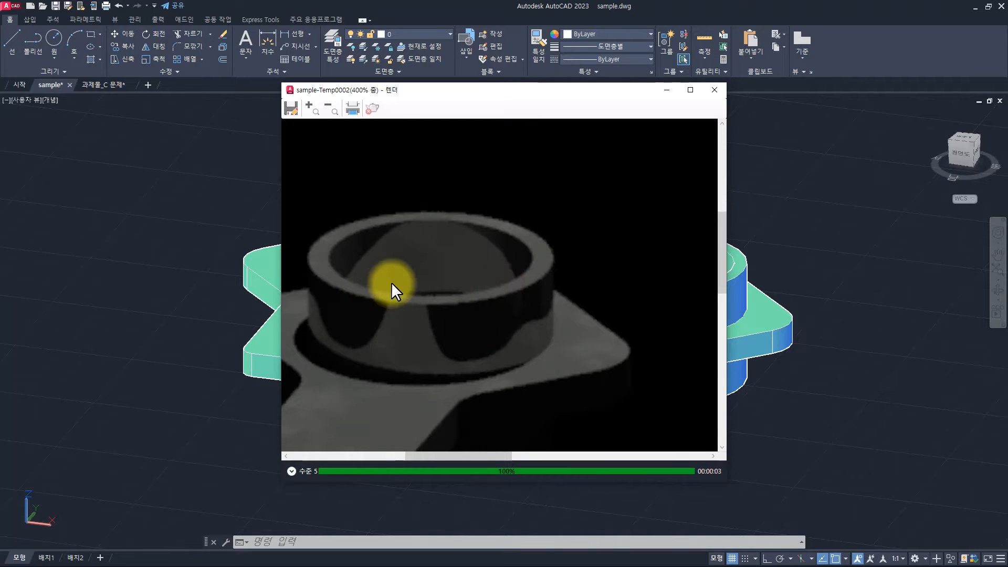
scroll(412, 288, down, 2)
scroll(582, 272, up, 2)
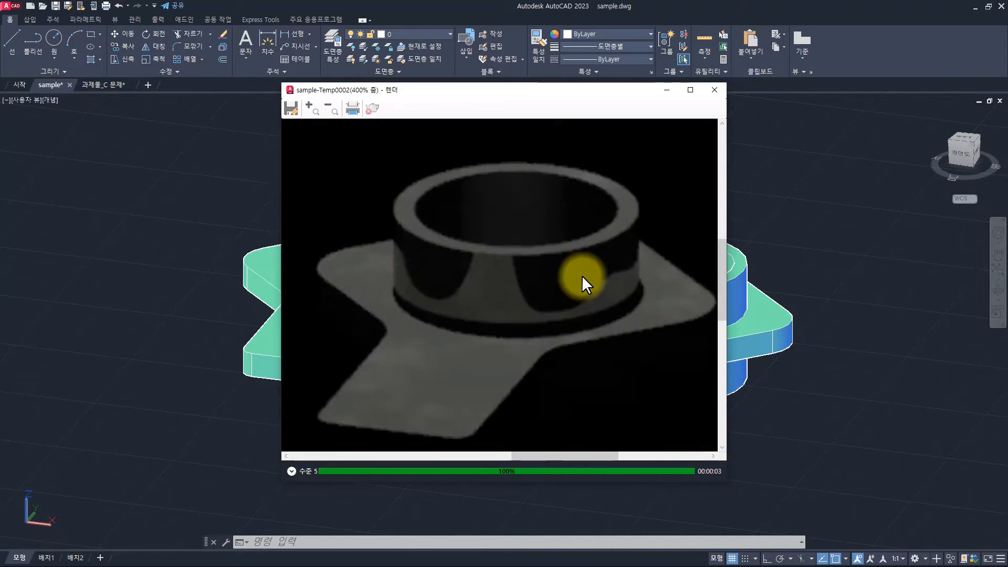
scroll(582, 275, down, 1)
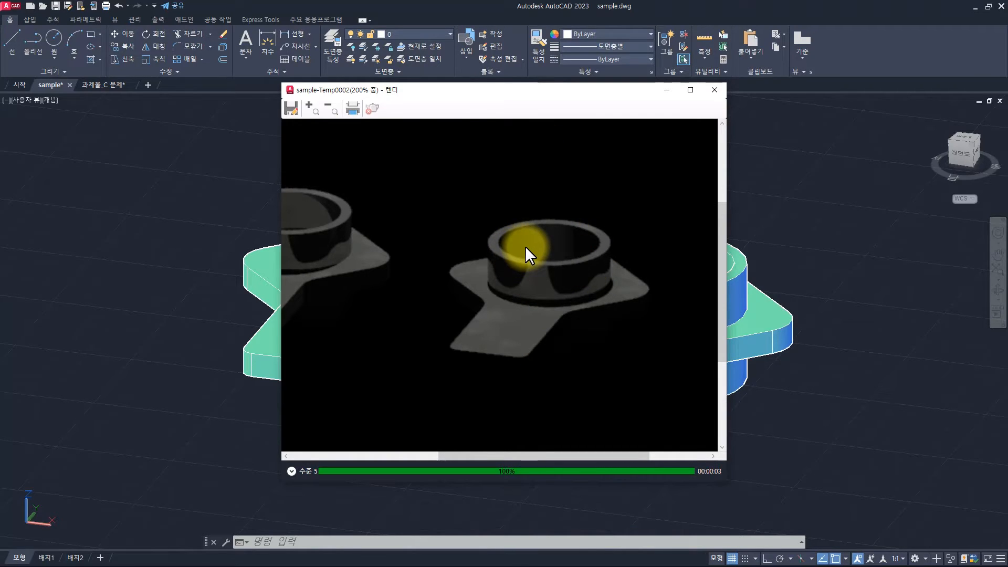
scroll(525, 245, down, 1)
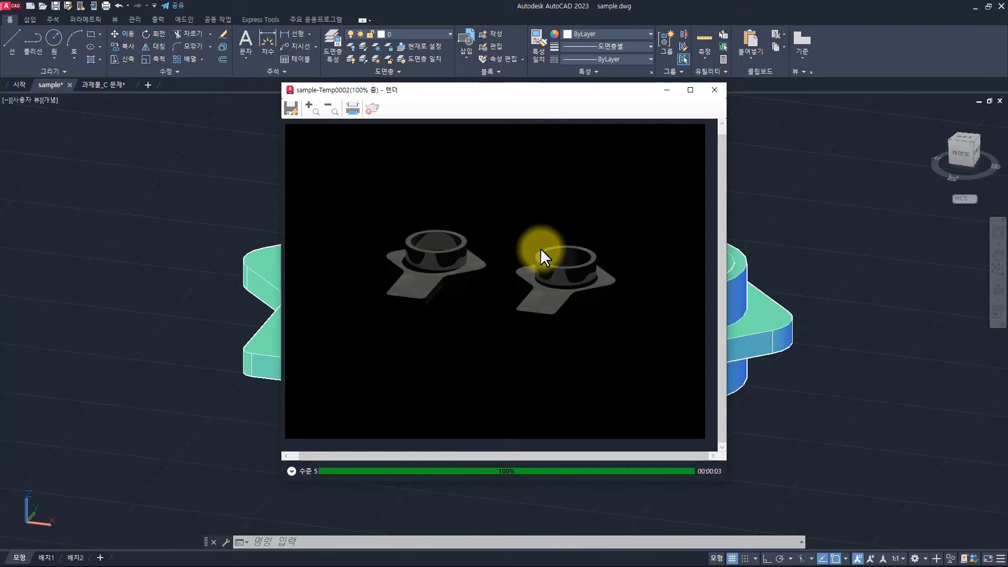
Step: Close the render window, view the sample models' ring openings from above, and compare them with the reference image
click(714, 89)
scroll(505, 243, up, 3)
shift+middle_drag(506, 243, 498, 301)
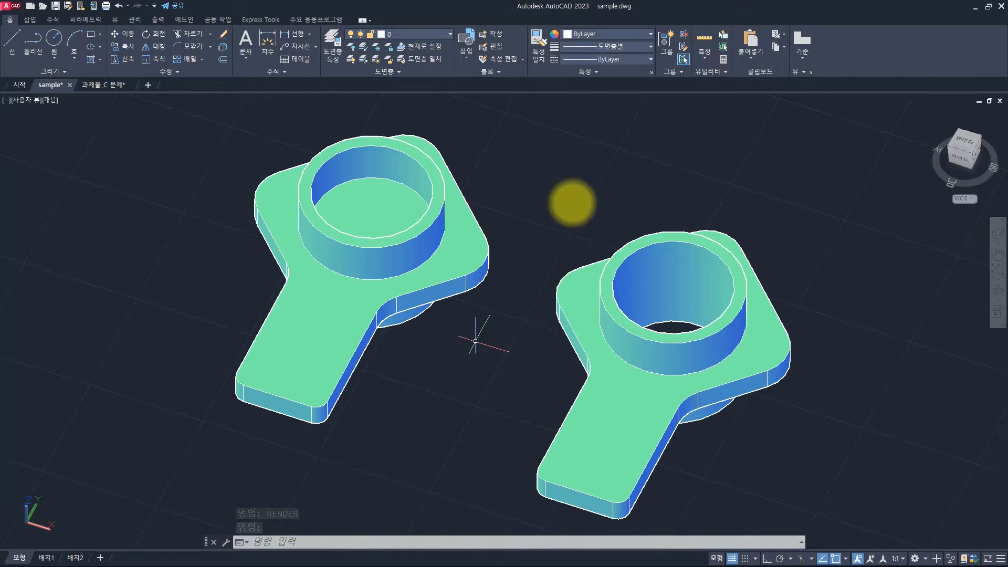
key(alt+Tab)
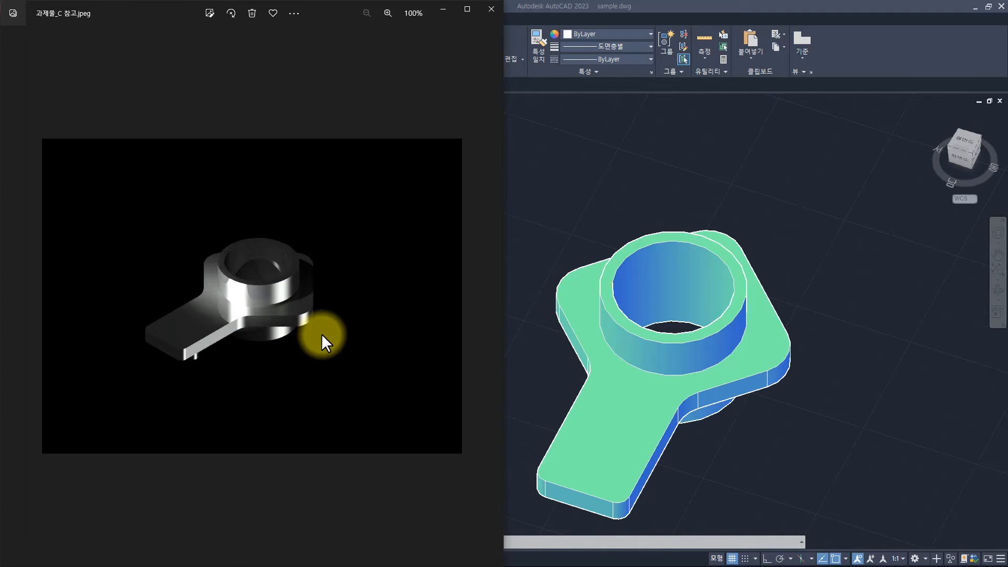
key(alt+Tab)
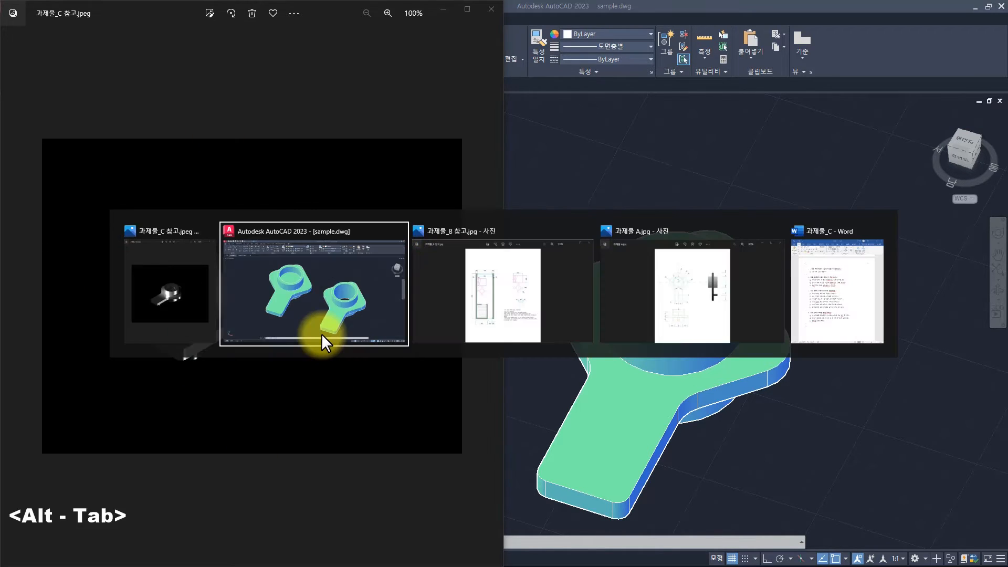
Step: Return to the 과제물_C 문제 drawing, then switch to the 과제물_C Word document and review item 1's 3D object layer requirement
key(ctrl+Tab)
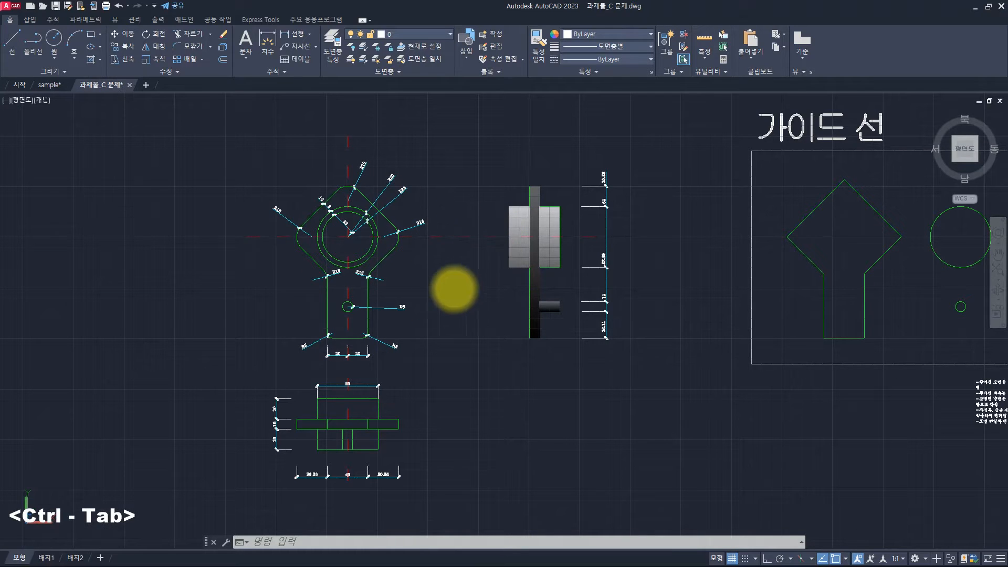
middle_drag(686, 297, 465, 308)
key(alt+Tab)
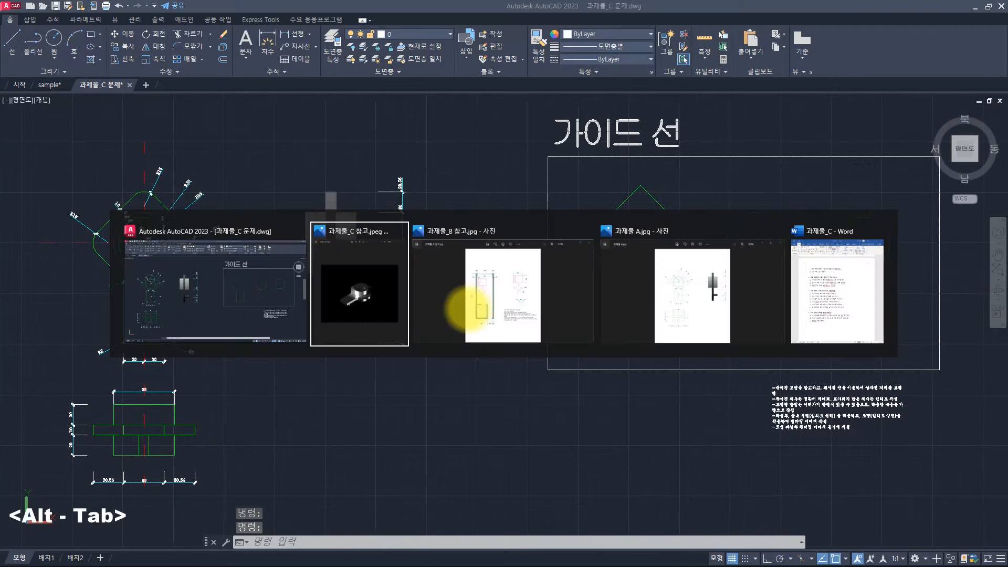
click(824, 278)
click(673, 253)
drag(614, 160, 653, 450)
click(677, 300)
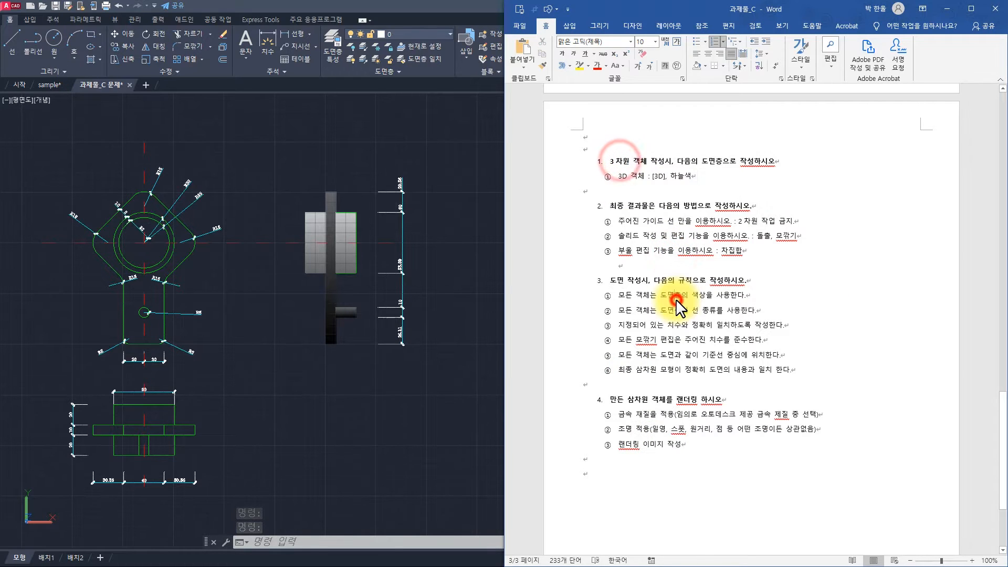
click(620, 175)
drag(640, 174, 688, 177)
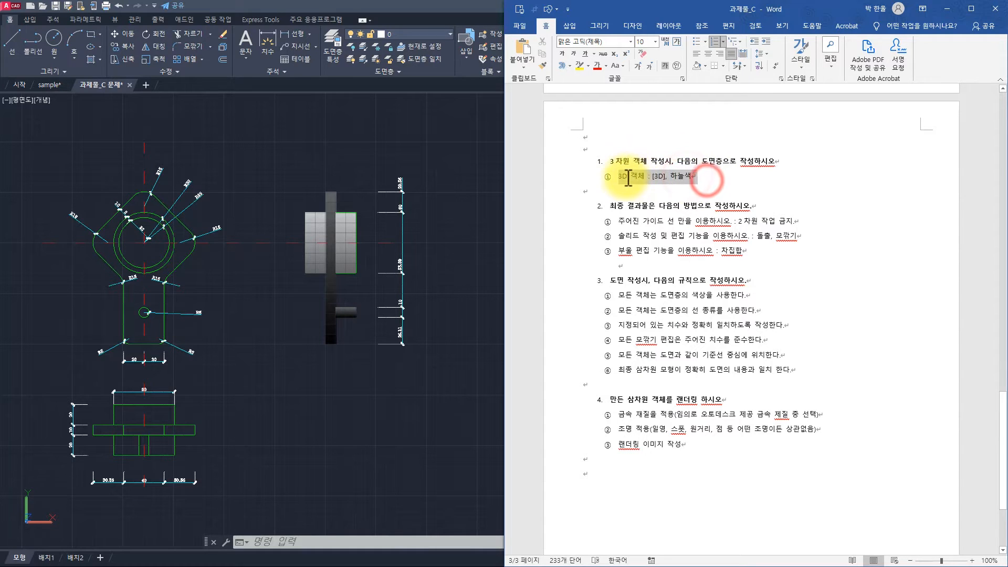
Step: Review item 2's rule on using only the given guide lines, and inspect those guide lines in AutoCAD
click(636, 252)
drag(649, 160, 644, 440)
click(657, 292)
click(619, 222)
drag(620, 221, 795, 221)
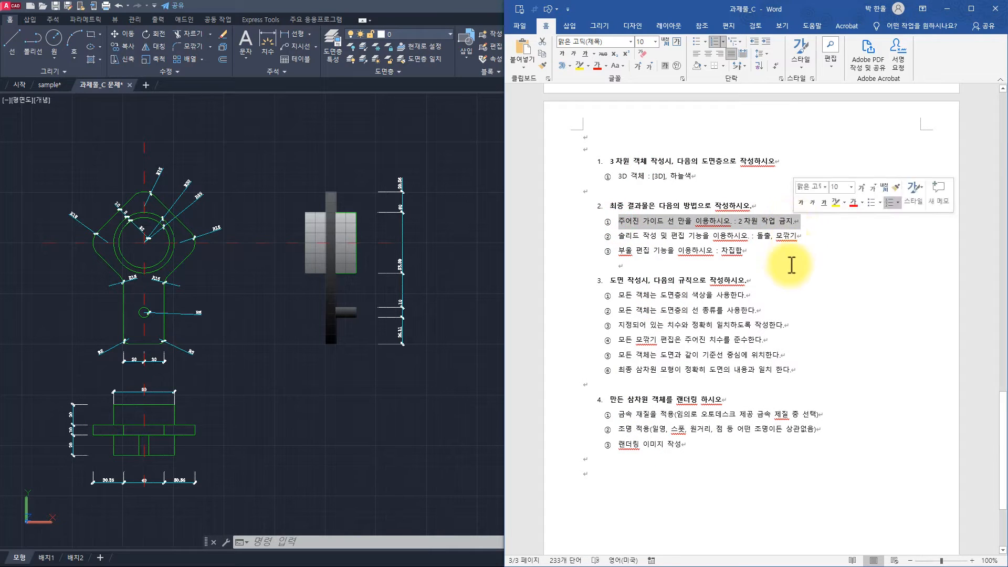
click(449, 232)
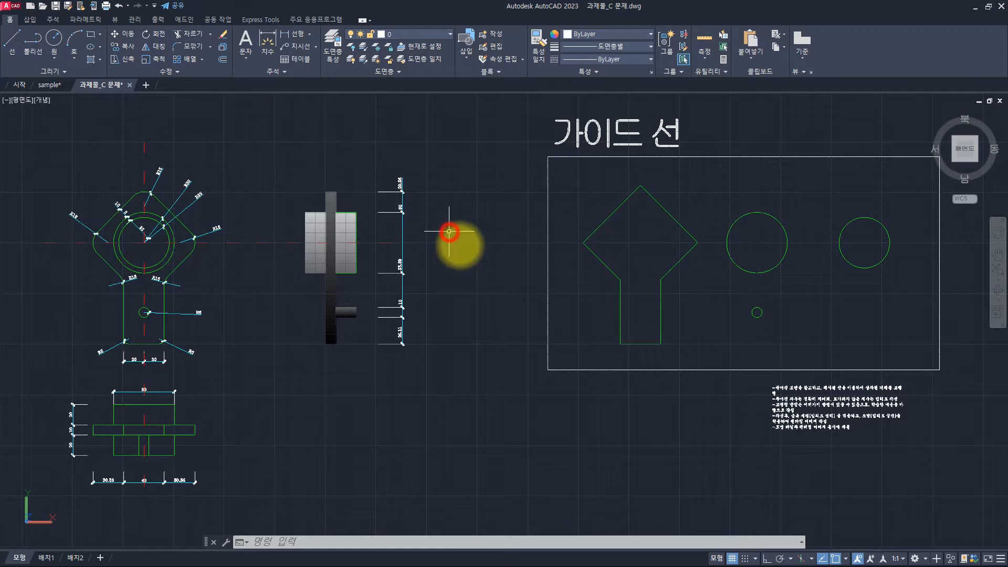
middle_drag(706, 192, 614, 204)
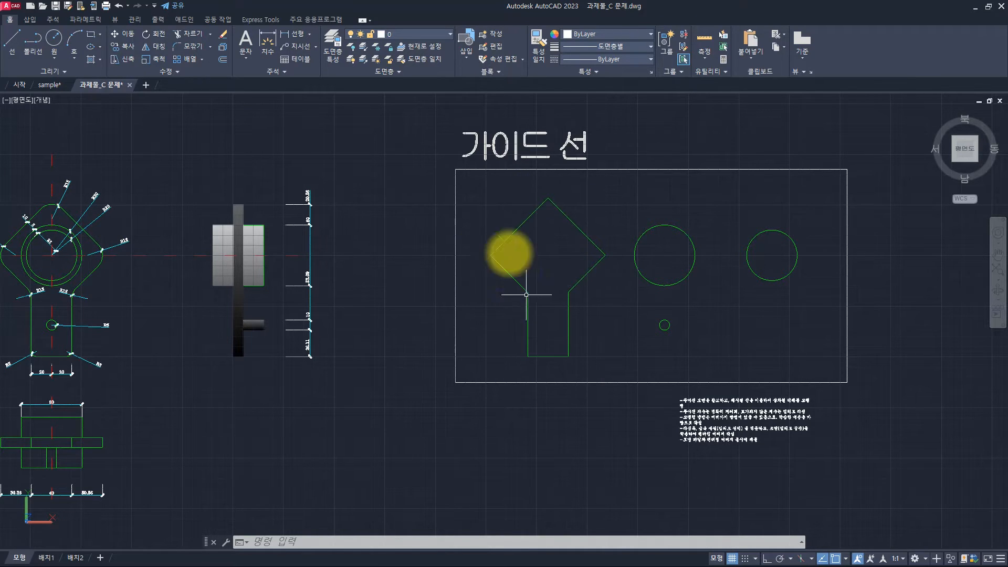
Step: Switch back to the Word document and review item 2's ban on 2D work and its solid creation and editing rule
key(alt+Tab)
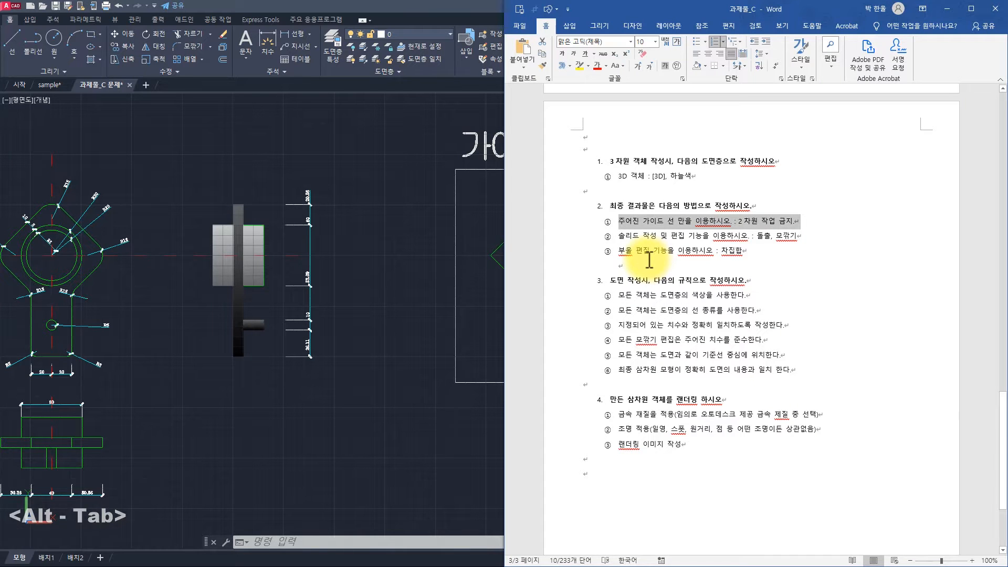
drag(620, 226, 793, 225)
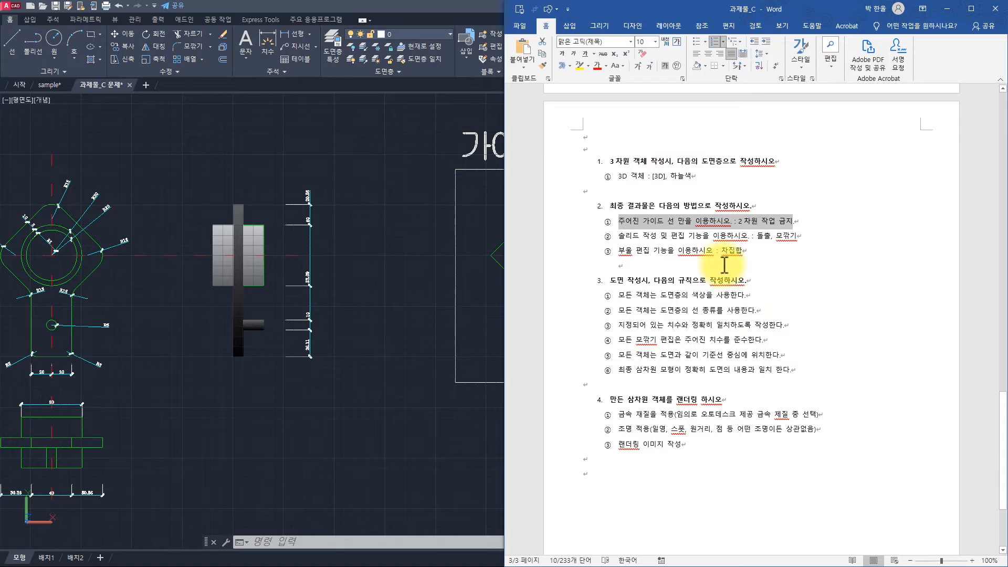
click(736, 221)
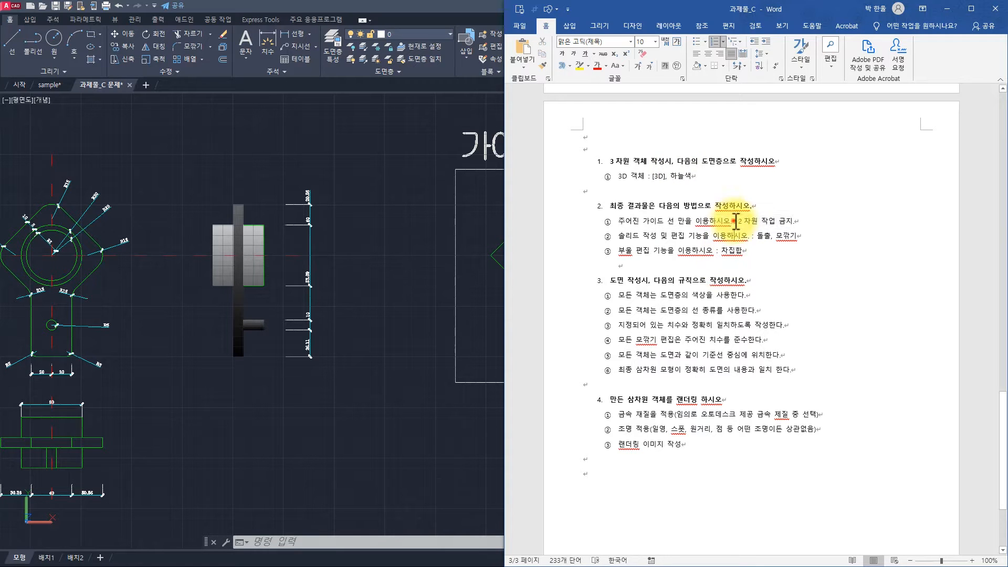
drag(795, 219, 794, 220)
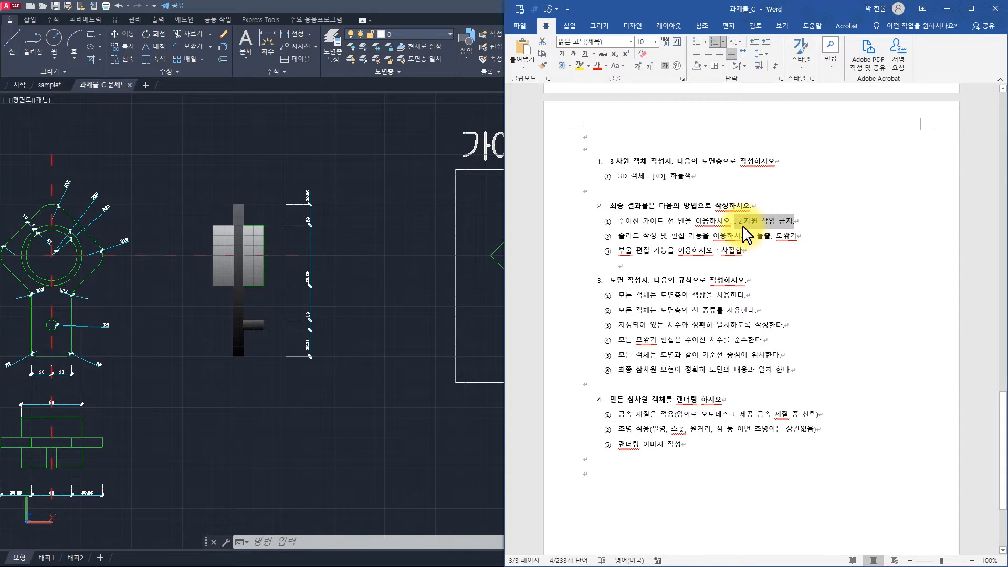
drag(701, 230, 624, 227)
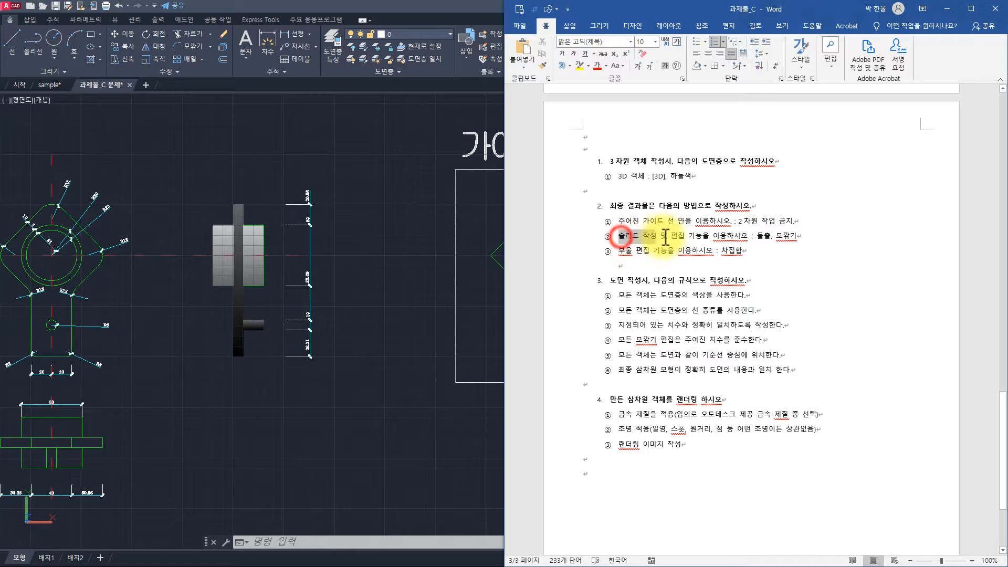
key(Up)
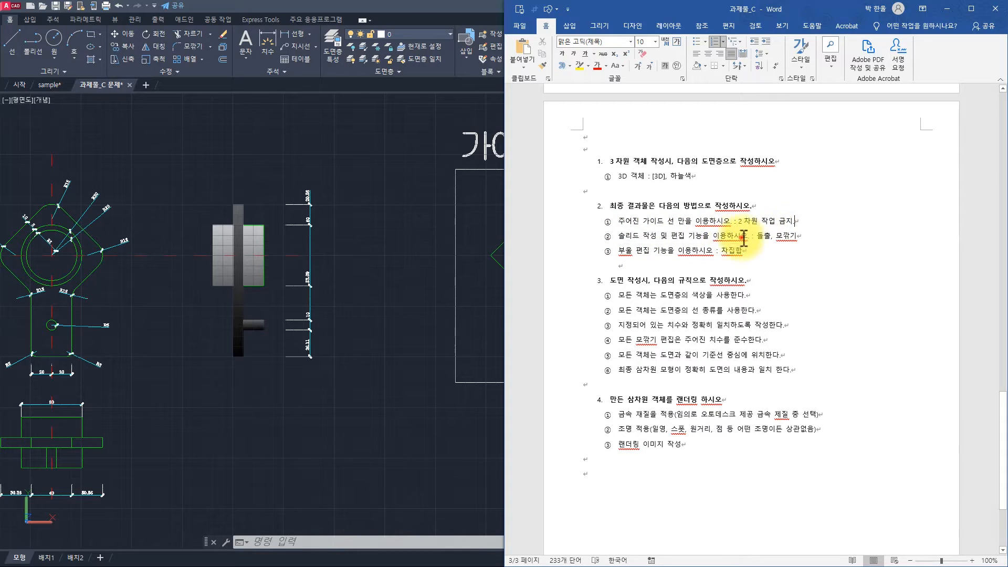
drag(804, 242, 614, 223)
click(612, 240)
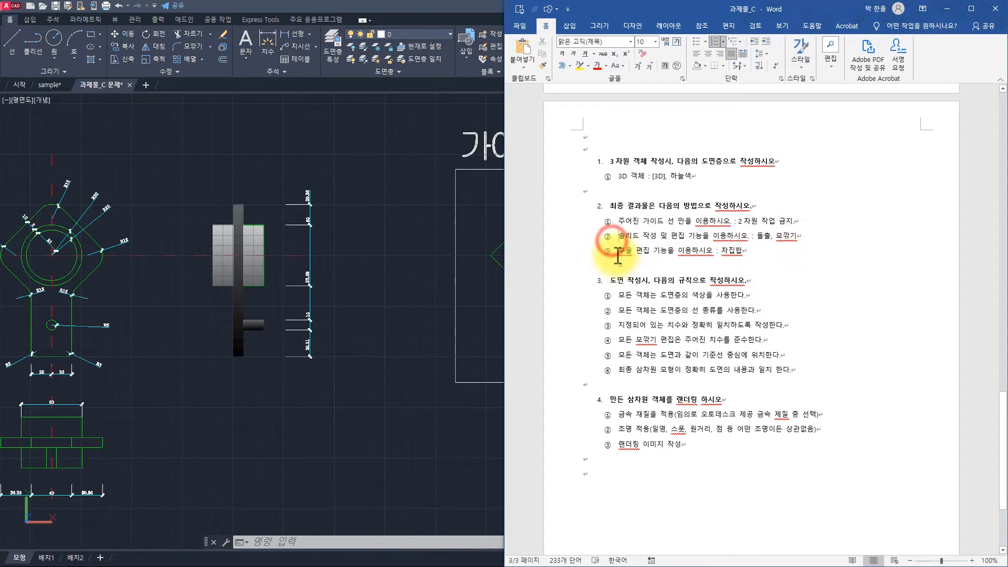
Step: Review item 2's solid editing and Boolean subtraction rules and item 3's drafting rules in the Word document
click(720, 266)
drag(758, 256, 607, 224)
click(675, 241)
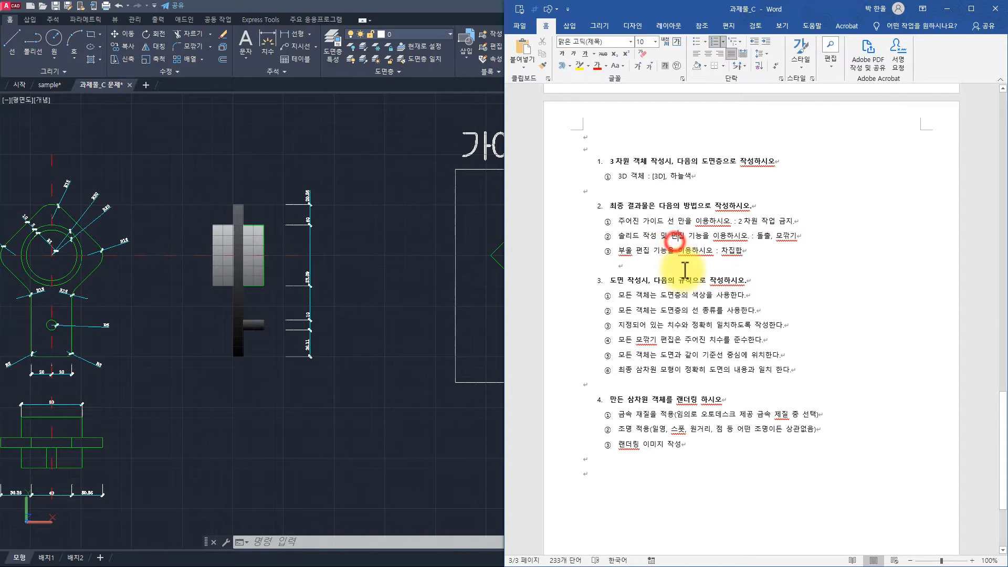
drag(660, 274, 770, 371)
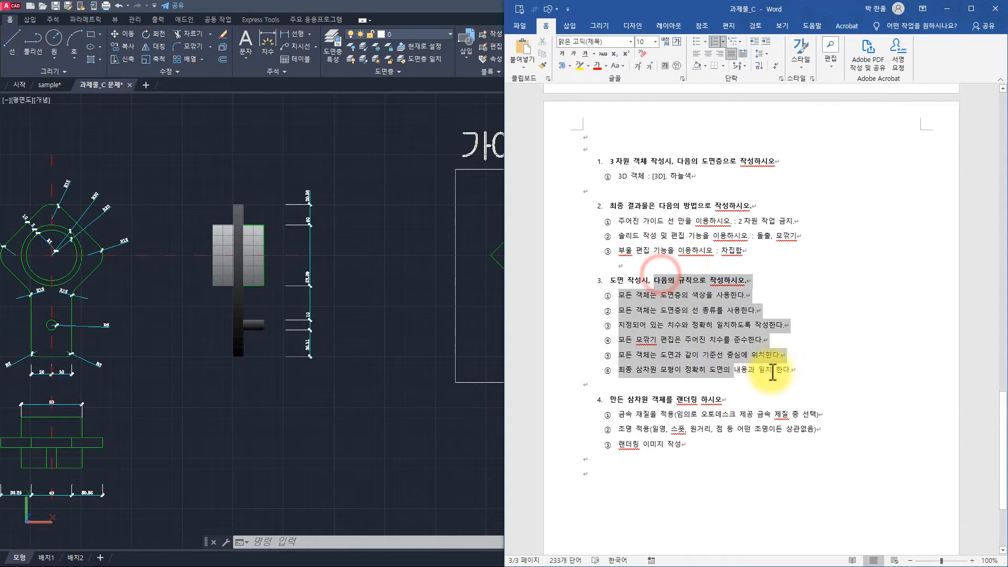
click(713, 349)
Step: Review item 4's metal material, lighting and rendered image requirements, and look over the whole requirement list once more
drag(619, 415, 817, 414)
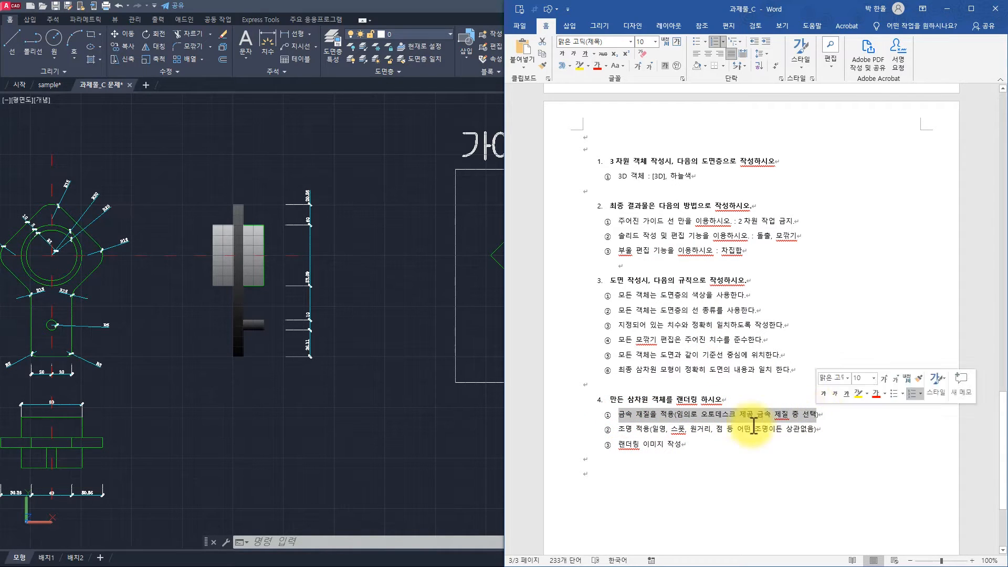
drag(629, 431, 818, 428)
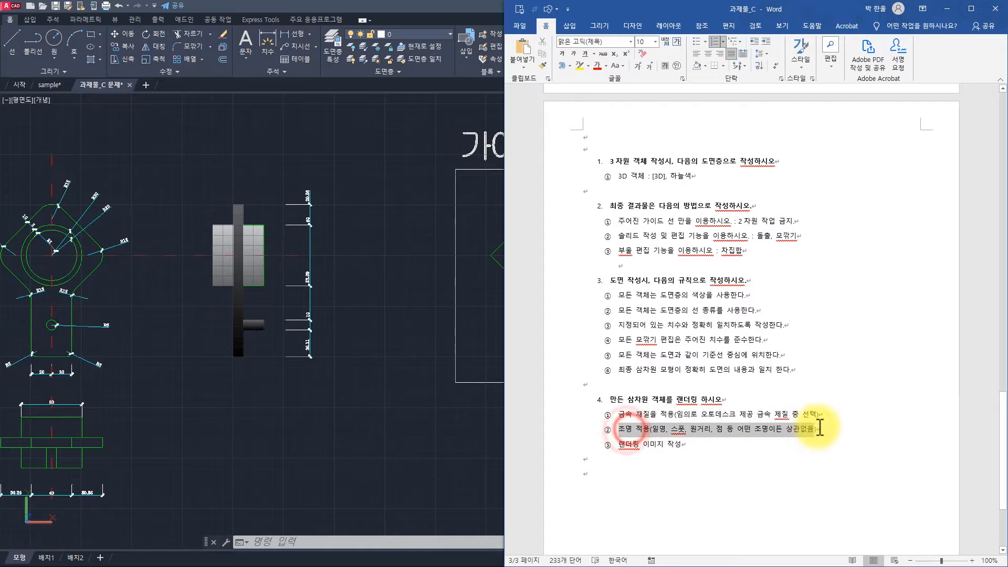
click(736, 437)
drag(616, 446, 682, 447)
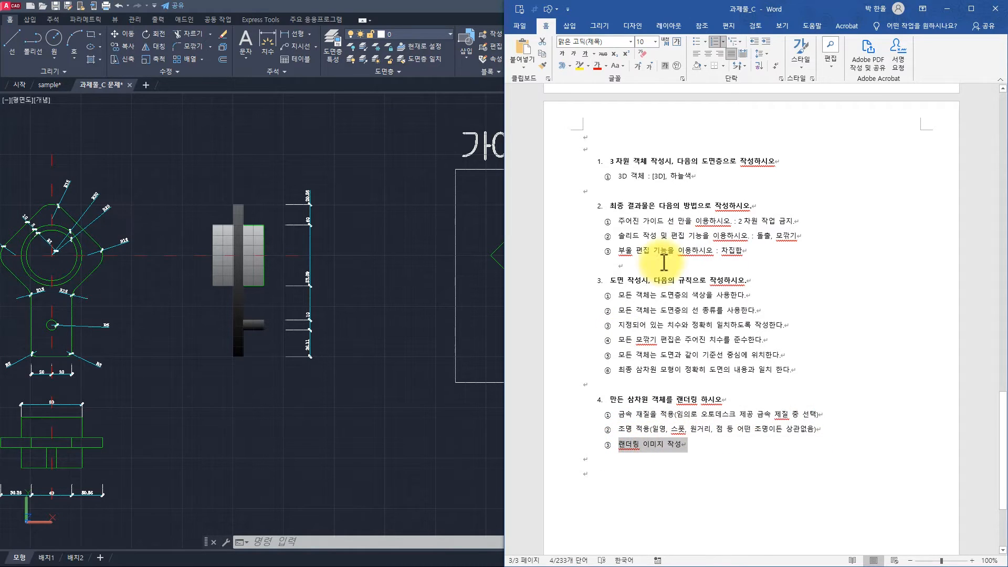
click(666, 310)
drag(609, 158, 708, 473)
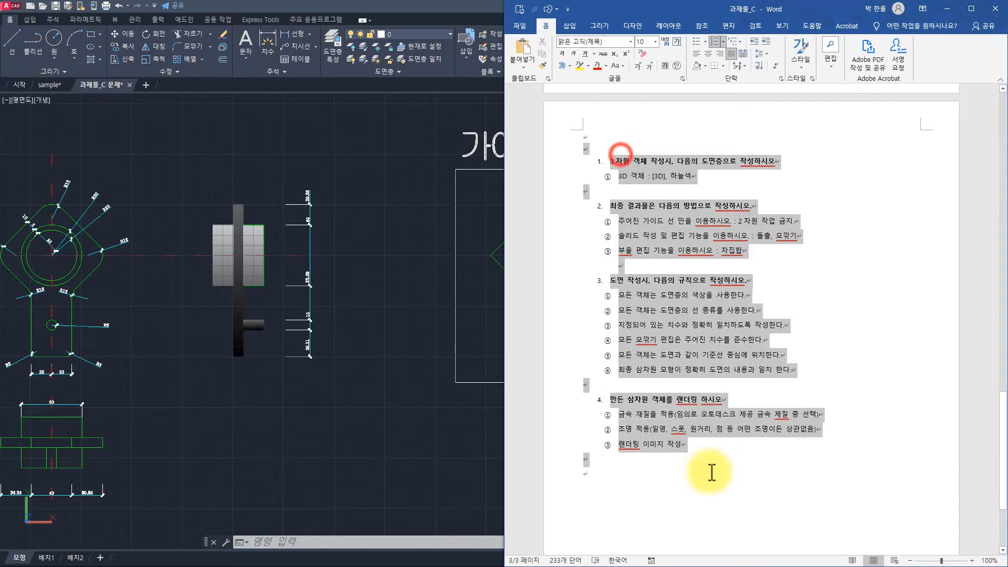
click(646, 235)
Step: Switch to the 과제물_C 문제 drawing in AutoCAD and make 3D the current layer
click(411, 284)
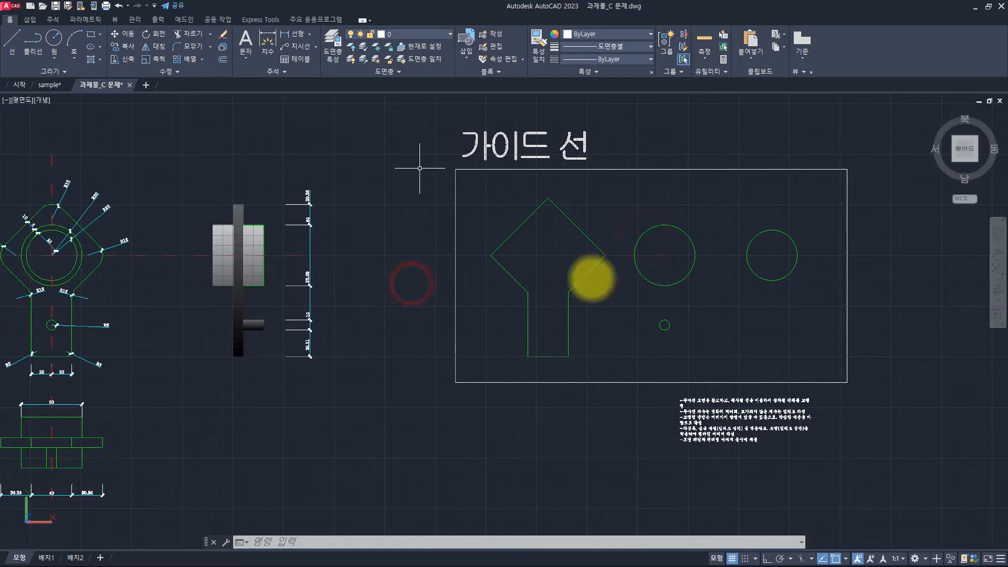
key(Escape)
key(Escape)
key(Escape)
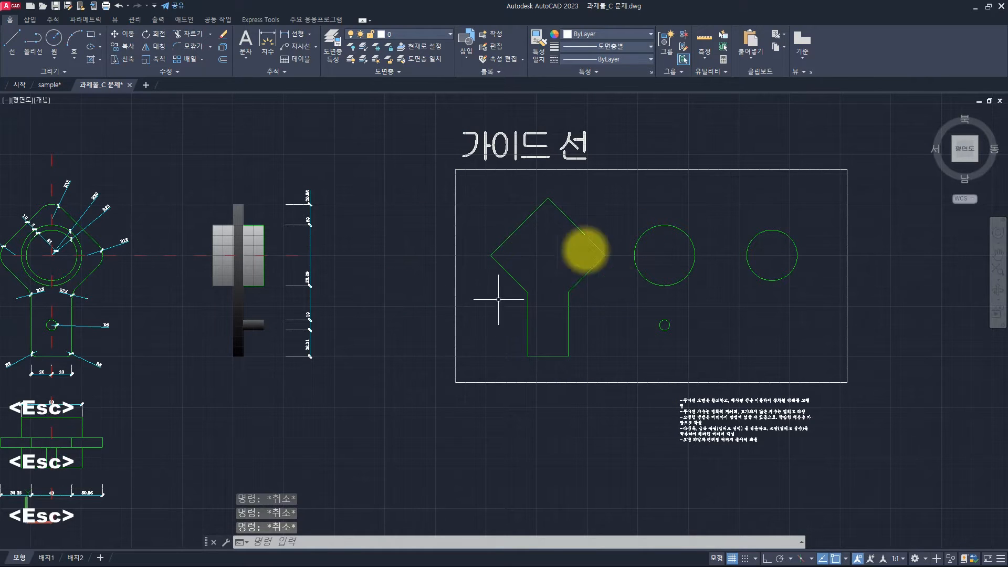
click(340, 46)
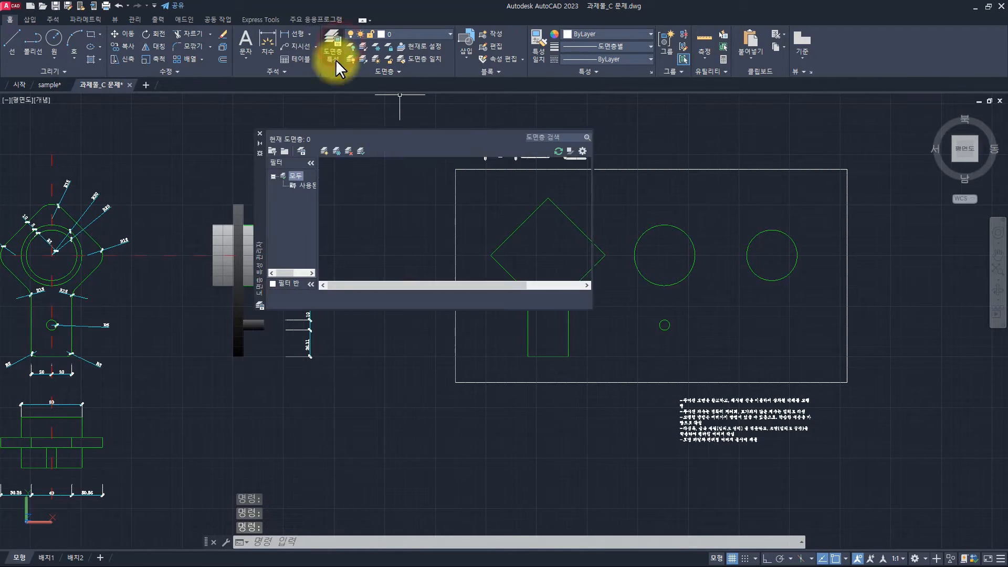
click(357, 242)
click(342, 184)
click(339, 184)
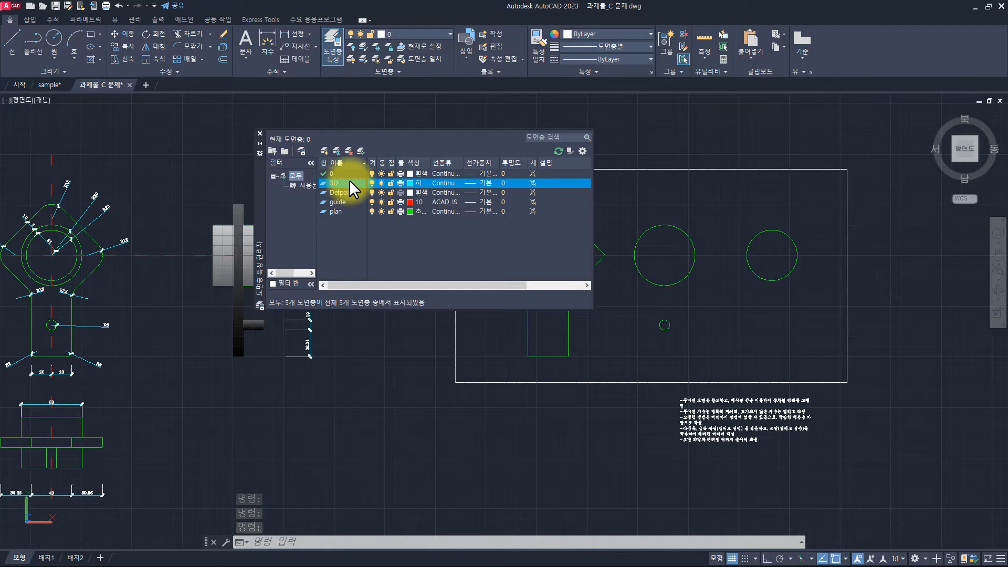
double_click(348, 180)
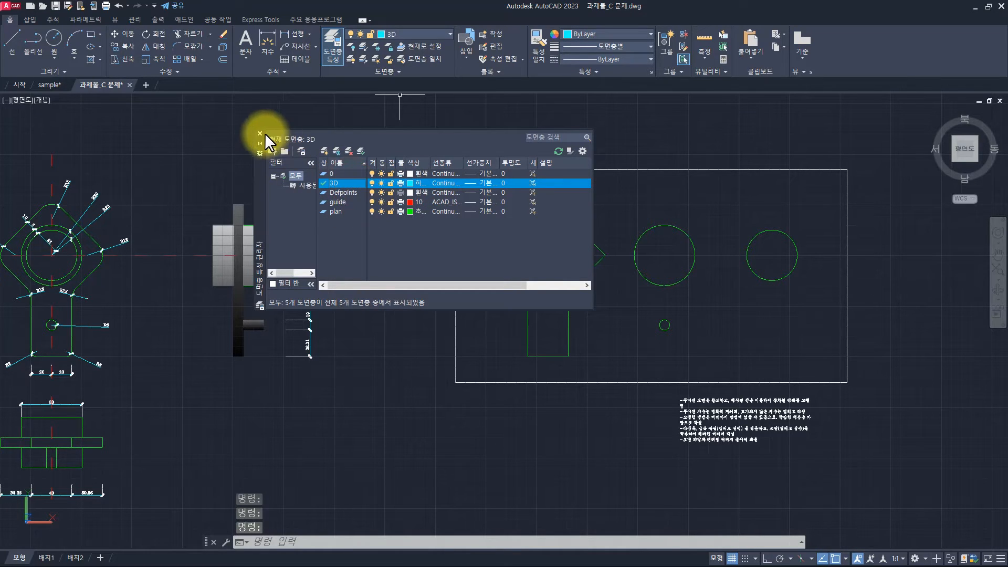
click(260, 134)
key(Escape)
key(Escape)
key(Escape)
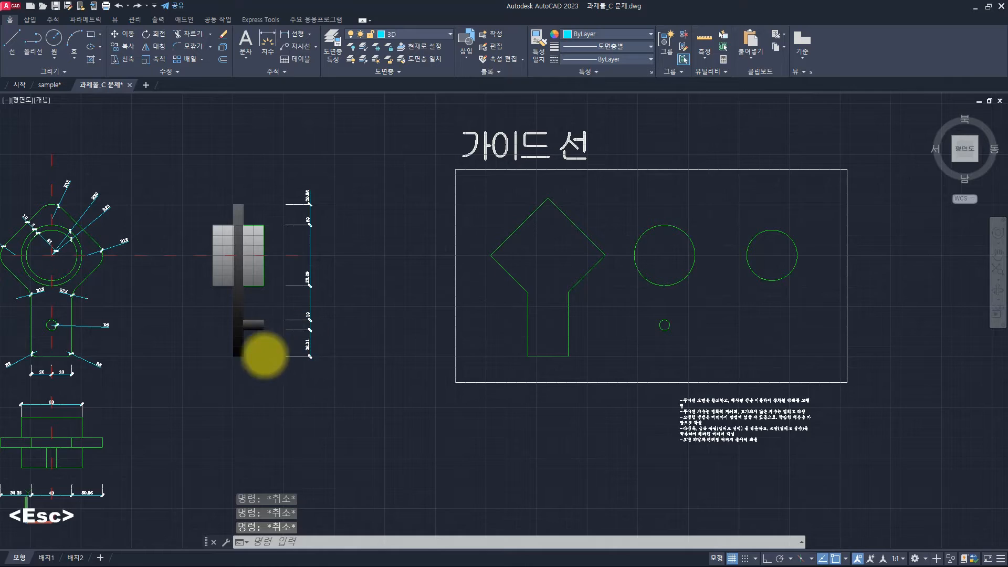
Step: Inspect the plate's profile in the lower view, its rounded outline in the view above, and its thickness dimension
middle_drag(47, 440, 239, 396)
scroll(202, 405, up, 2)
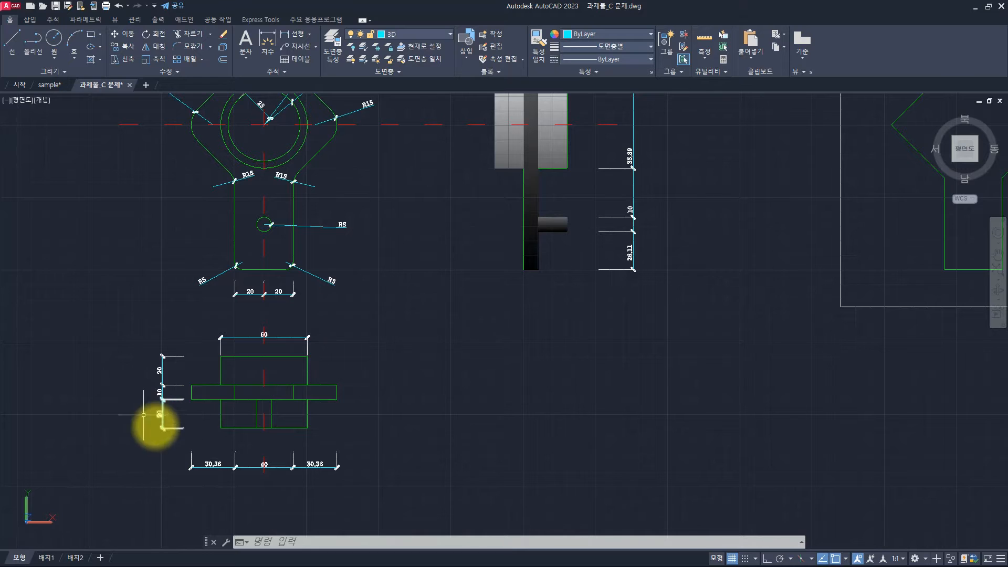
click(185, 376)
click(363, 408)
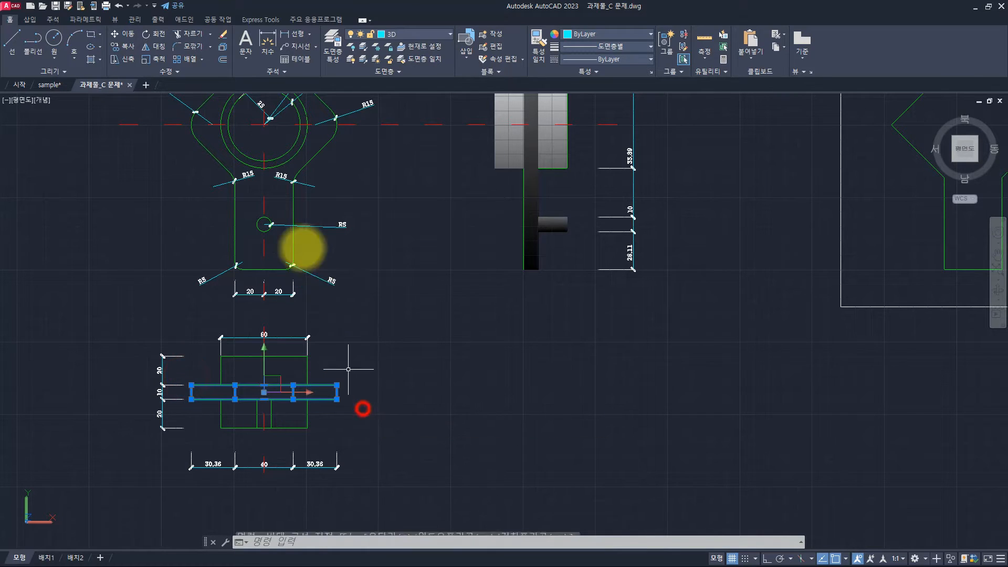
middle_drag(270, 183, 275, 233)
key(Escape)
click(307, 111)
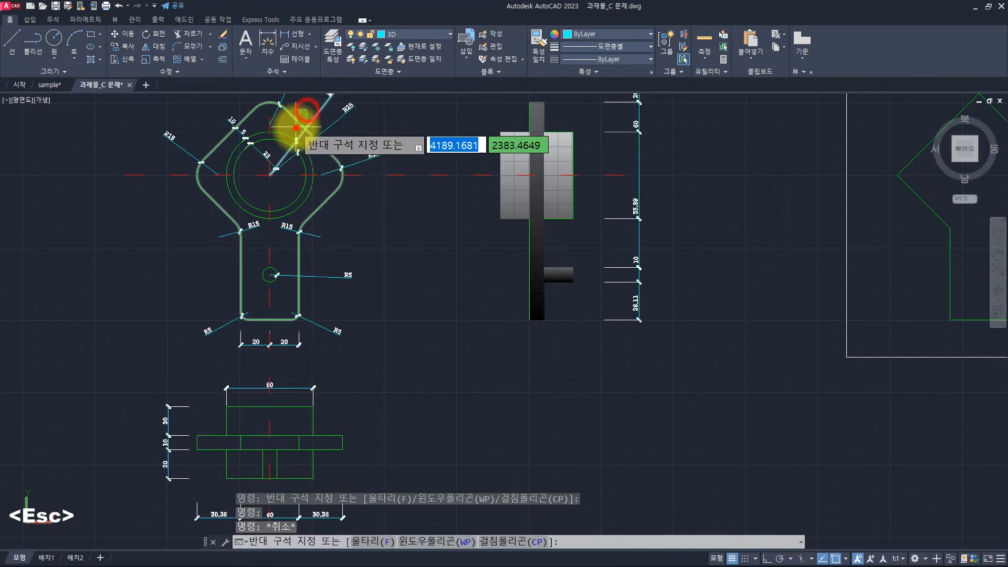
click(296, 127)
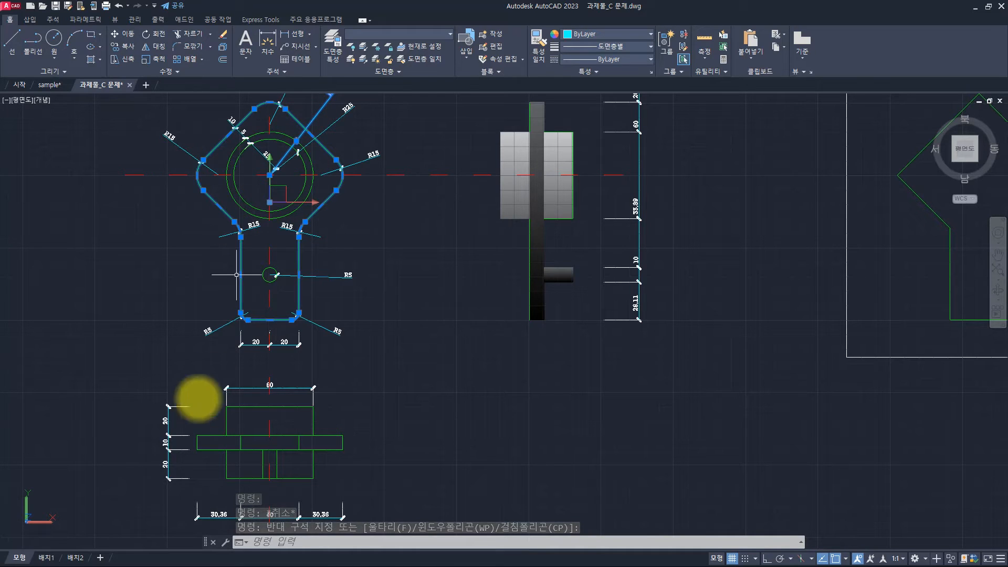
key(Escape)
click(169, 443)
click(141, 444)
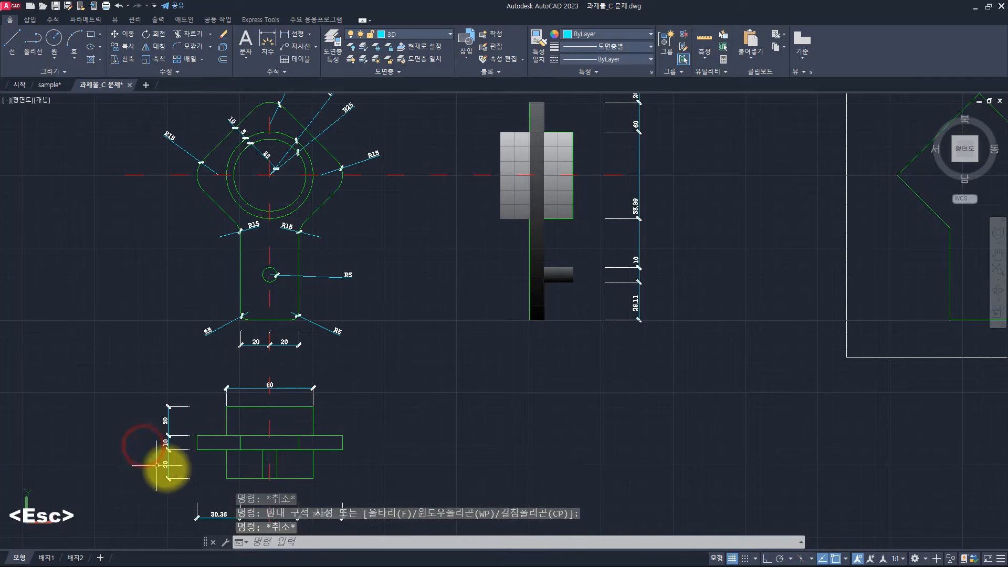
Step: Examine the two concentric ring circles in the upper view and the height dimensions beside the lower view
click(207, 466)
click(148, 466)
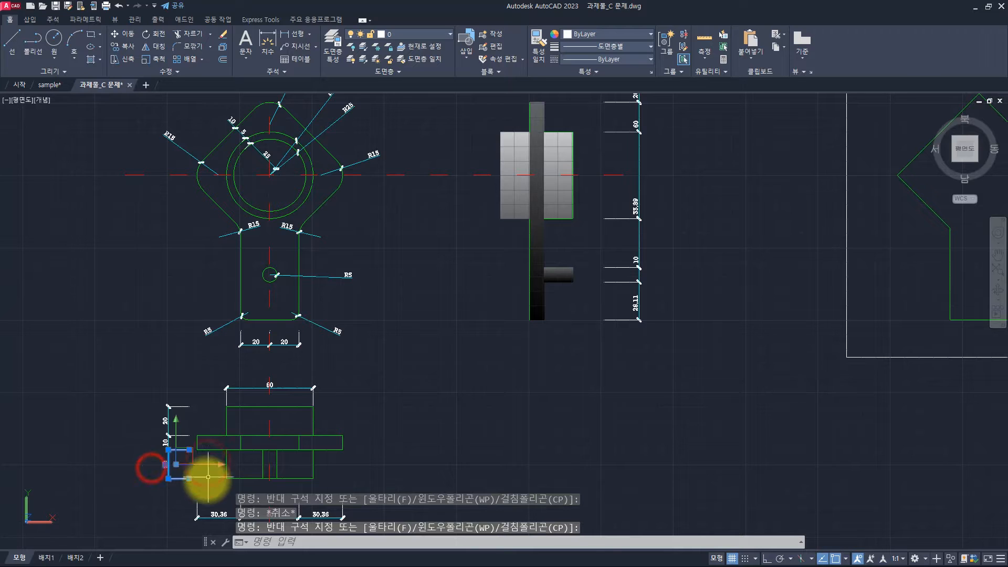
key(Escape)
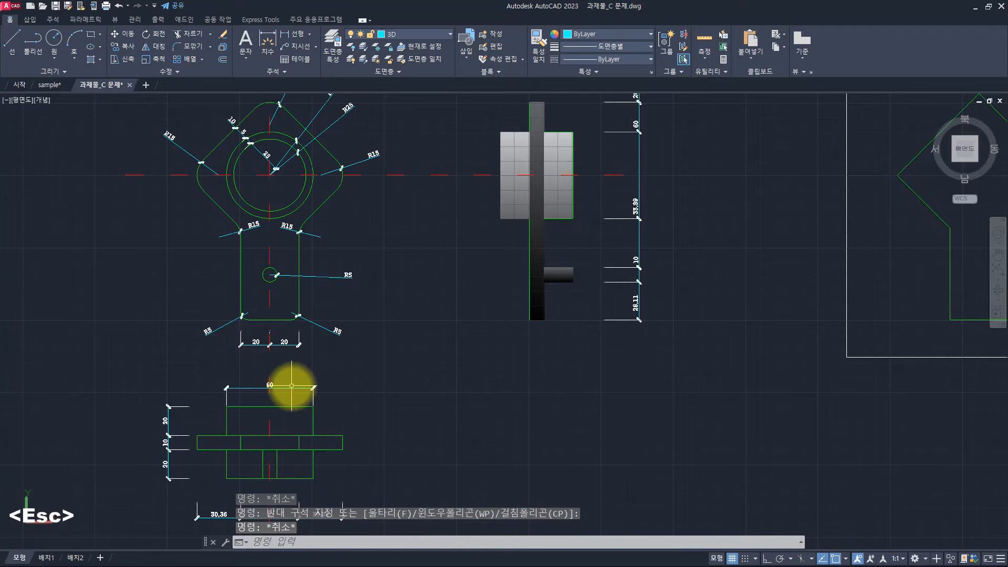
click(329, 186)
click(292, 187)
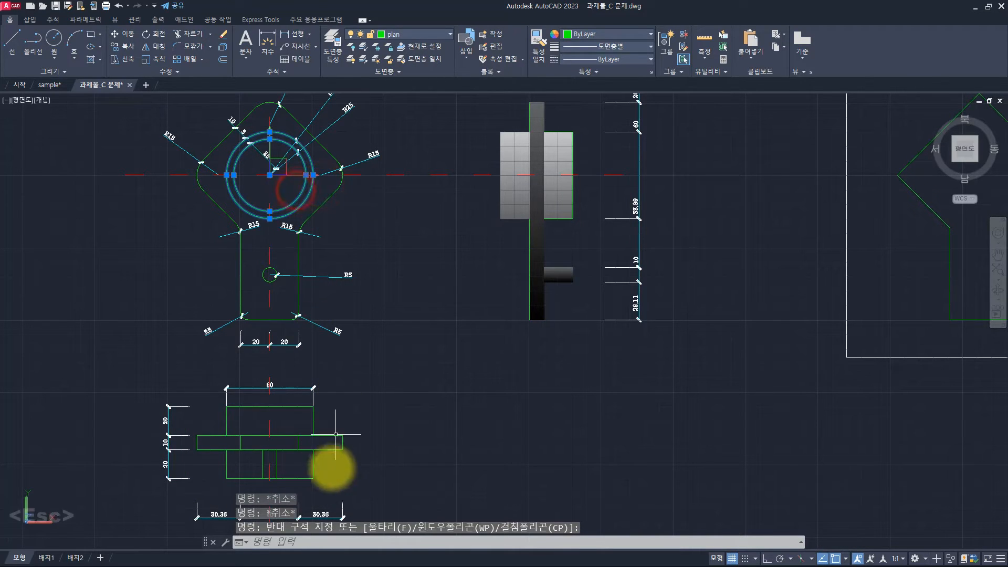
key(Escape)
click(181, 467)
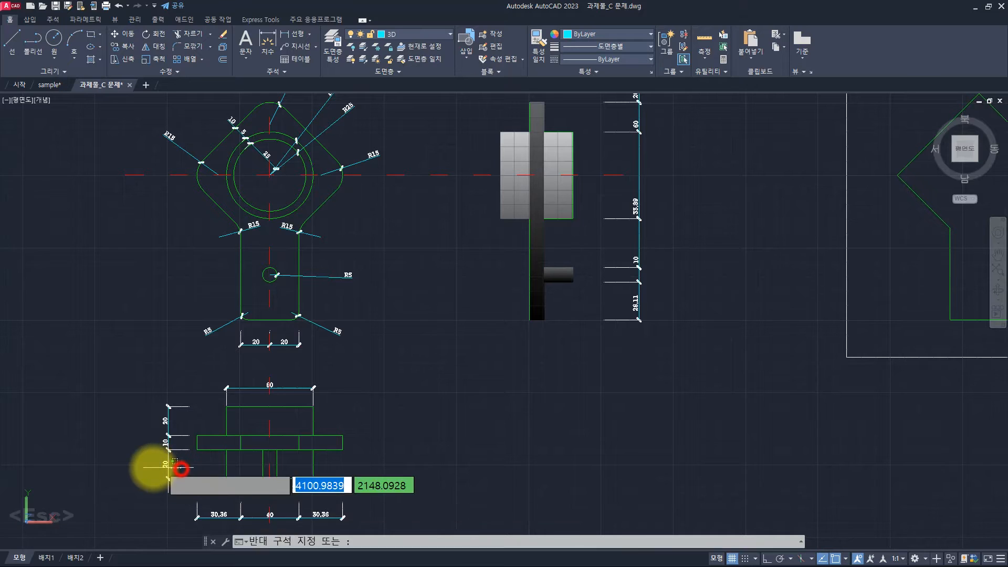
click(130, 394)
key(Escape)
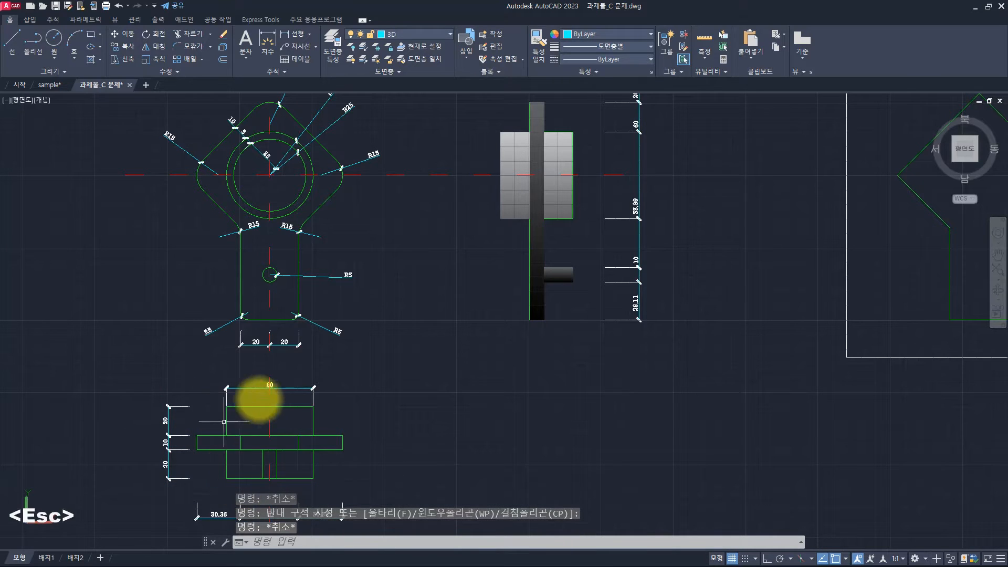
key(Escape)
Step: Inspect the guide lines in the 가이드 선 frame, including the plate outline and the three separate circles
mouse_move(729, 273)
middle_down()
mouse_move(407, 326)
mouse_move(420, 286)
middle_up()
key(Escape)
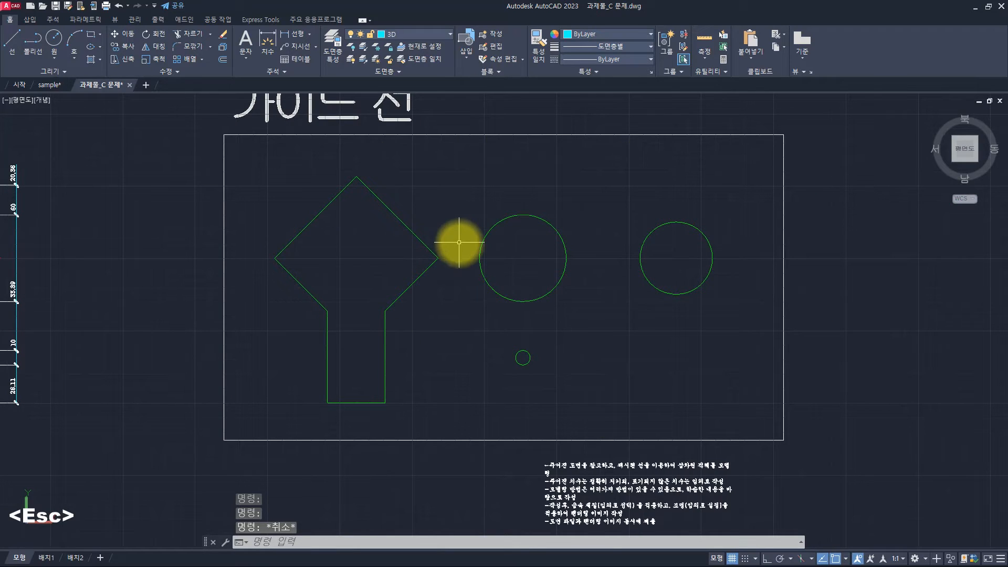
key(Escape)
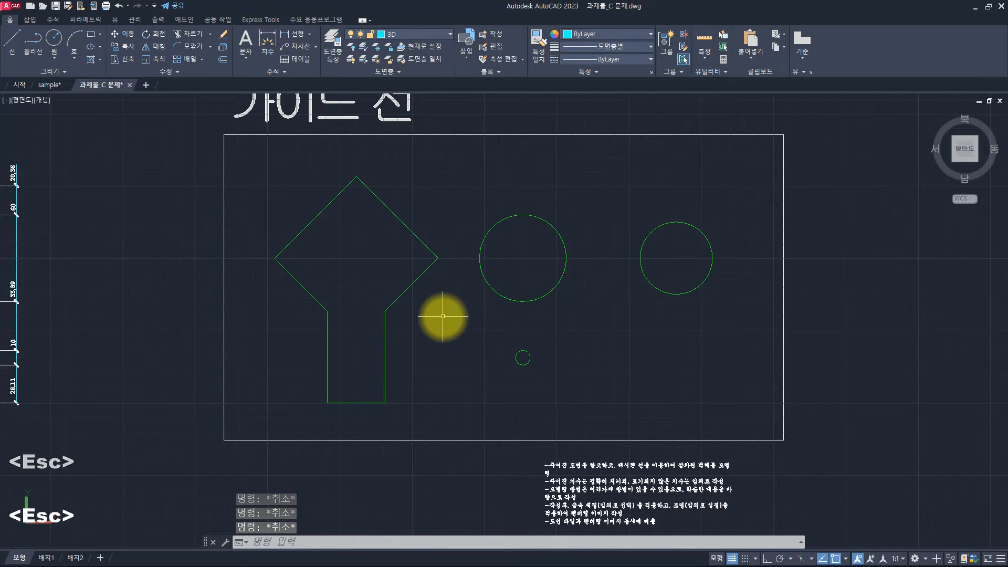
click(443, 316)
key(Escape)
key(Escape)
key(Escape)
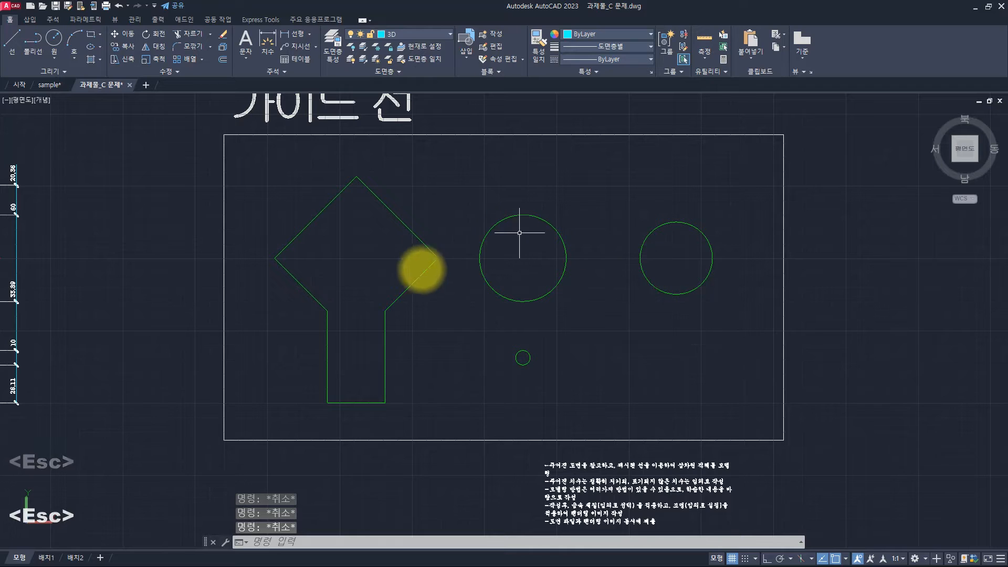
click(724, 364)
click(475, 219)
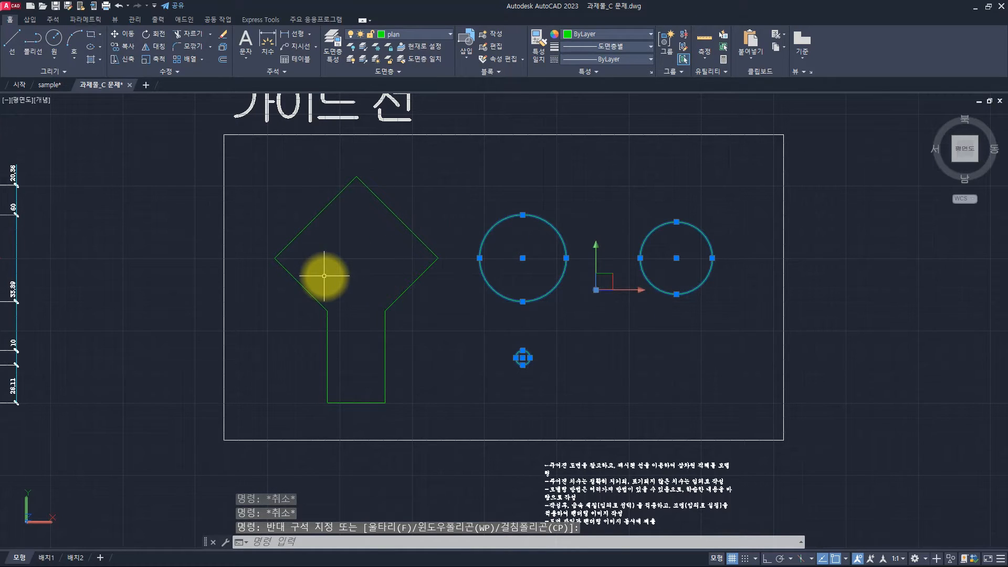
key(Escape)
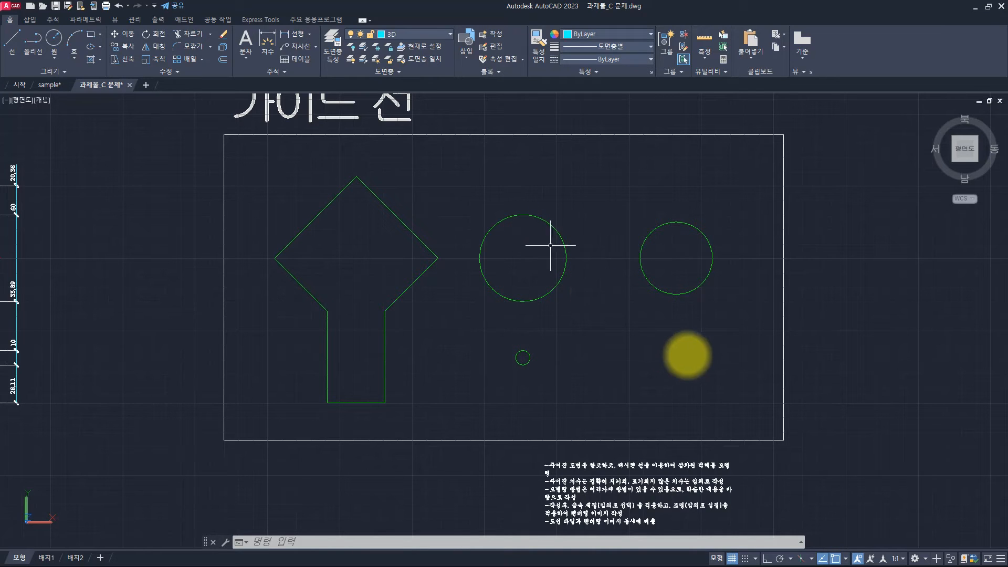
Step: Move the separate ring hole circle from its centre onto the centre of the larger guide circle
click(718, 363)
click(607, 212)
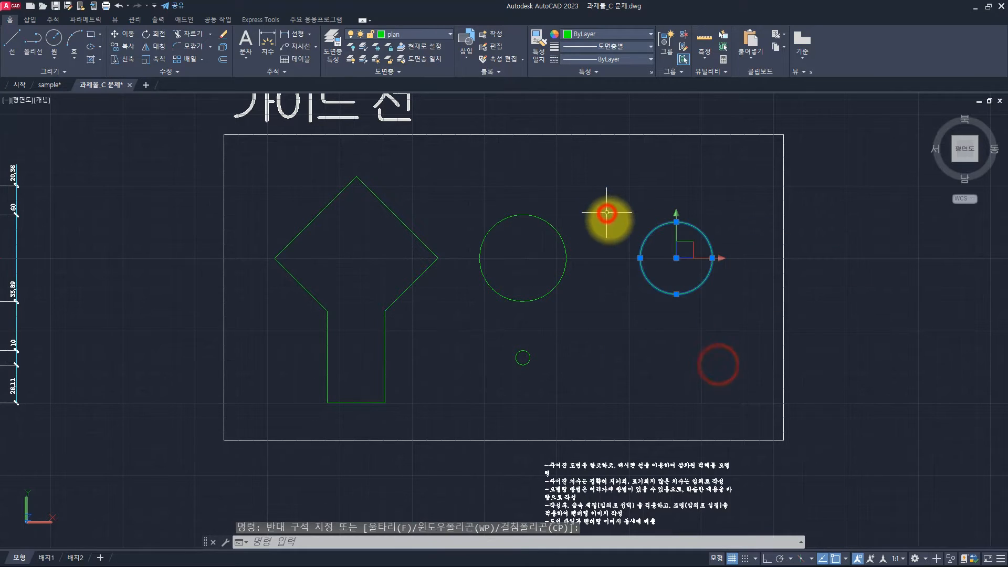
text(m)
key(space)
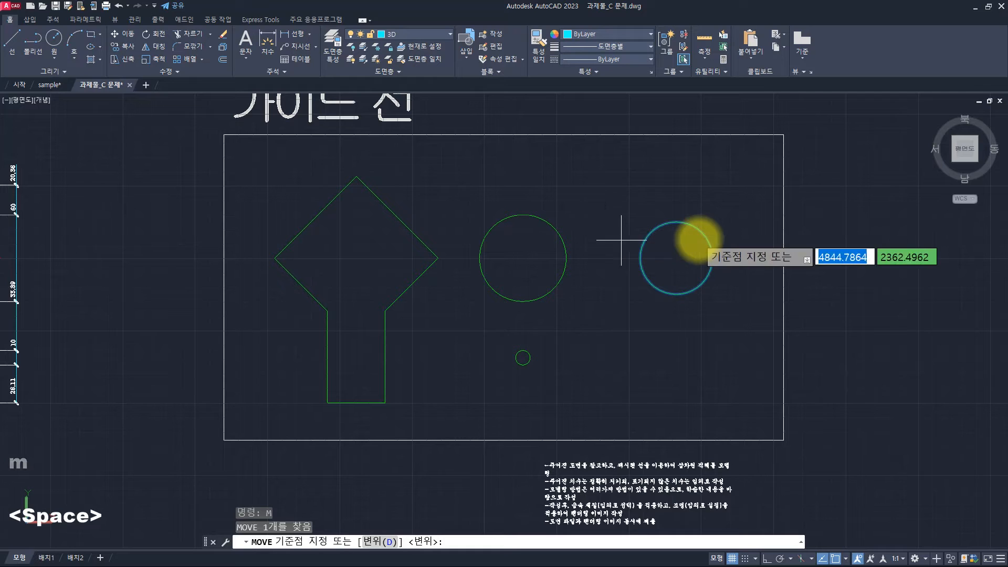
click(675, 257)
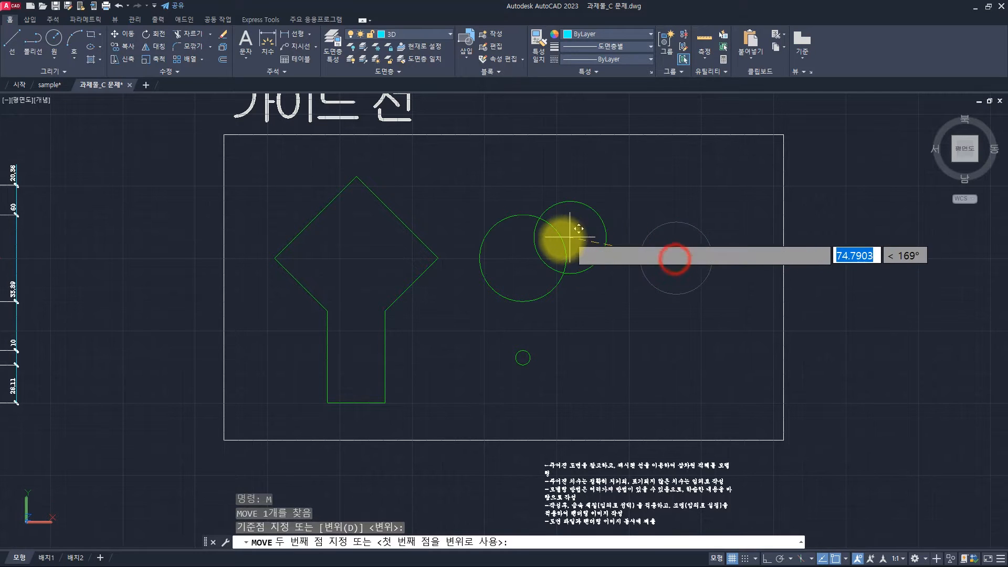
click(522, 258)
Step: Move both concentric circles by their centre to the midpoint (m2p) between the plate outline's left and right corners
middle_drag(456, 277, 591, 277)
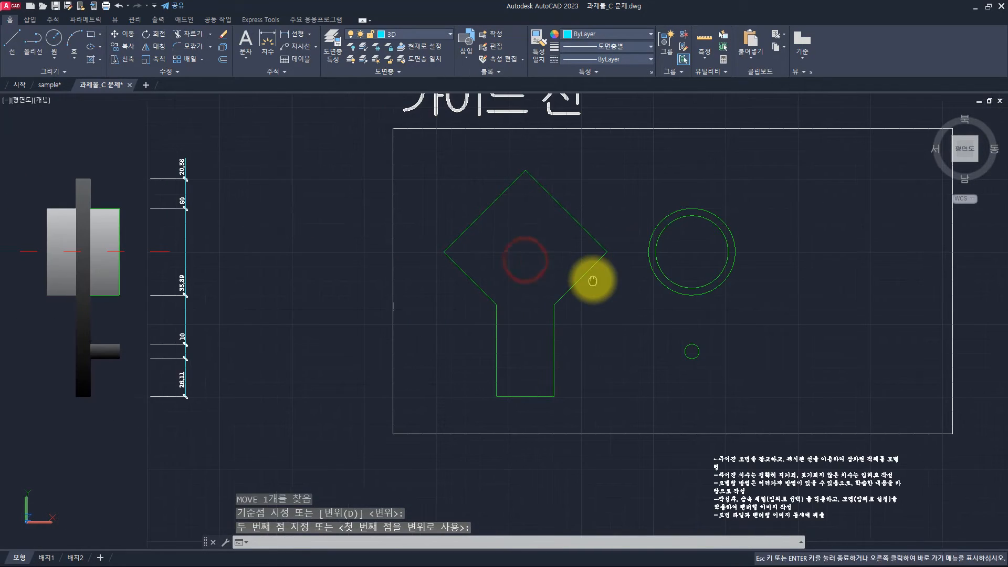
key(Escape)
click(780, 297)
click(727, 201)
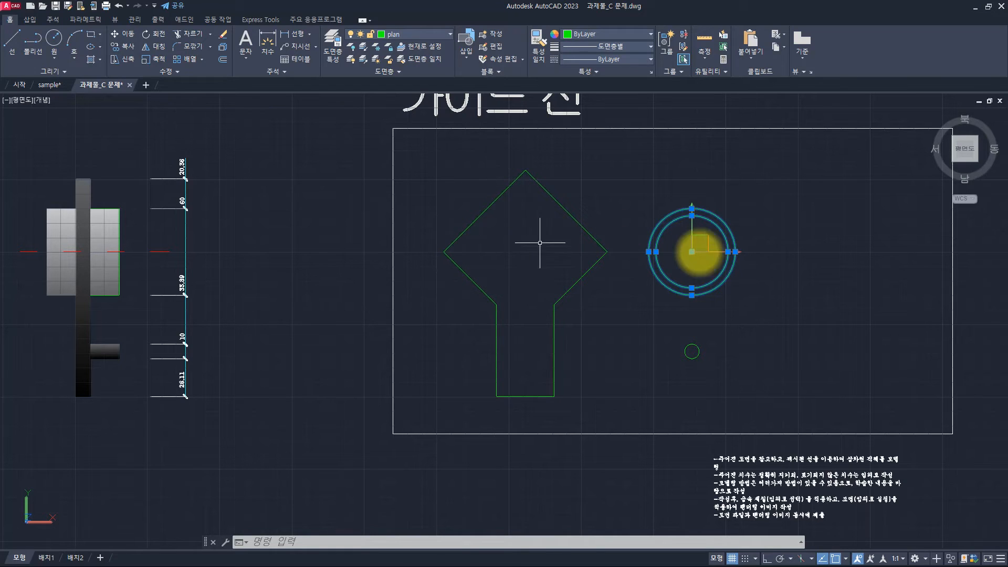
key(space)
click(690, 247)
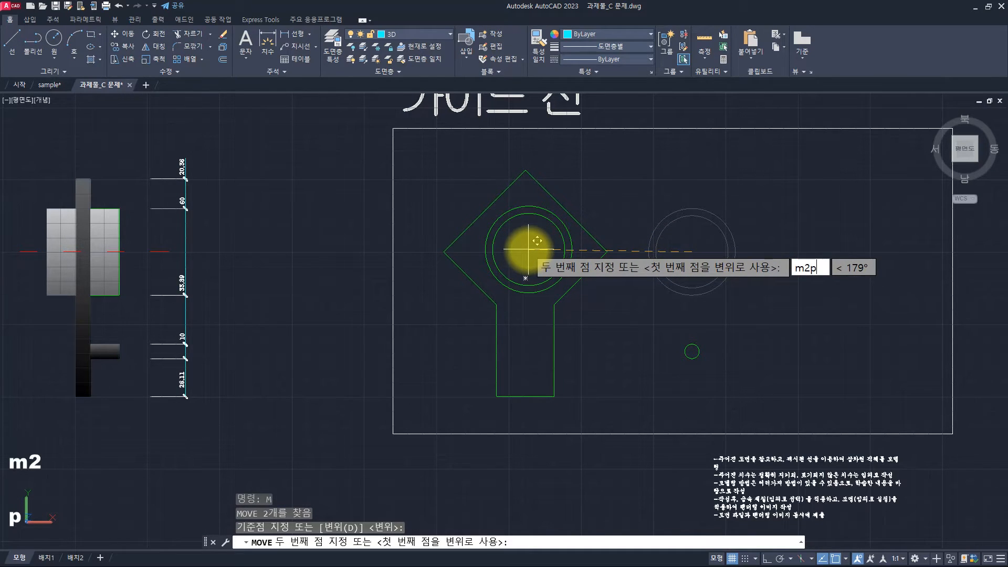
key(space)
click(445, 251)
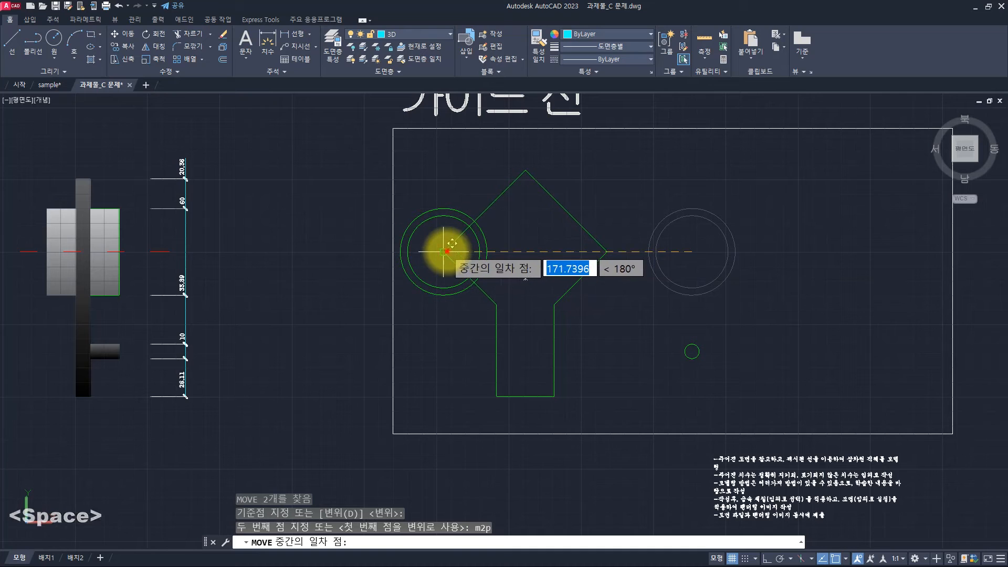
click(606, 252)
right_click(607, 252)
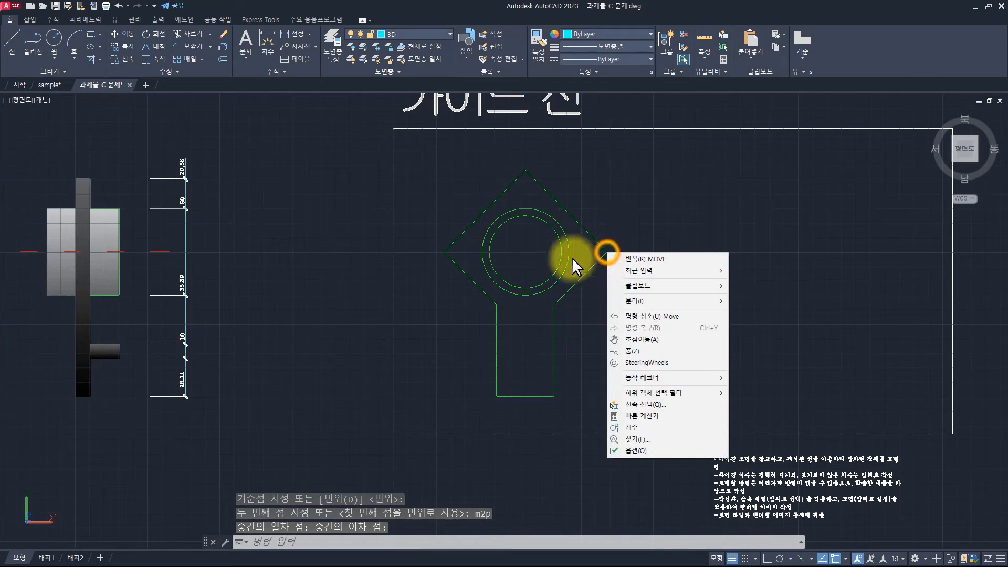
Step: Draw a straight line between the left and right corners of the plate outline, through the concentric circles
key(Escape)
key(Escape)
key(Escape)
key(Escape)
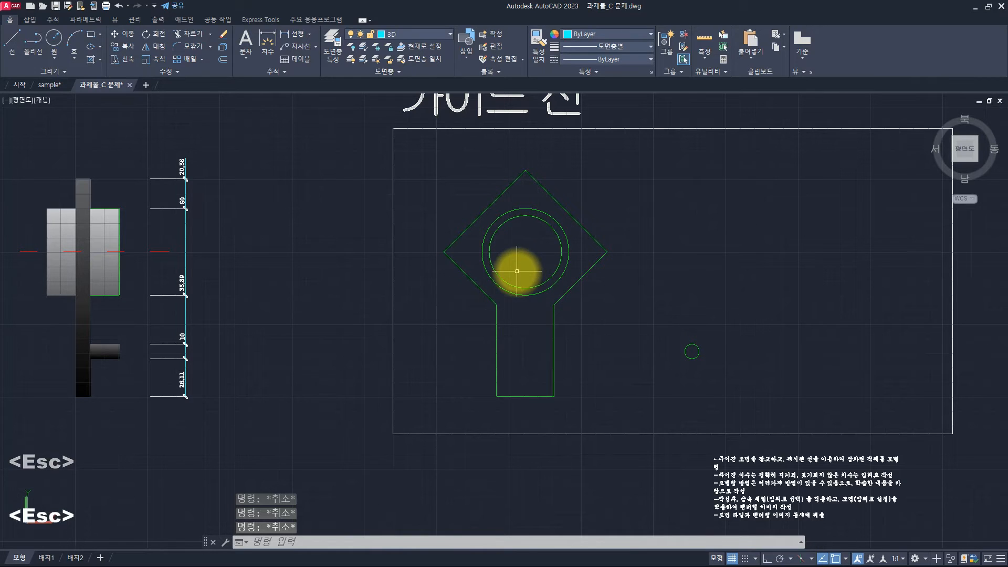
text(l)
key(space)
click(444, 252)
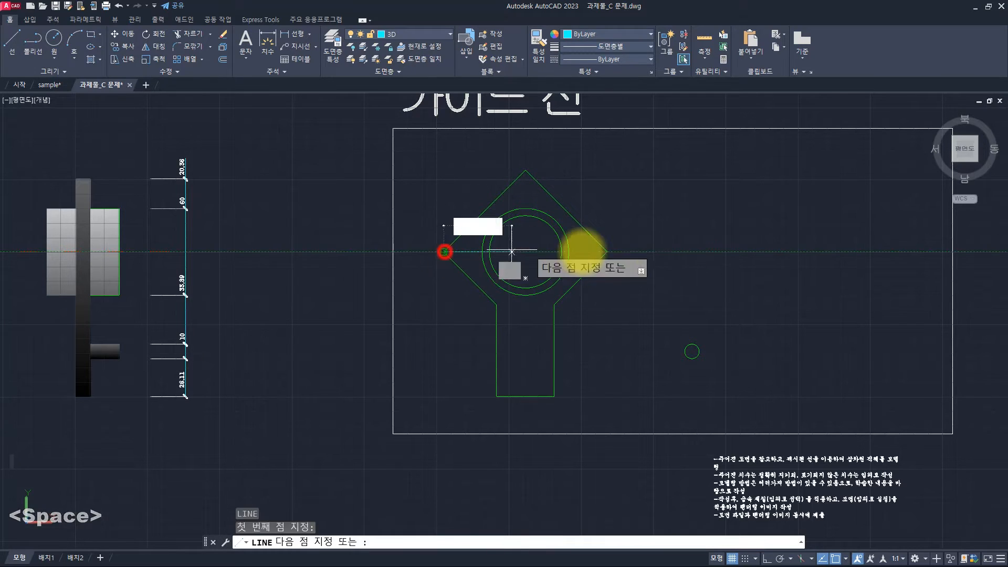
click(607, 252)
key(Escape)
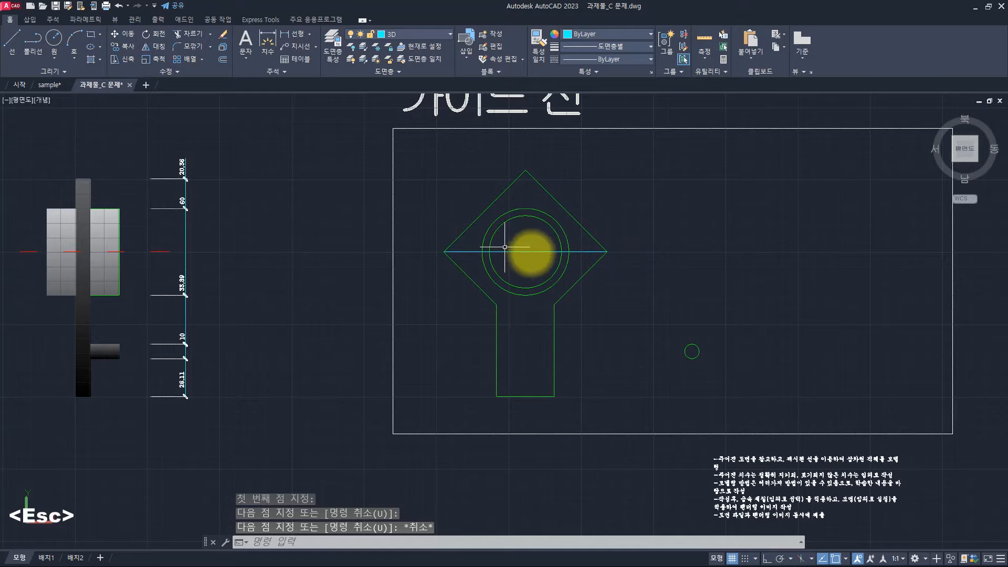
key(Escape)
Step: Erase the horizontal line running across the plate outline and the concentric circles
click(542, 261)
click(513, 247)
text(e)
key(space)
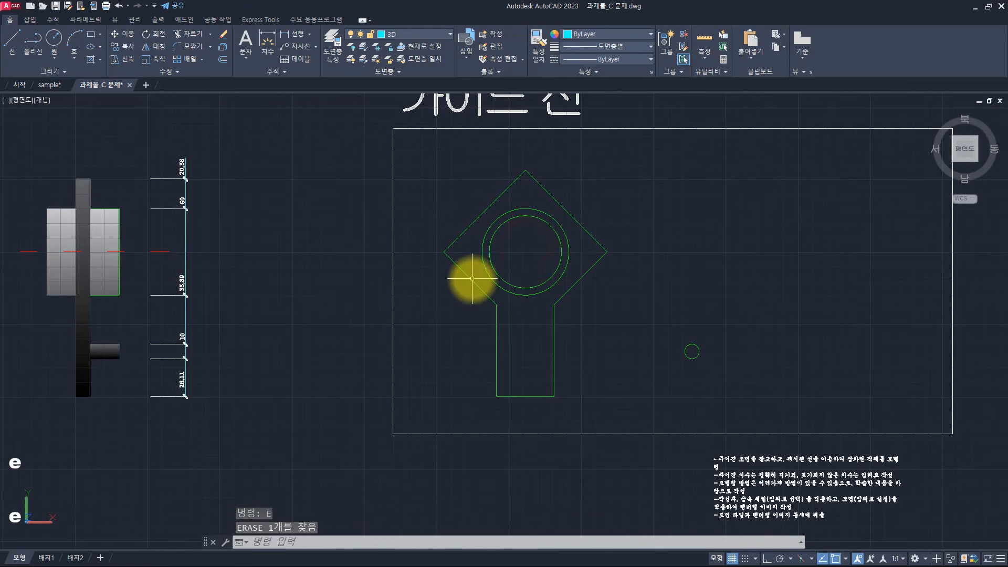
key(Escape)
key(Escape)
Step: Move the separate small circle from its lowest point onto the midpoint of the plate outline's bottom edge
middle_drag(357, 311, 463, 293)
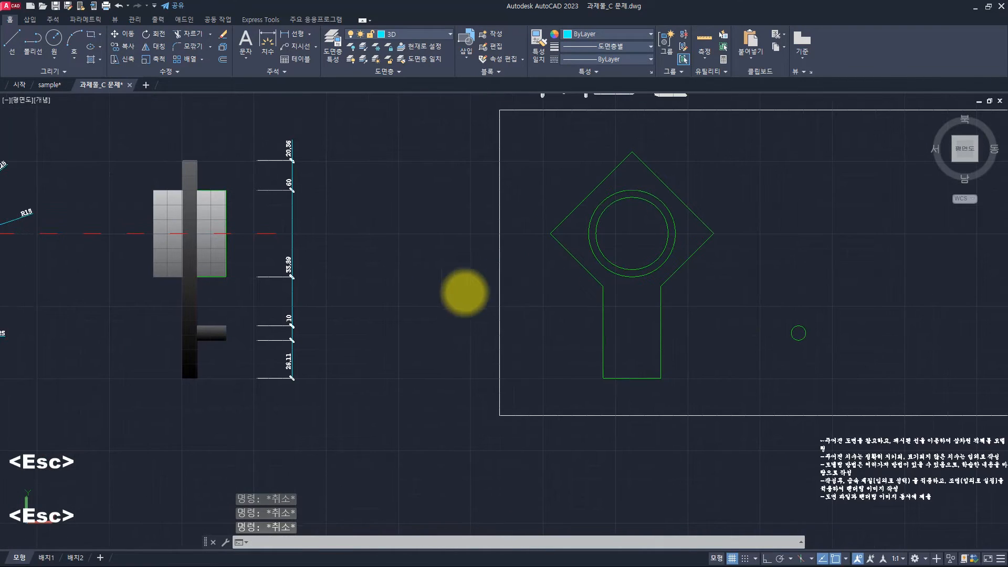
click(844, 353)
click(765, 294)
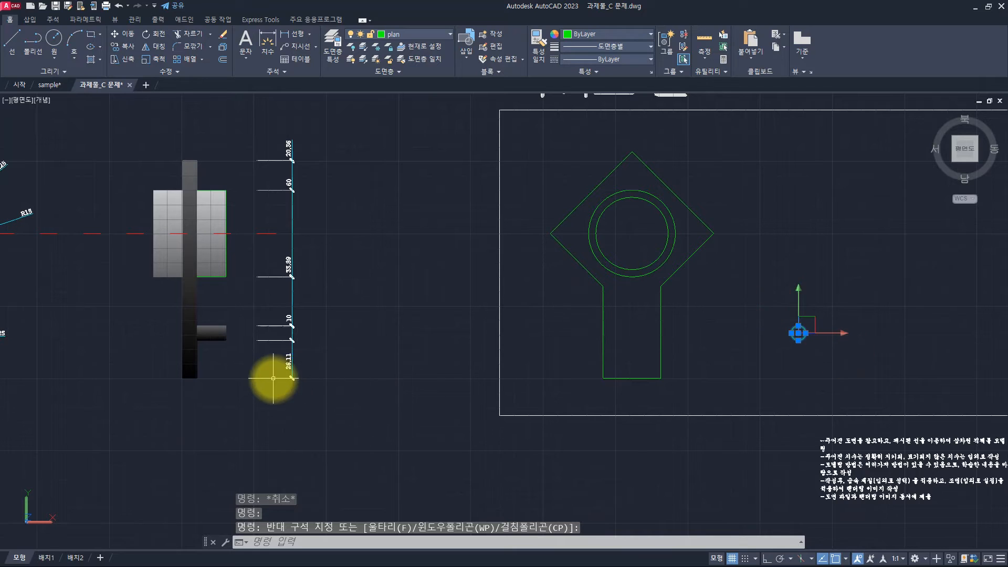
scroll(294, 368, up, 5)
scroll(280, 348, down, 4)
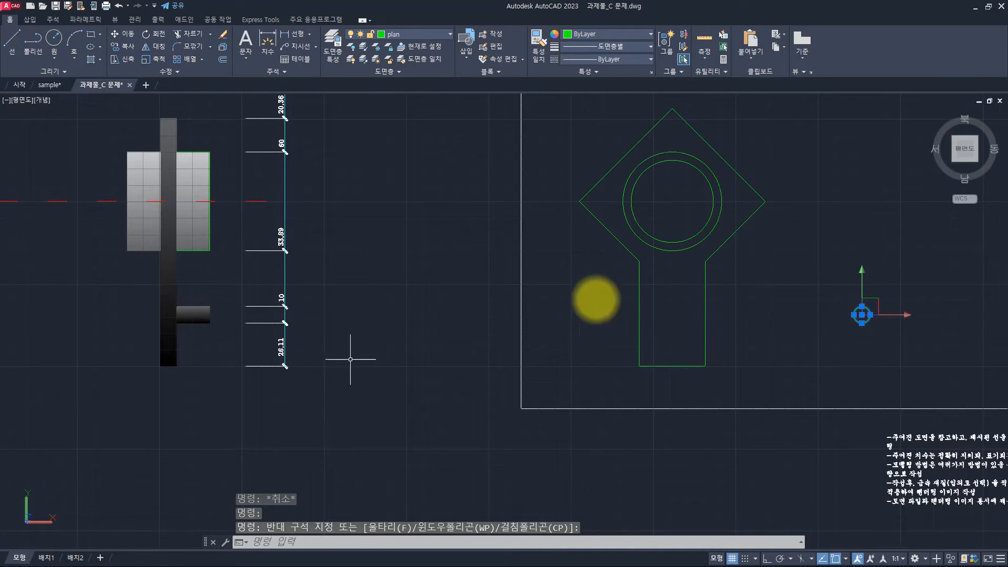
middle_drag(693, 297, 540, 318)
scroll(614, 321, up, 2)
text(m)
key(space)
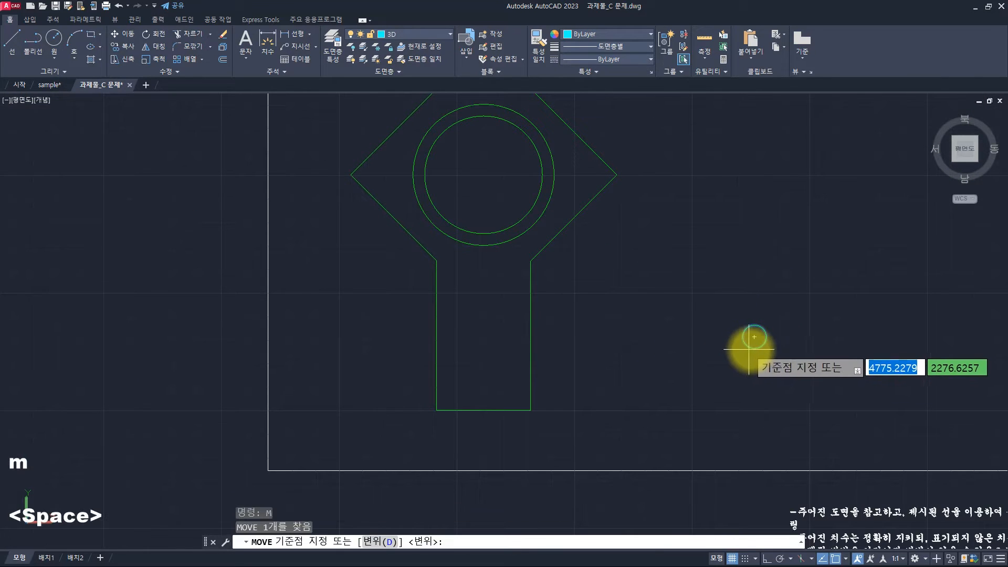
click(757, 348)
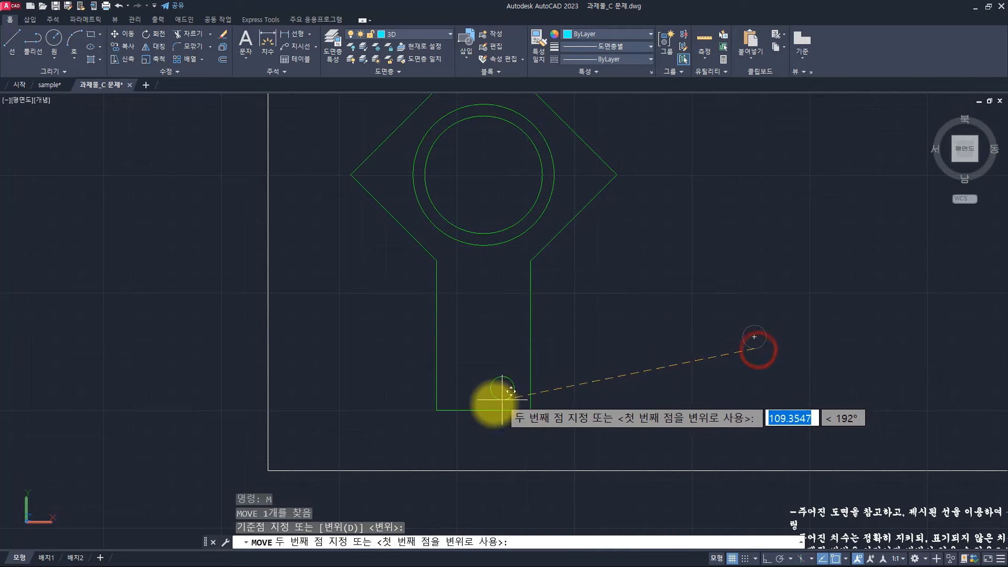
click(483, 408)
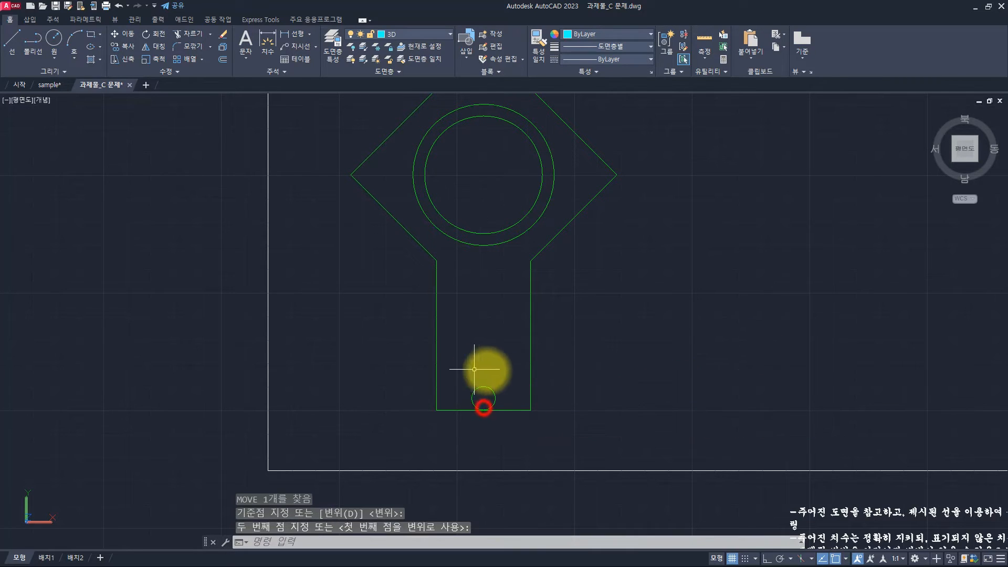
Step: Move the small circle straight up by 26.11 from the plate's bottom edge, with Ortho mode on
click(491, 368)
click(481, 392)
text(m)
key(space)
click(595, 430)
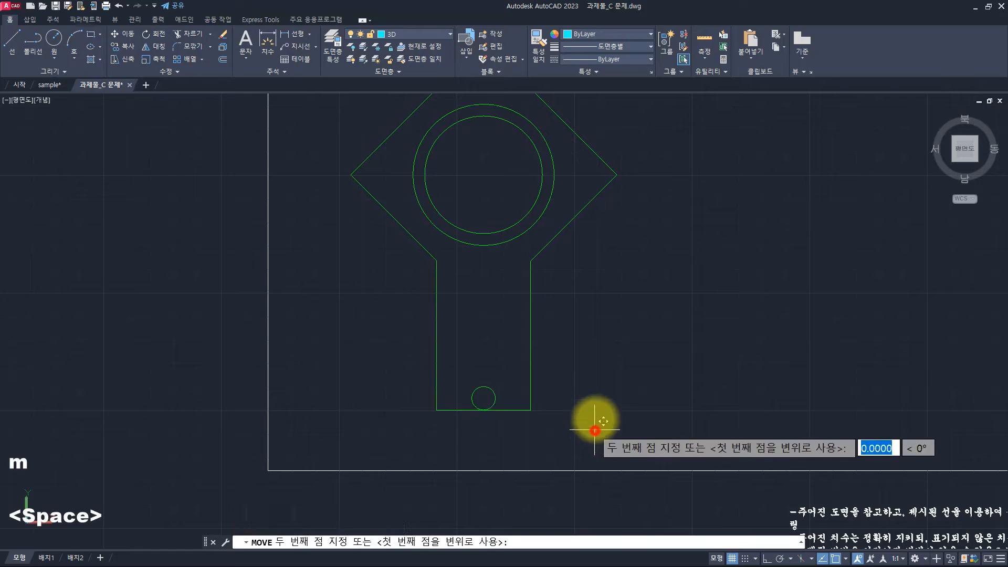
key(F8)
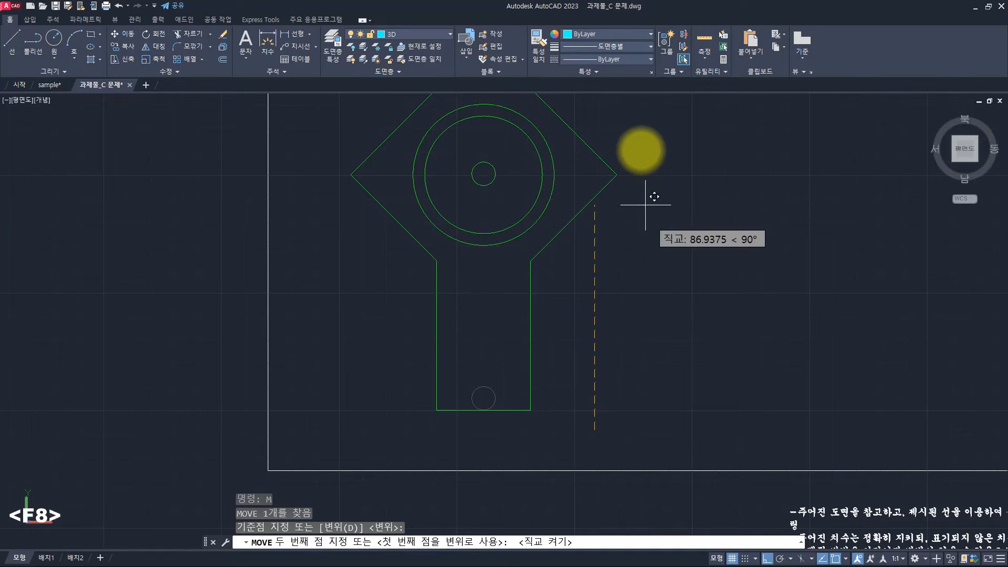
text(26)
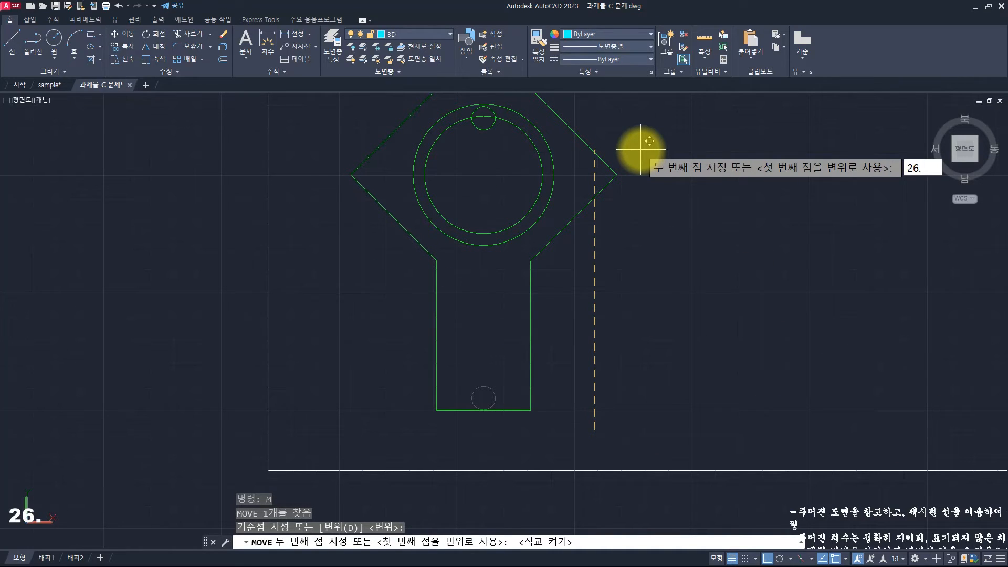
text(.11)
key(Return)
scroll(547, 319, down, 5)
key(Escape)
key(Escape)
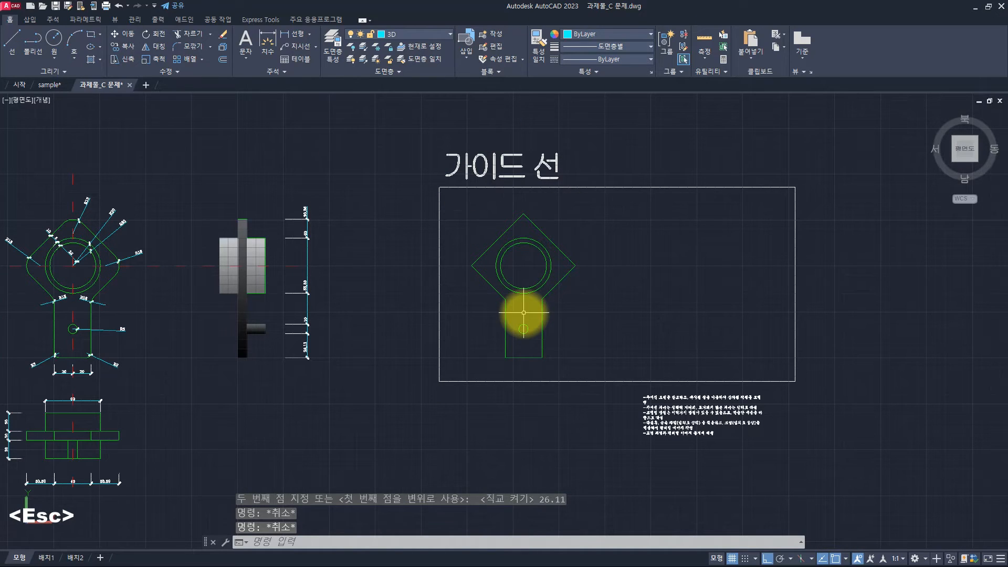
key(Escape)
key(Escape)
key(Escape)
key(Escape)
middle_drag(554, 305, 507, 315)
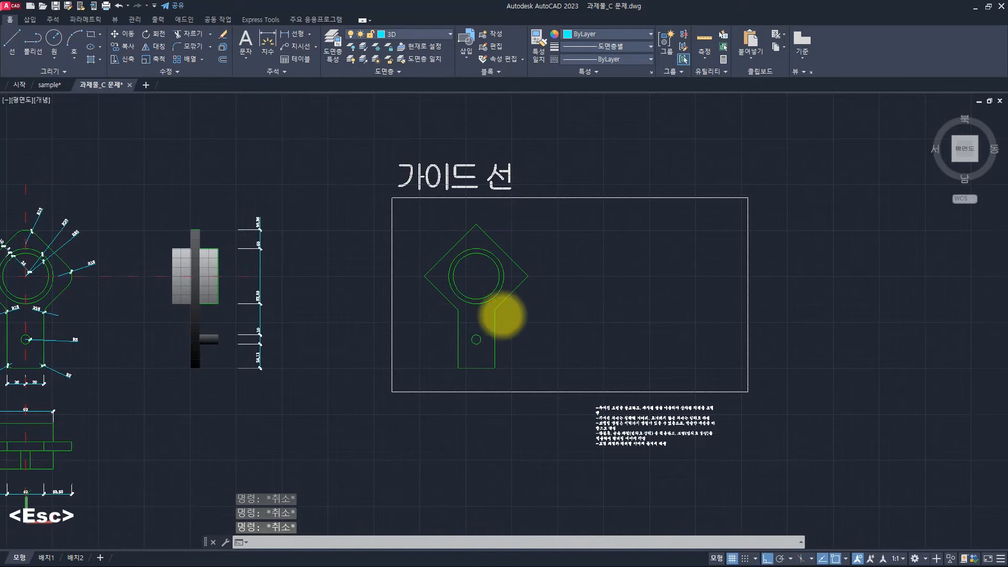
key(Escape)
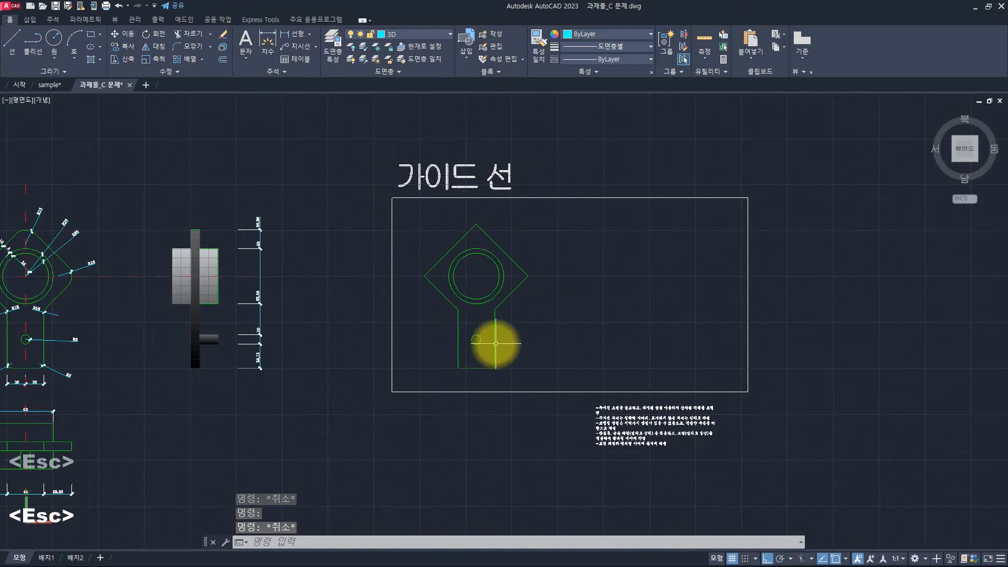
Step: Set a southwest isometric view, orbit it slightly and bring the plate outline and circles up close
click(954, 161)
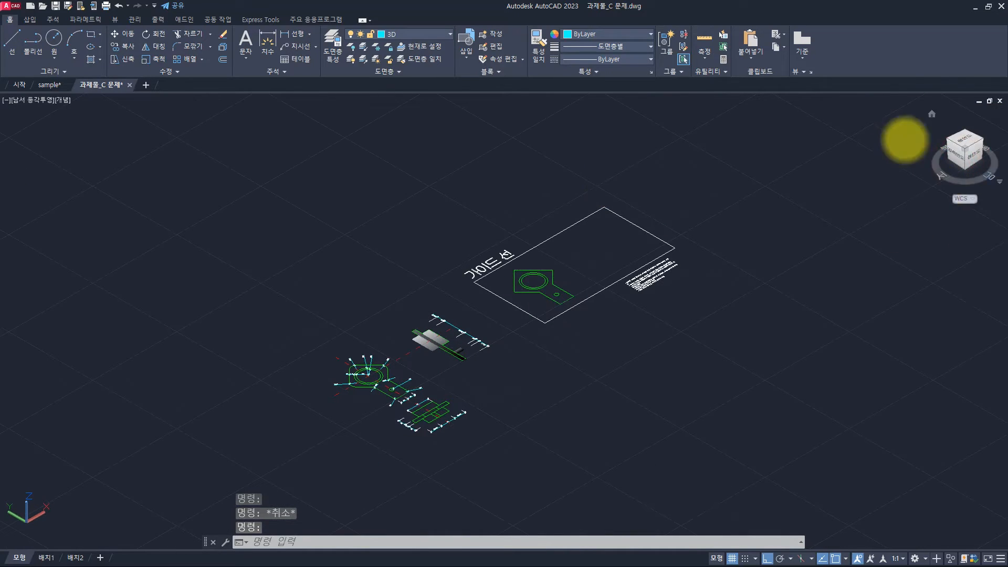
key(Escape)
middle_drag(563, 261, 555, 287)
key(Escape)
key(Escape)
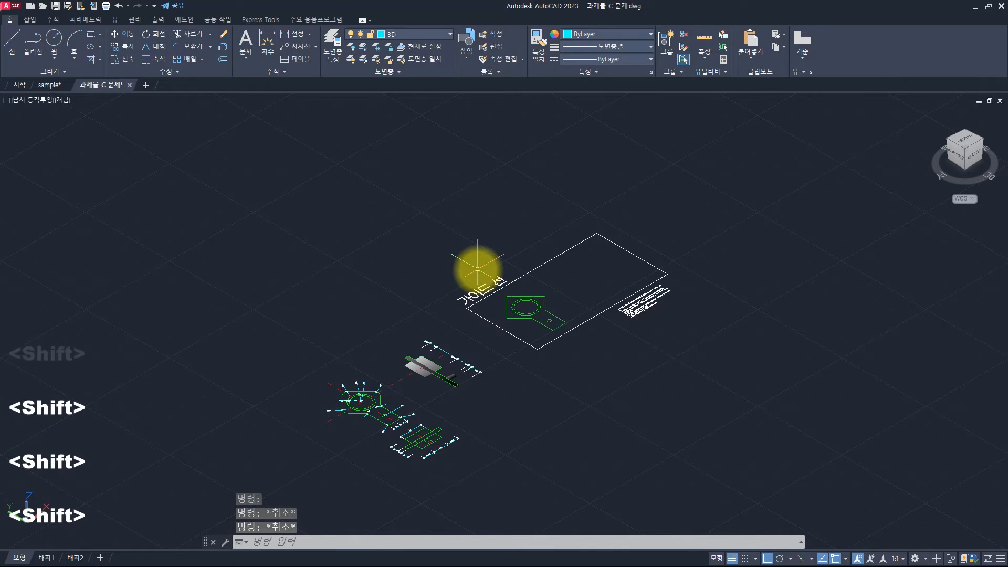
mouse_move(520, 248)
shift+middle_down()
mouse_move(459, 251)
mouse_move(495, 299)
mouse_move(468, 248)
mouse_move(473, 273)
mouse_move(539, 300)
mouse_move(609, 290)
mouse_move(600, 288)
mouse_move(615, 307)
shift+middle_up()
scroll(542, 315, up, 5)
scroll(543, 315, up, 5)
key(Escape)
key(Escape)
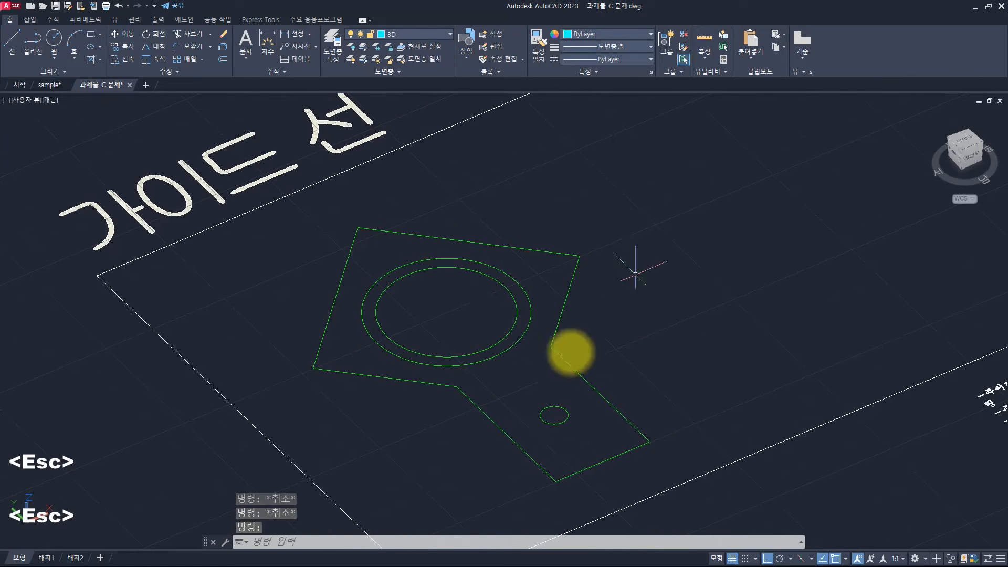
Step: Extrude both concentric ring circles to a height of 50
text(EXT)
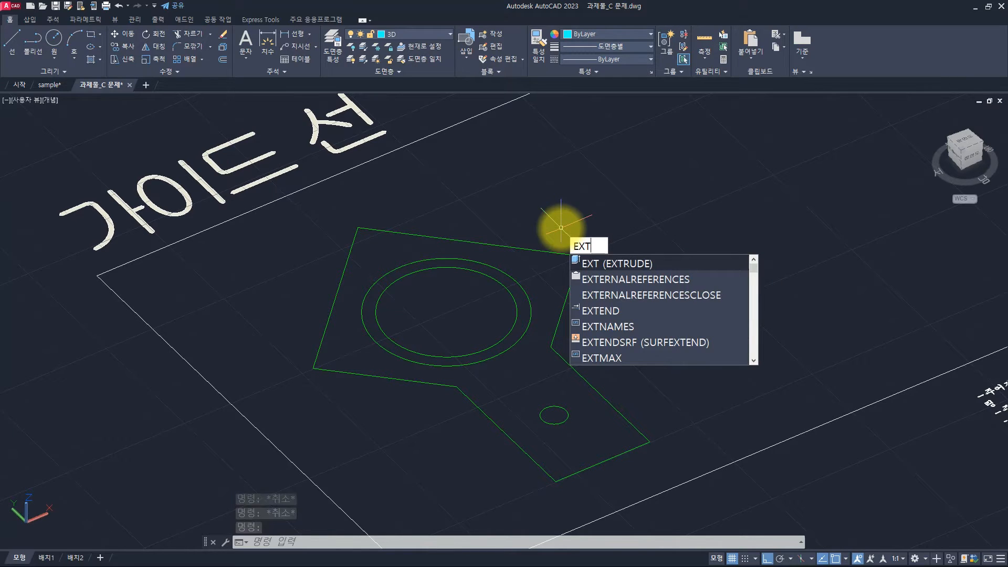
key(space)
click(540, 267)
key(space)
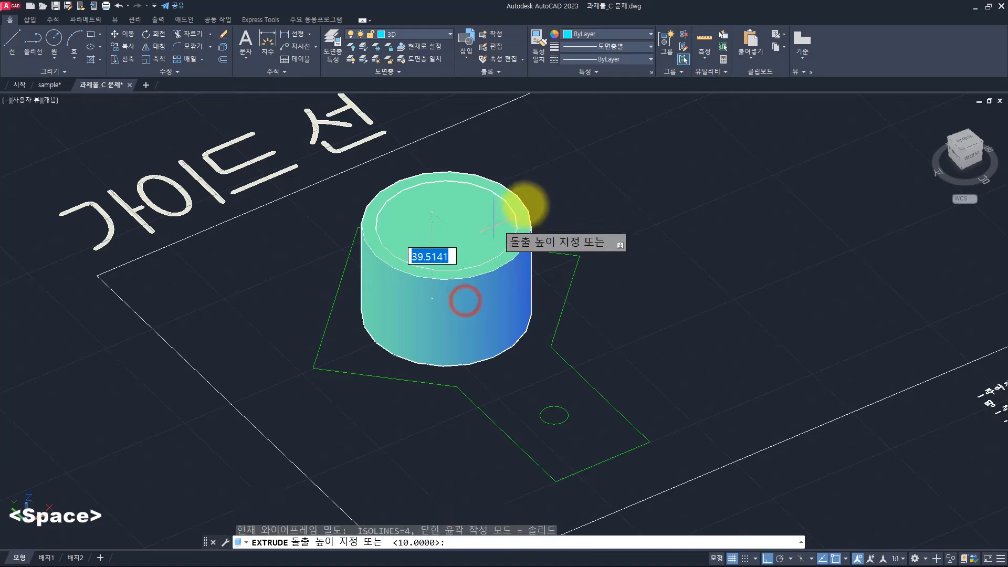
text(50)
key(Return)
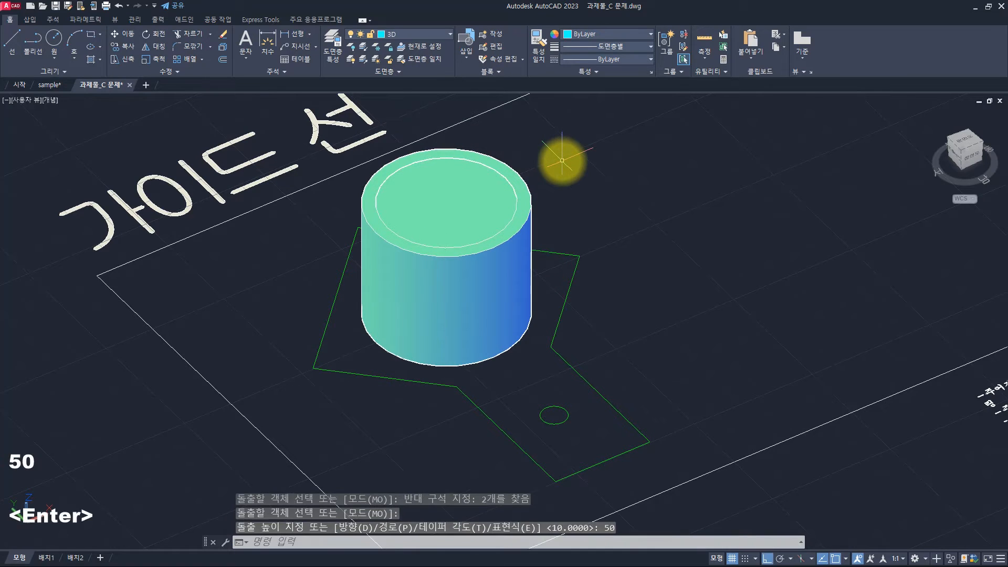
key(Escape)
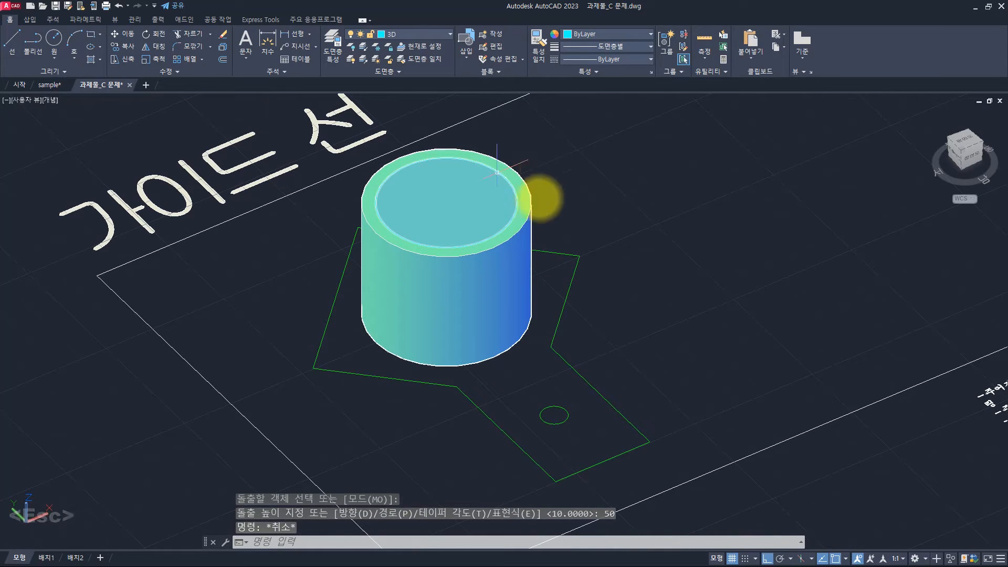
key(Escape)
key(Escape)
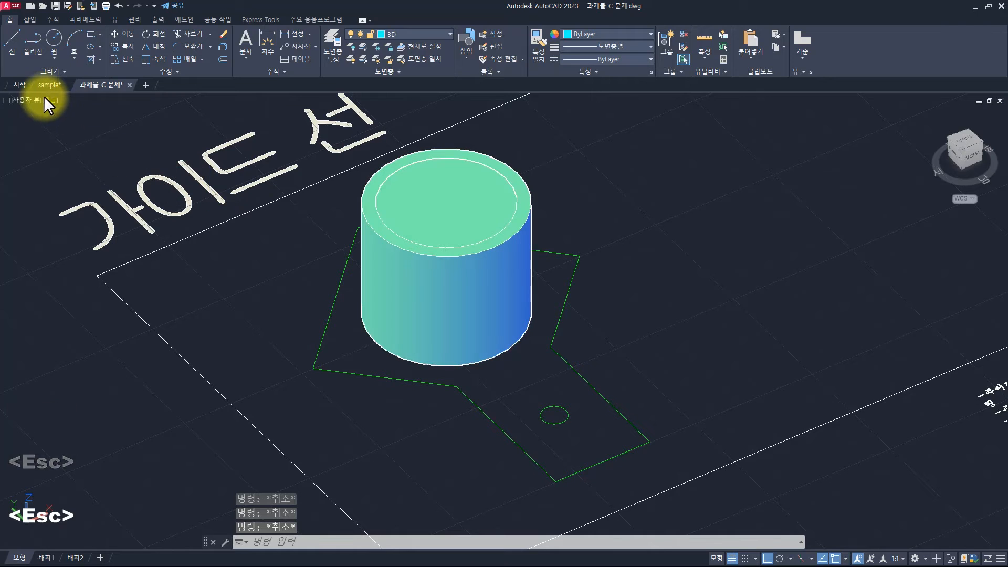
Step: Compare the extruded cylinders in the 2D Wireframe, Realistic and Hidden visual styles, and return to Conceptual
click(50, 100)
click(67, 127)
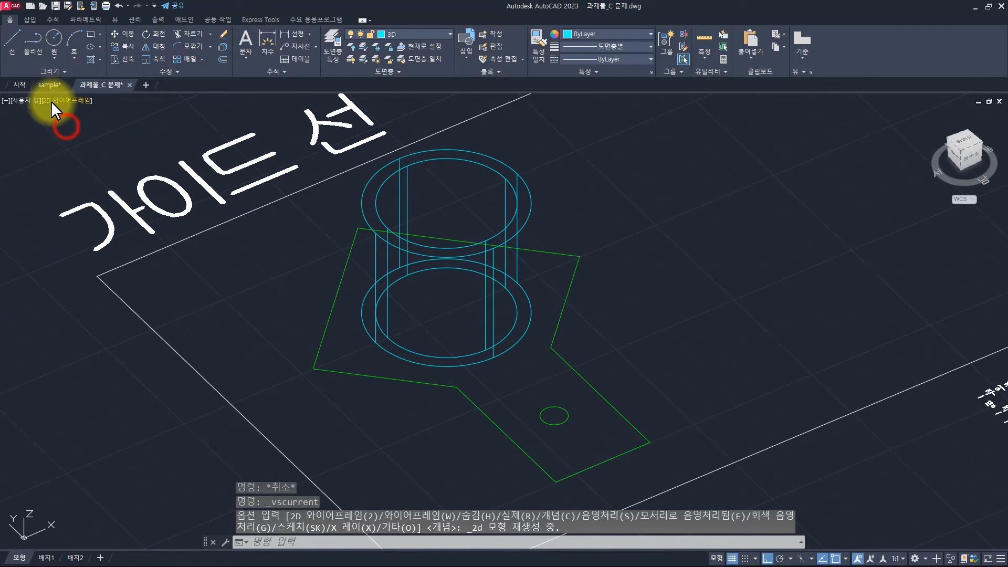
click(55, 99)
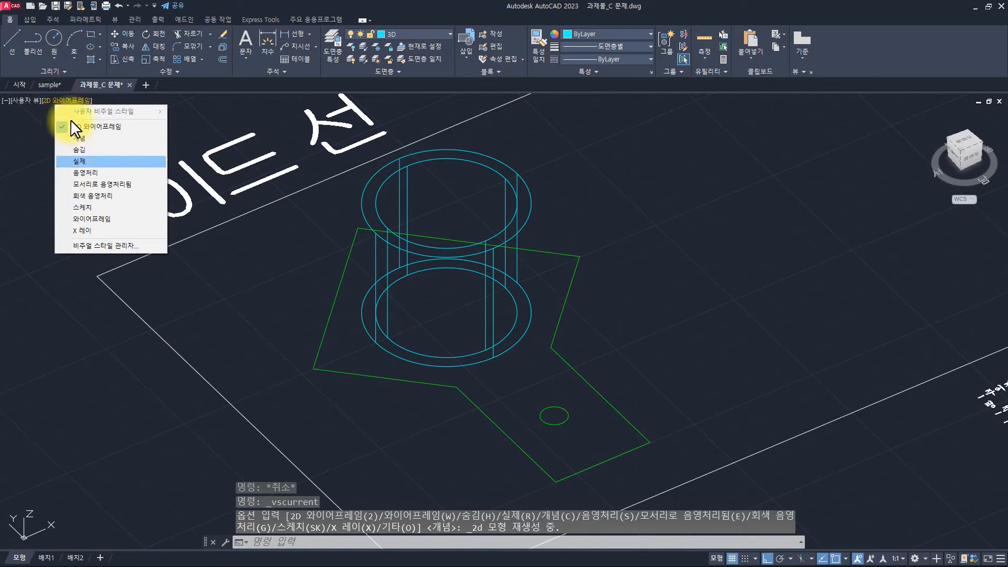
click(80, 160)
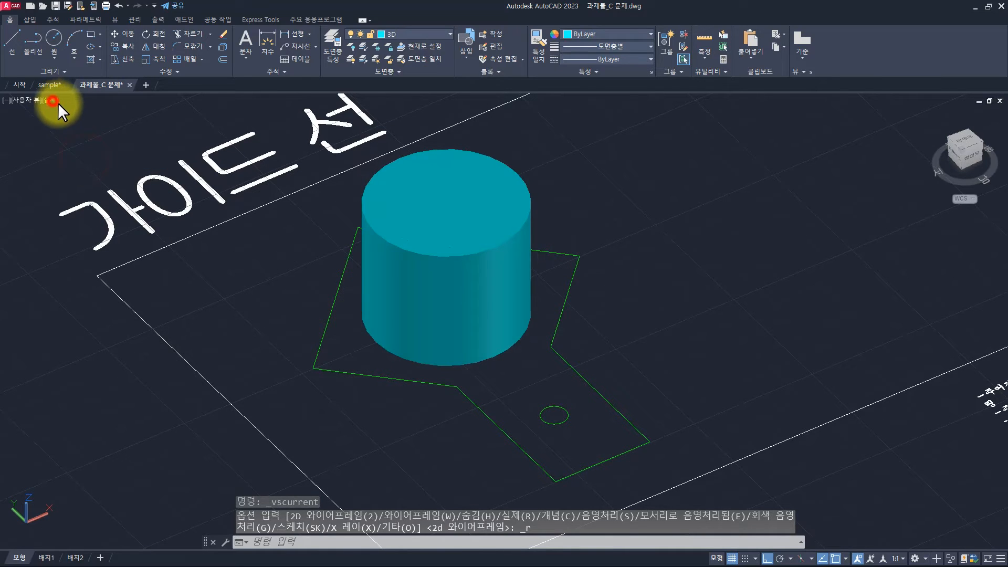
click(53, 99)
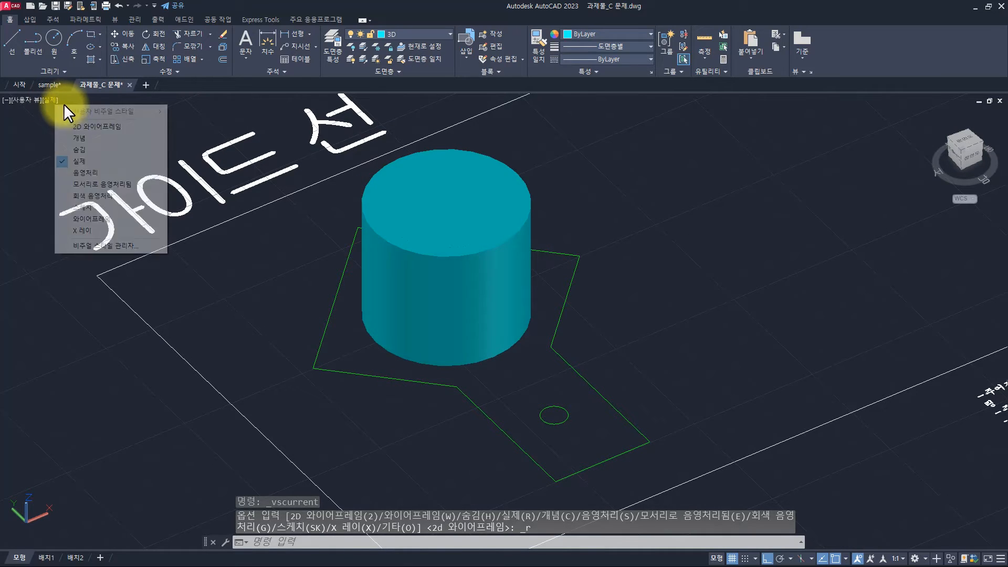
click(81, 149)
key(Escape)
key(Escape)
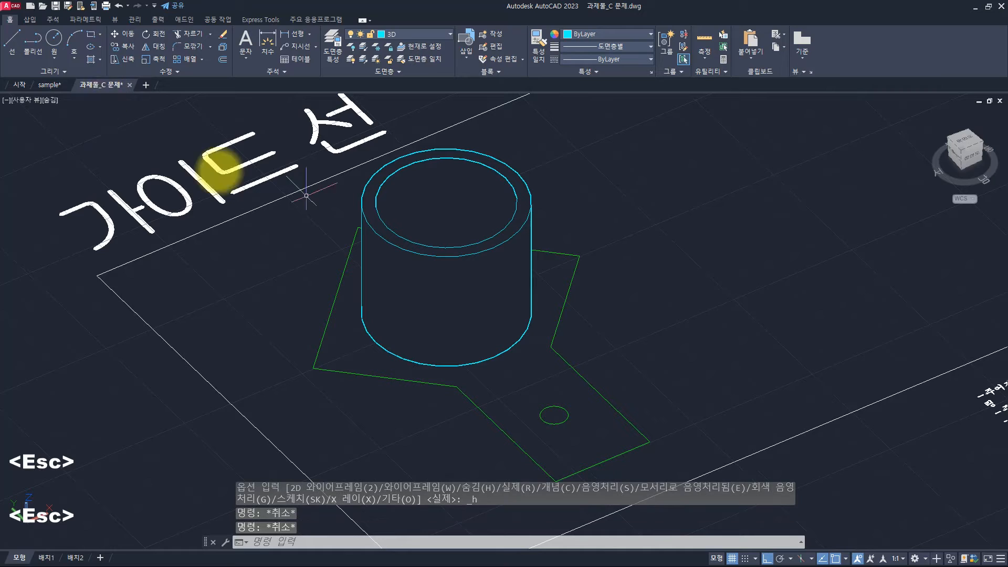
click(52, 101)
click(79, 138)
key(Escape)
key(Escape)
key(Escape)
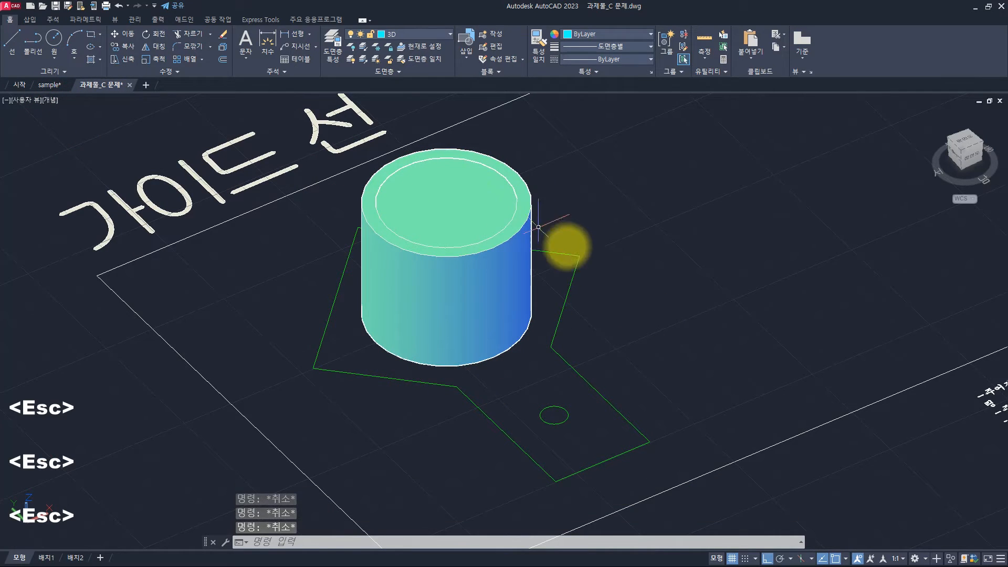
Step: Extrude the plate outline to a thickness of 10
click(589, 272)
click(567, 236)
text(ext)
key(space)
text(10)
key(space)
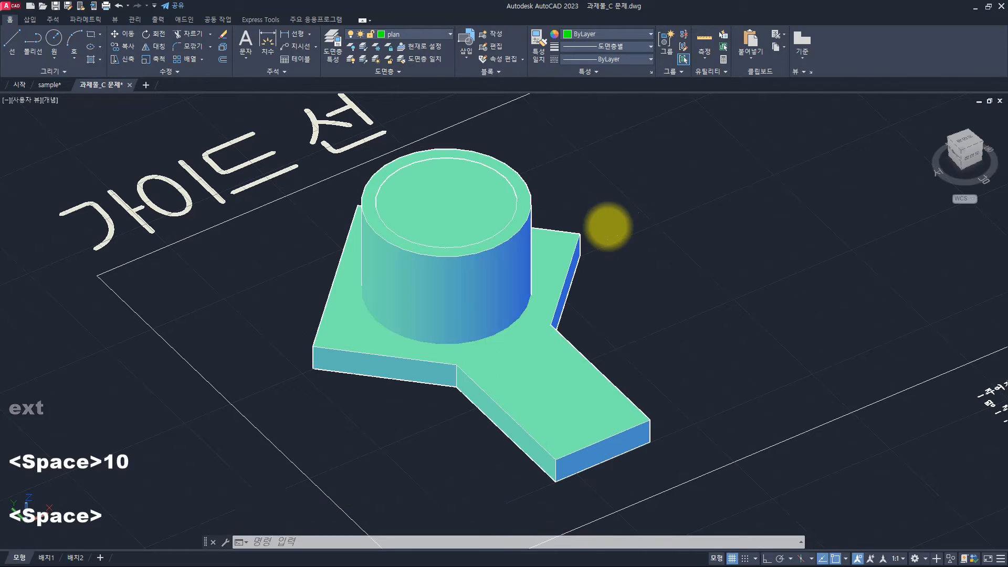
Step: Move the extruded plate straight up by 20 using the relative displacement 0,0,20
click(590, 237)
click(569, 219)
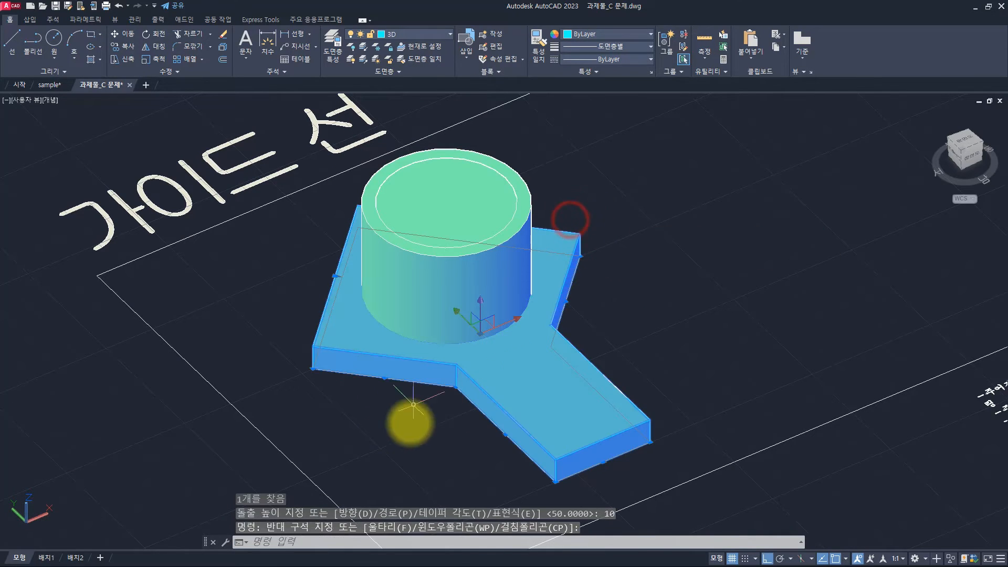
text(m)
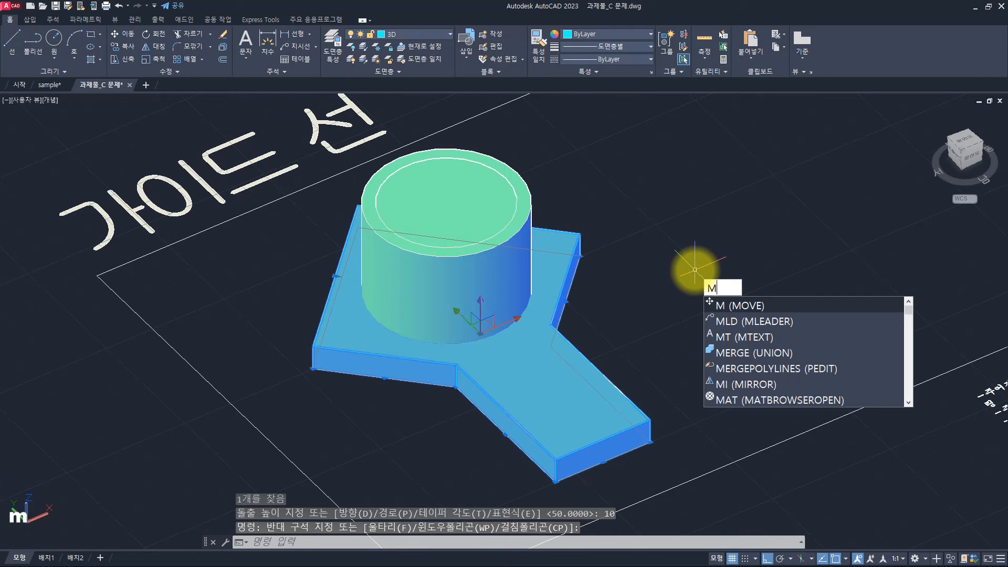
key(space)
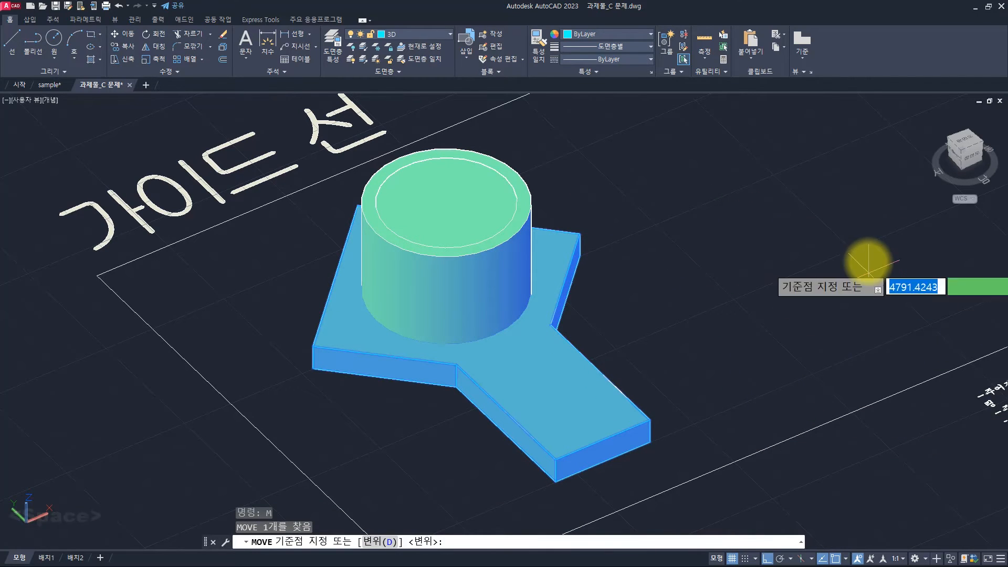
click(868, 262)
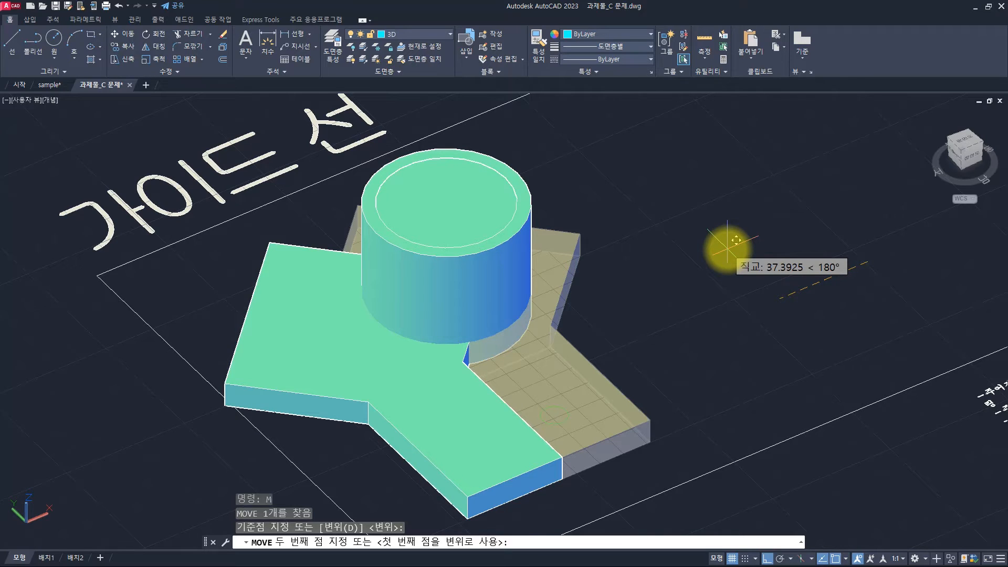
text(0,)
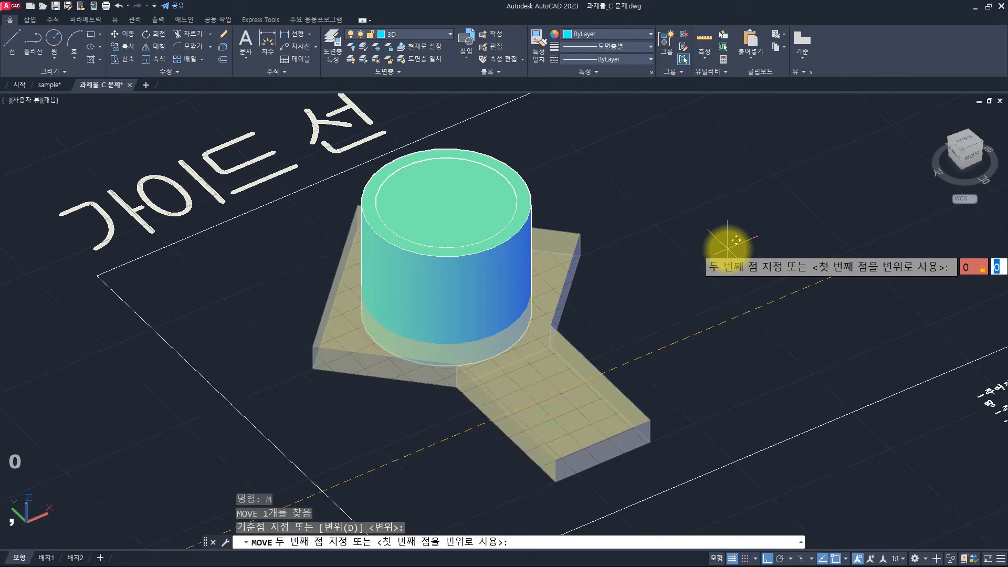
text(0,)
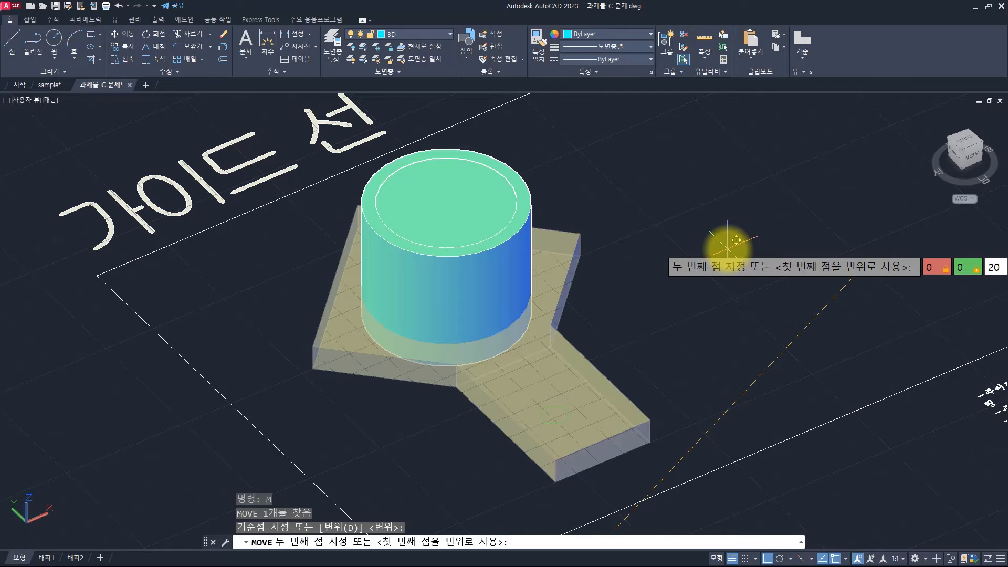
key(Return)
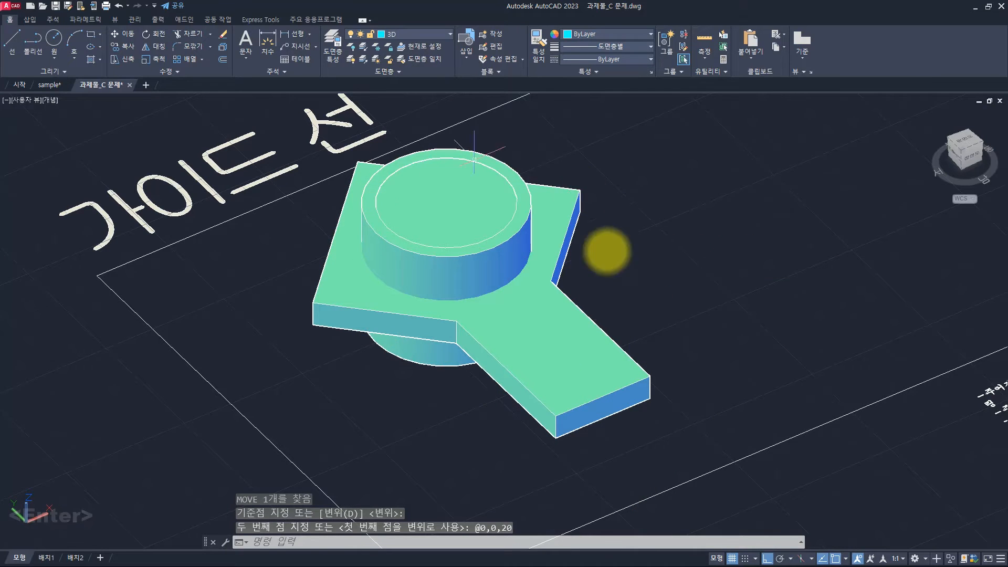
Step: Try to extrude the small circle beneath the plate's arm by 20, and undo the extrusion
shift+middle_drag(537, 284, 546, 330)
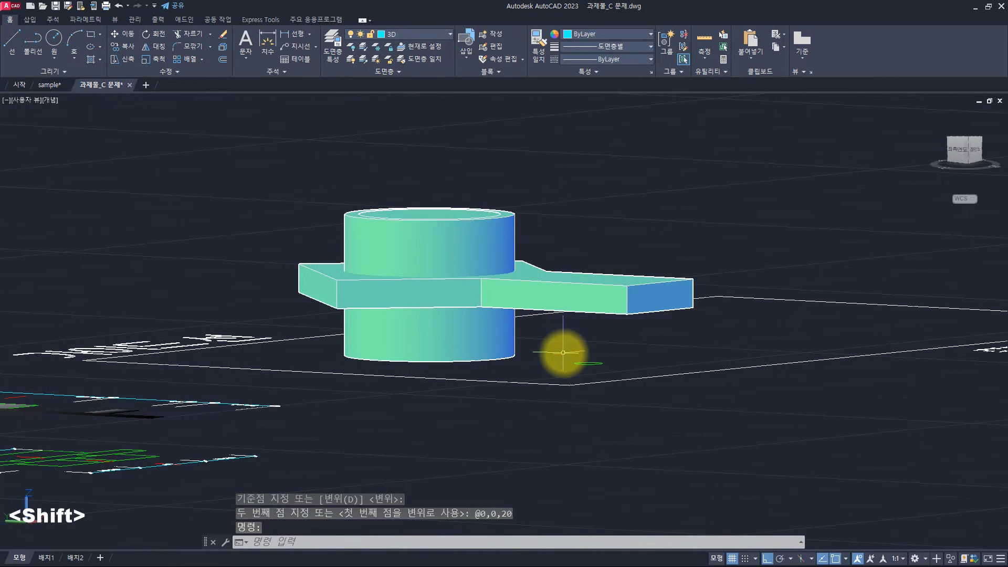
key(space)
key(Escape)
key(Escape)
key(Escape)
key(Escape)
key(Escape)
key(Escape)
scroll(575, 351, up, 2)
click(568, 377)
text(ext)
key(space)
text(20)
key(Return)
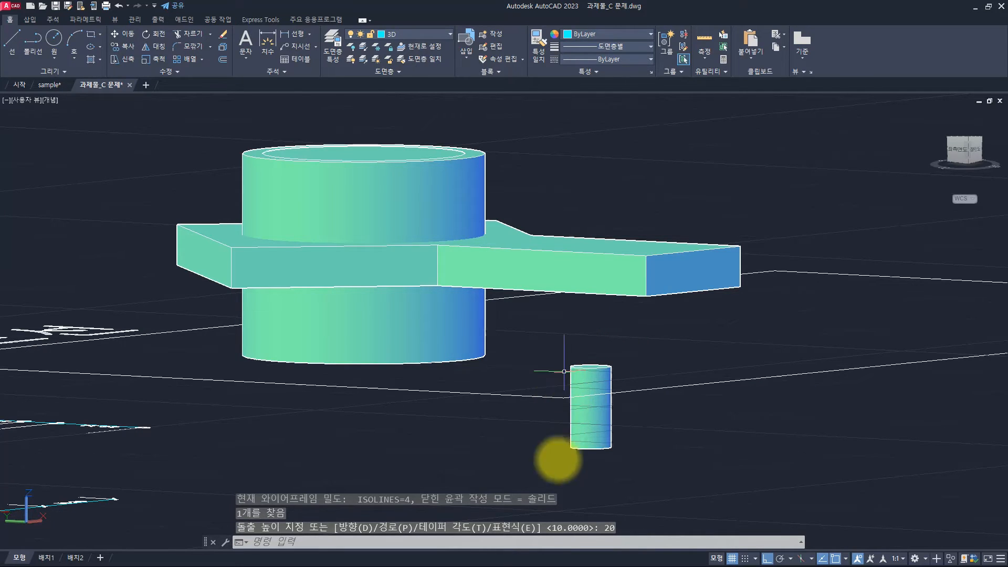
key(ctrl+z)
key(Escape)
key(Escape)
key(Escape)
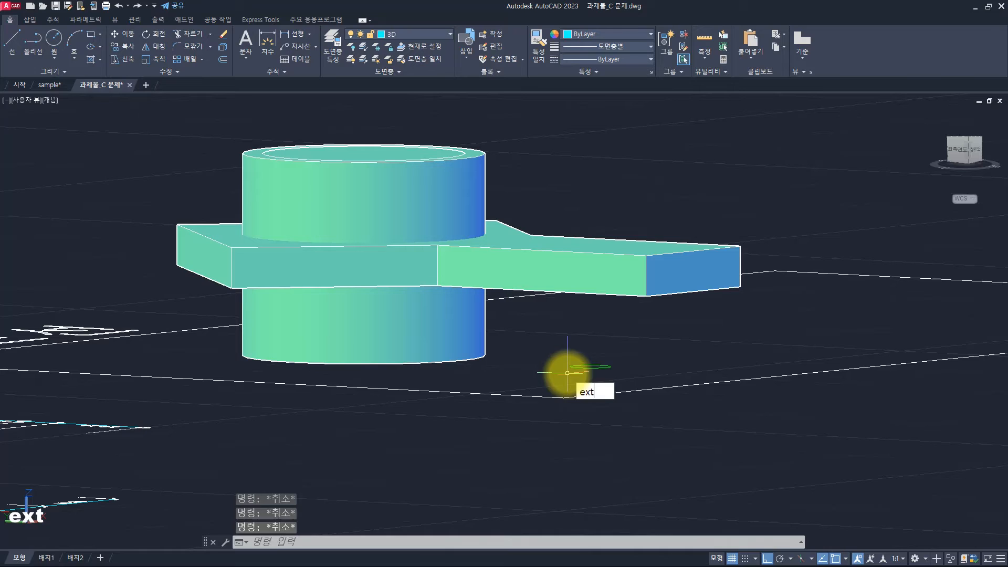
Step: Extrude the small circle beneath the arm upward by 20 so the pin meets the plate's underside
text(ext)
key(space)
click(587, 361)
click(569, 378)
key(space)
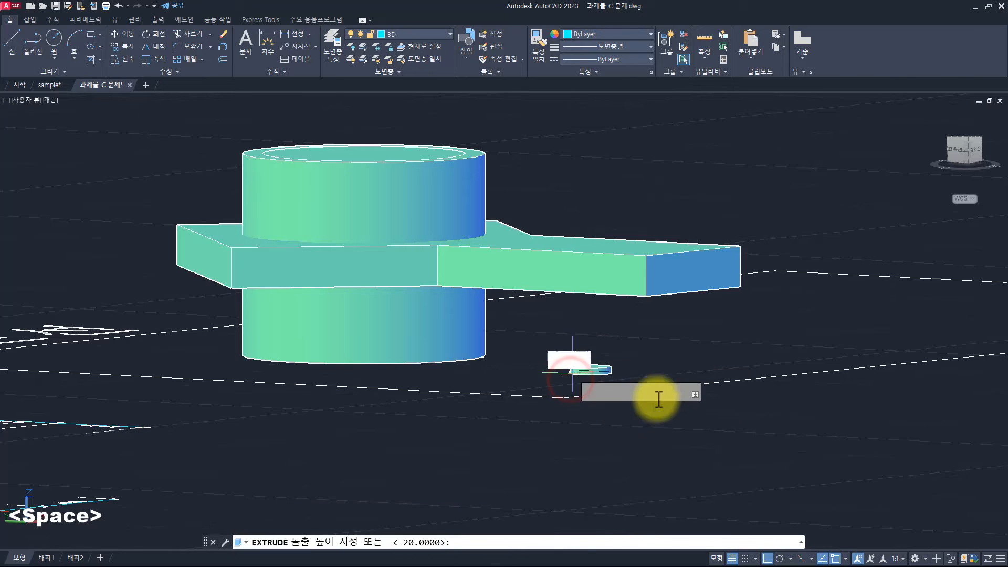
text(20)
key(Return)
key(Escape)
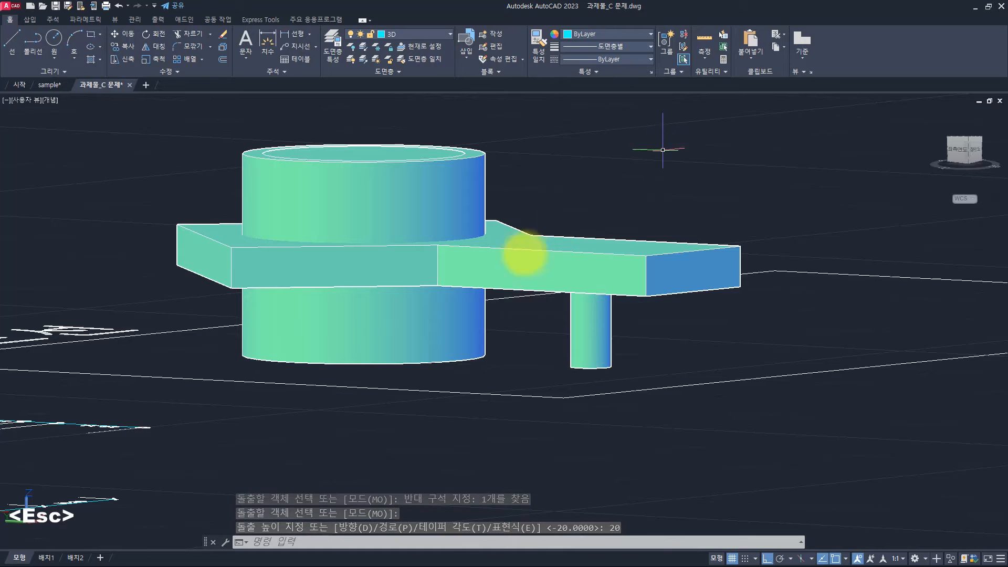
Step: Examine the corner radii in the problem drawing and the fillet requirement in the Word assignment document
scroll(637, 226, down, 6)
key(Escape)
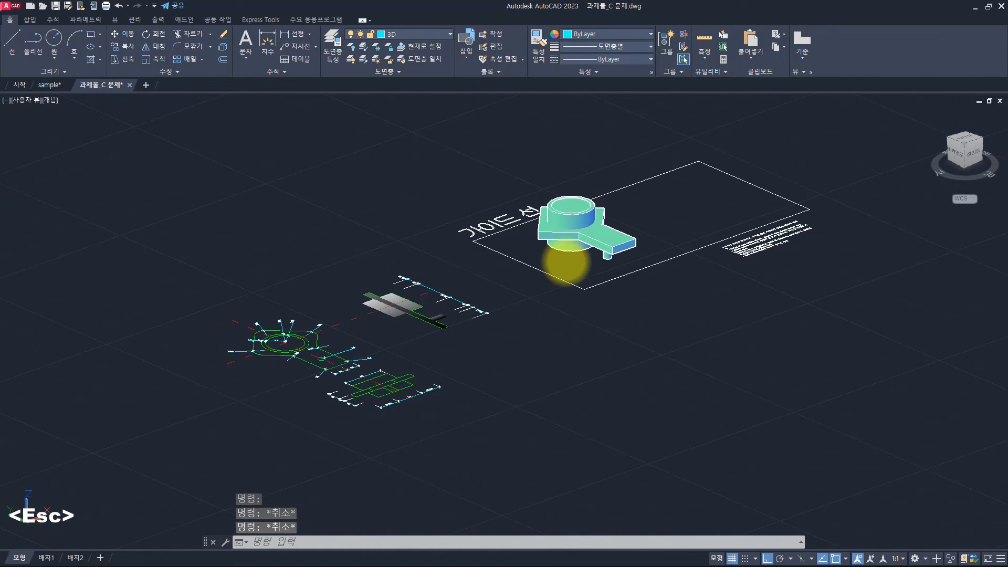
key(Escape)
shift+middle_drag(600, 266, 473, 247)
scroll(198, 274, up, 5)
key(Escape)
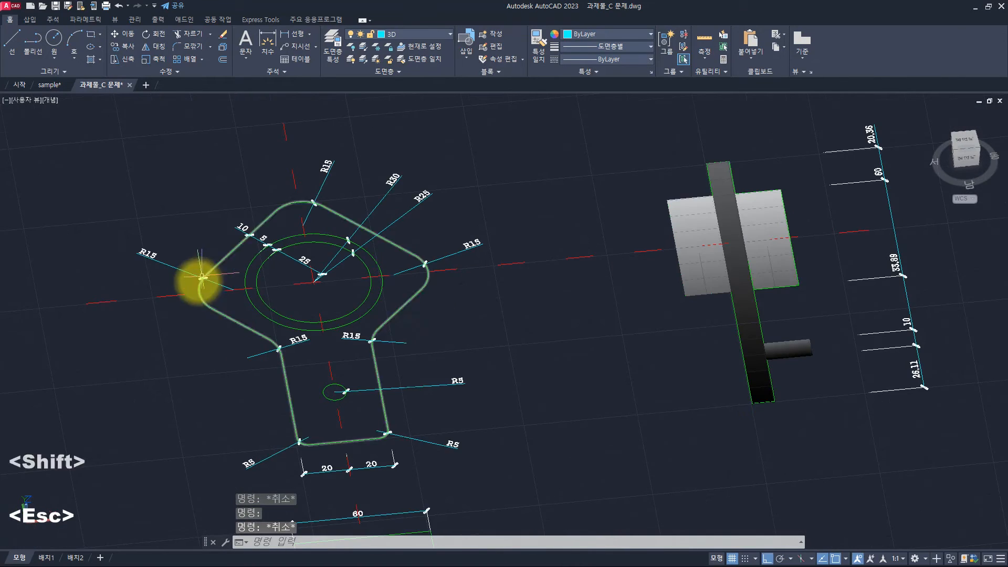
middle_drag(884, 282, 243, 304)
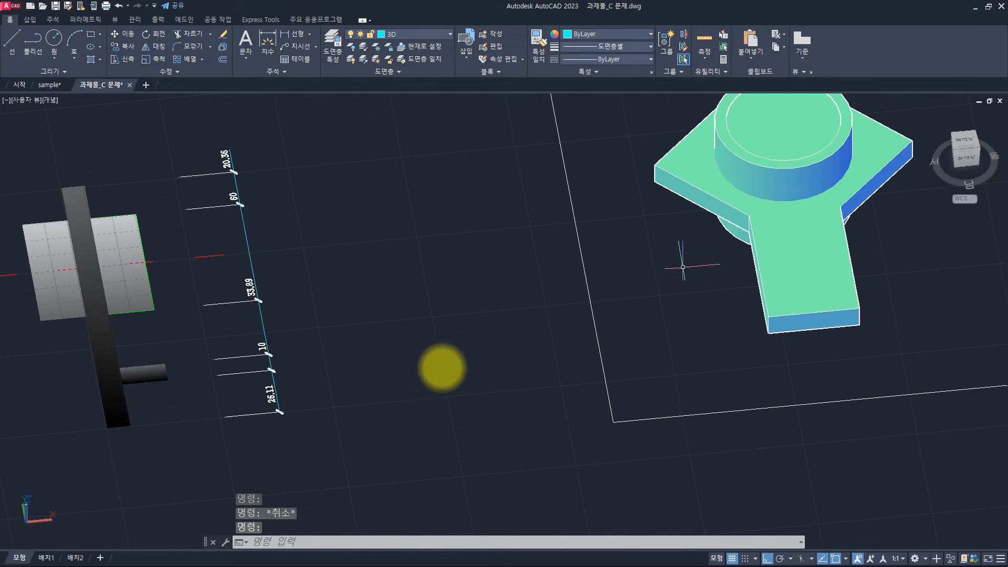
middle_drag(671, 268, 389, 381)
key(Escape)
middle_drag(371, 309, 375, 315)
key(alt+Tab)
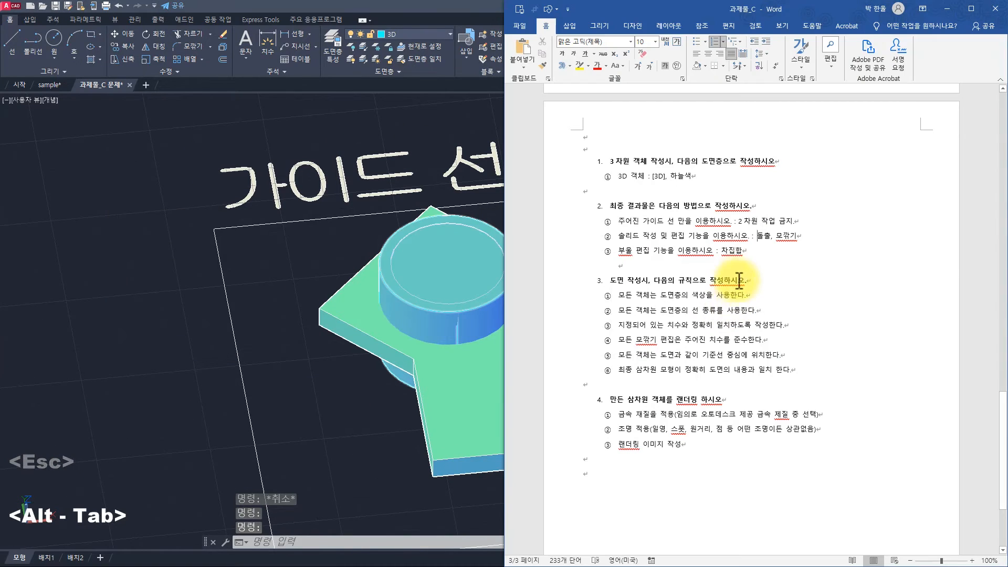
click(768, 247)
double_click(798, 235)
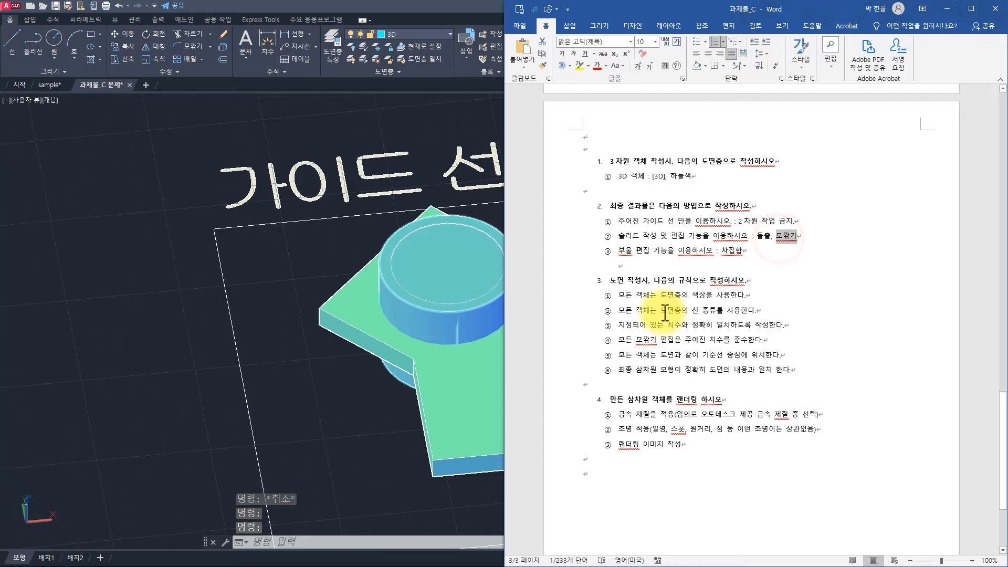
Step: Switch back to AutoCAD and fillet the two vertical edges at the free end of the plate's arm with radius 5
click(290, 231)
text(F)
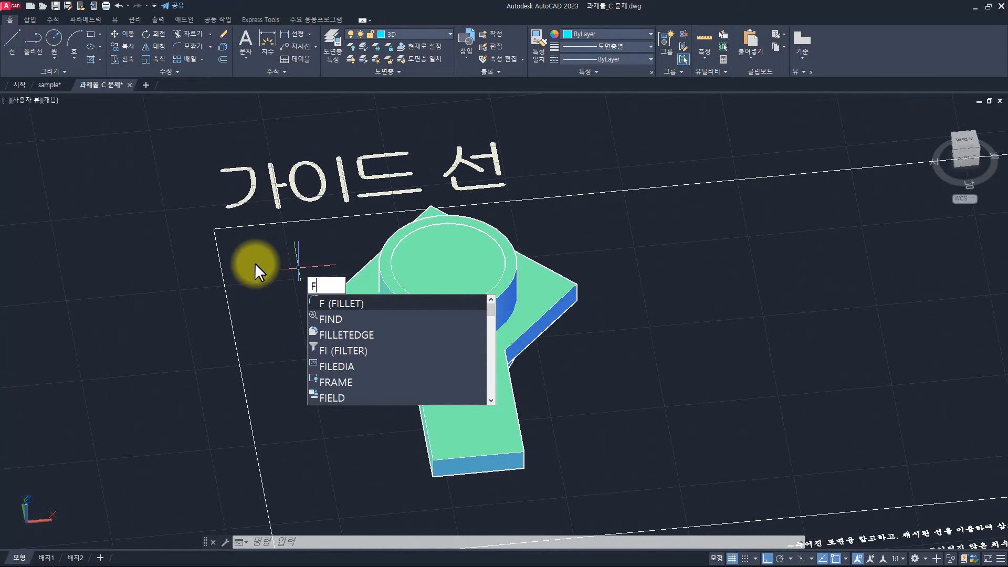
key(space)
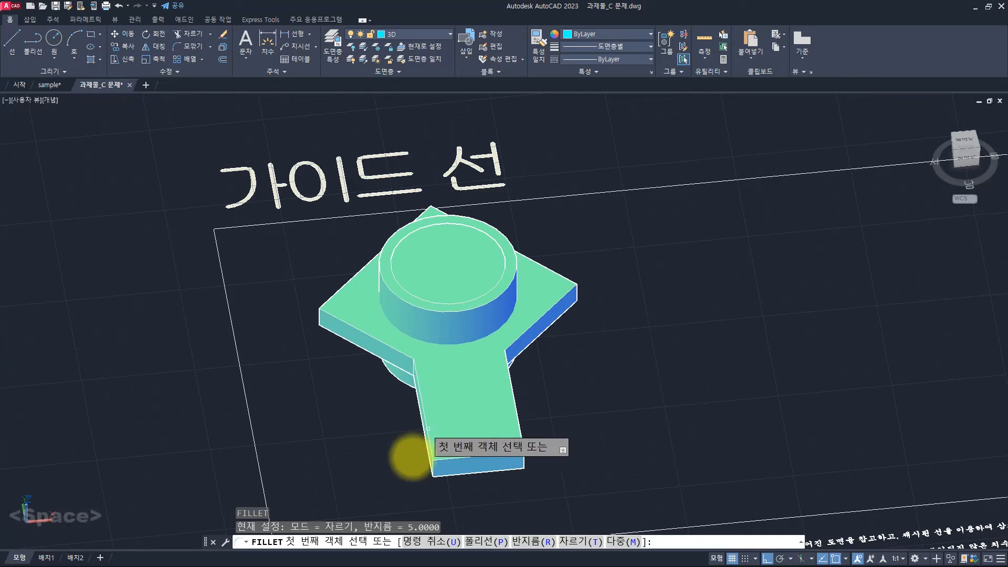
mouse_move(490, 467)
middle_down()
mouse_move(541, 393)
mouse_move(514, 403)
mouse_move(460, 387)
middle_up()
scroll(541, 393, up, 4)
click(455, 356)
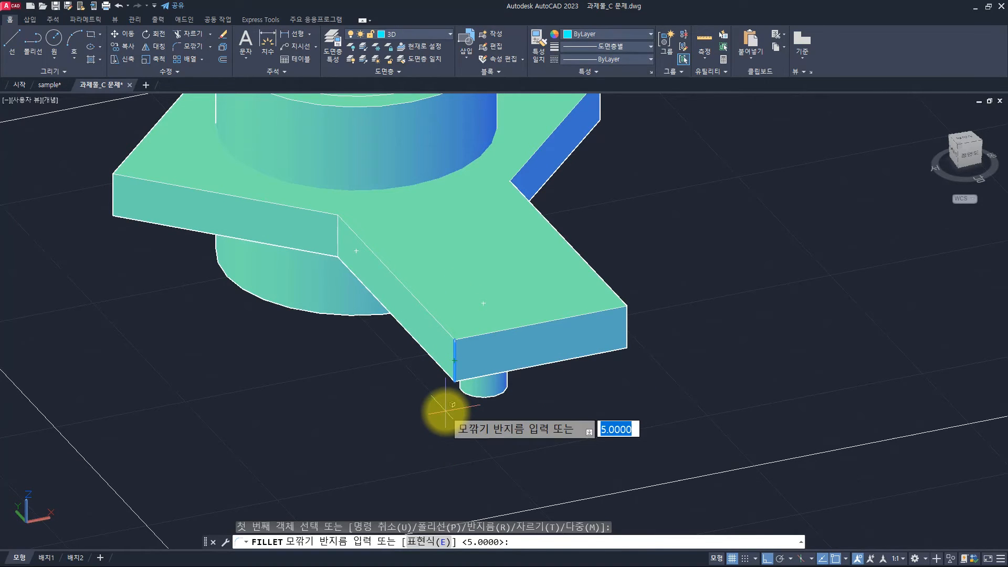
text(5)
key(space)
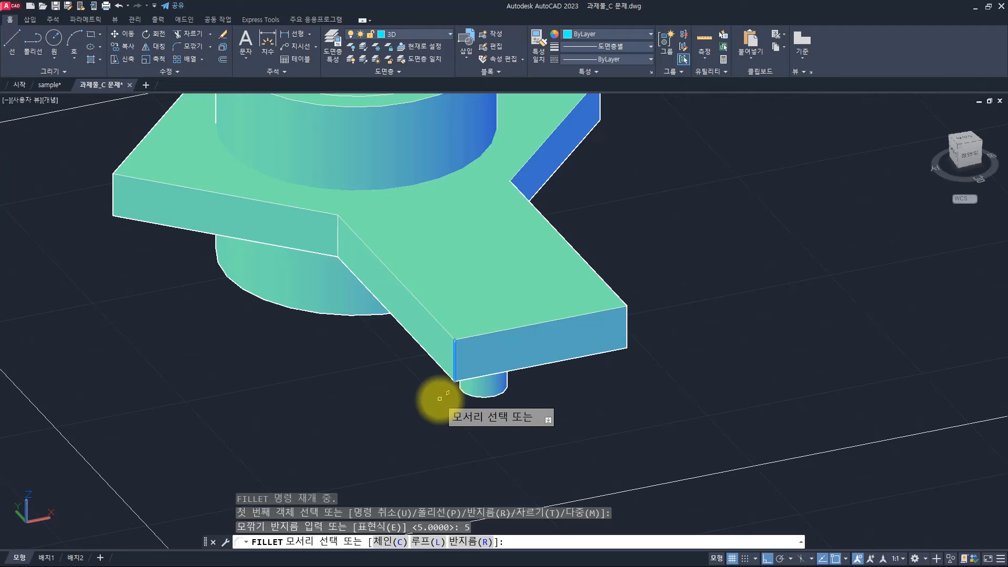
double_click(455, 348)
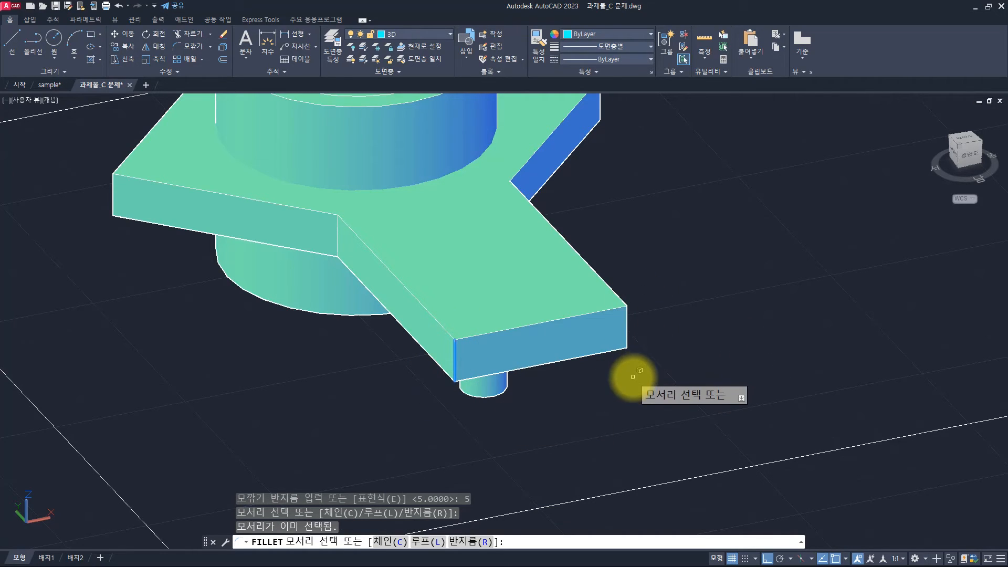
click(627, 318)
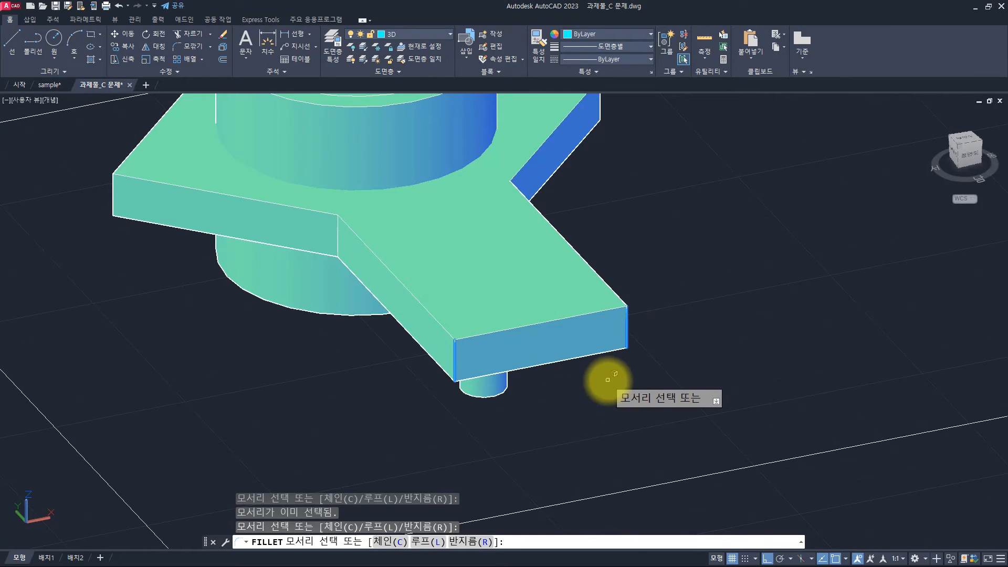
key(space)
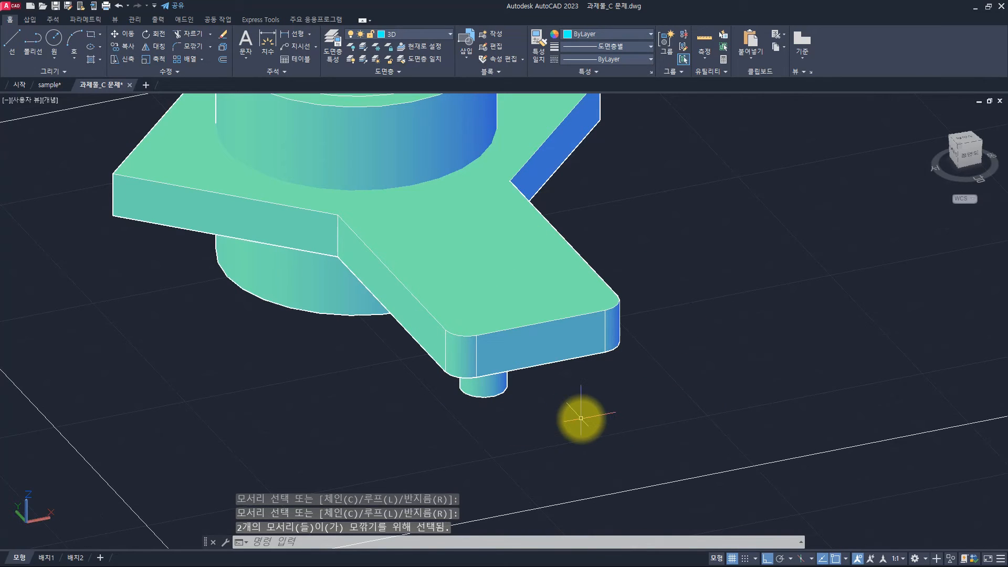
key(Escape)
key(Escape)
Step: Review the prompts of the completed fillet in the command history, and close the history
key(F2)
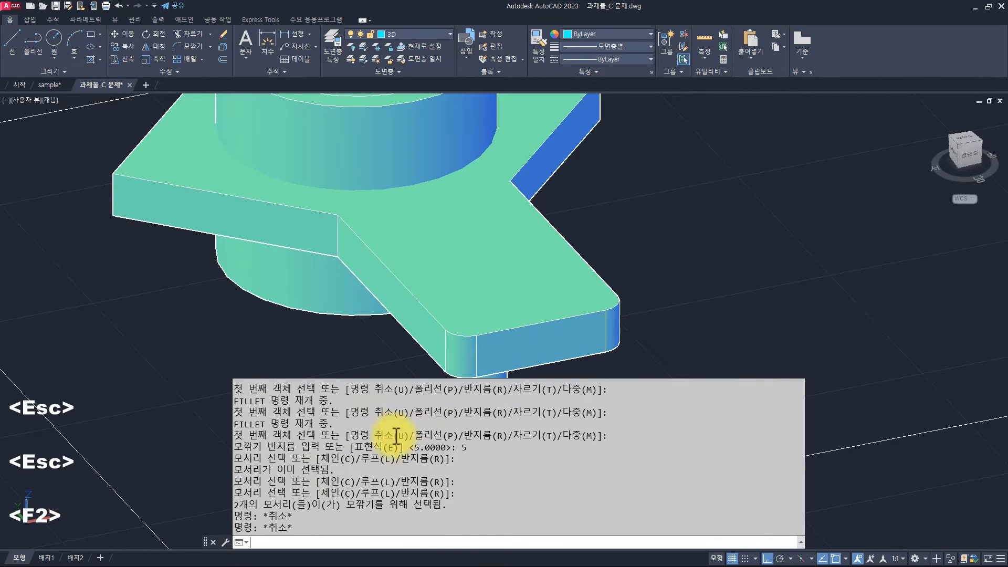
scroll(376, 446, up, 3)
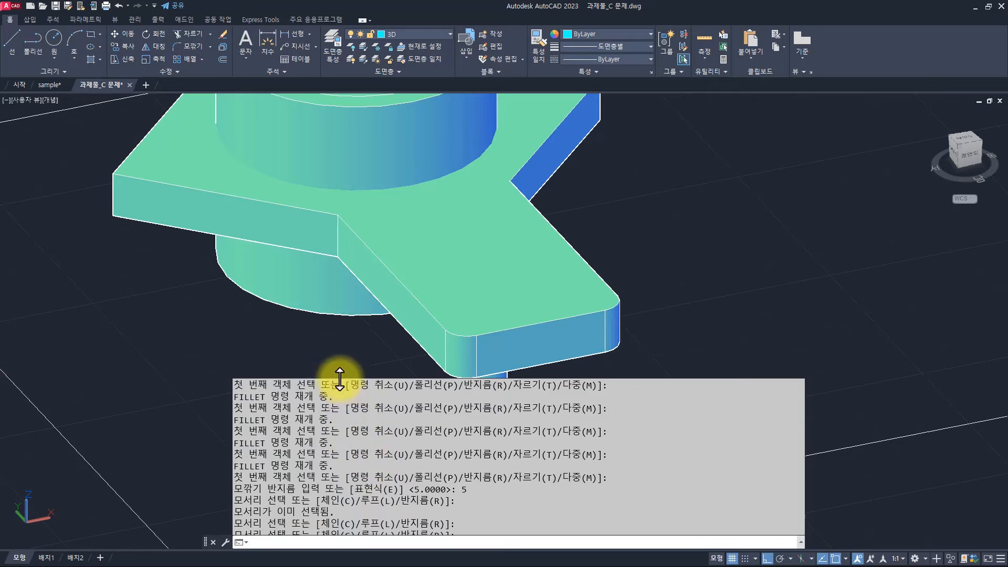
click(339, 379)
key(Escape)
key(Escape)
key(Escape)
key(Escape)
Step: Start an edge fillet with radius 15 and pick two opposite vertical outer corners of the plate around the cylinder
scroll(423, 414, down, 4)
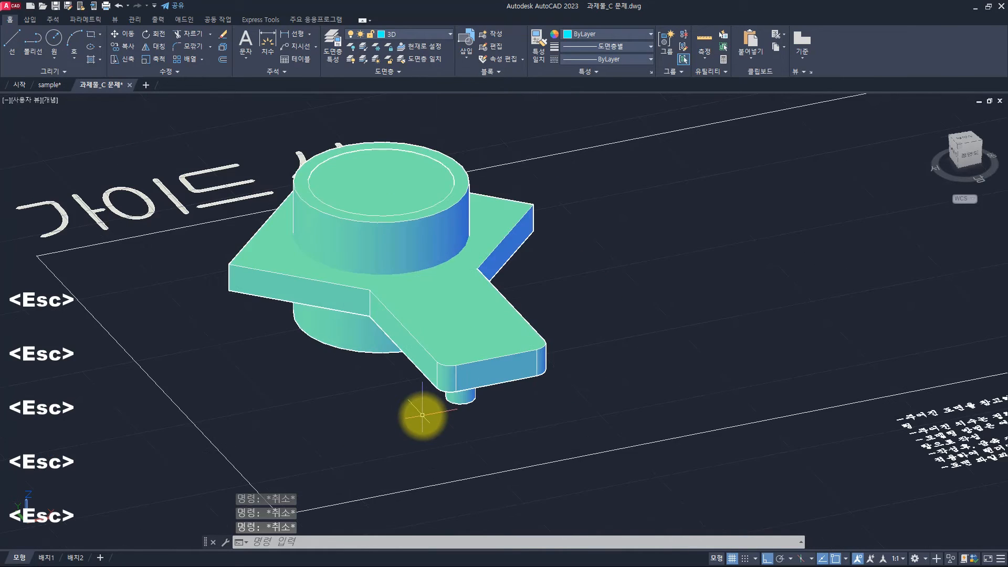
scroll(366, 375, up, 3)
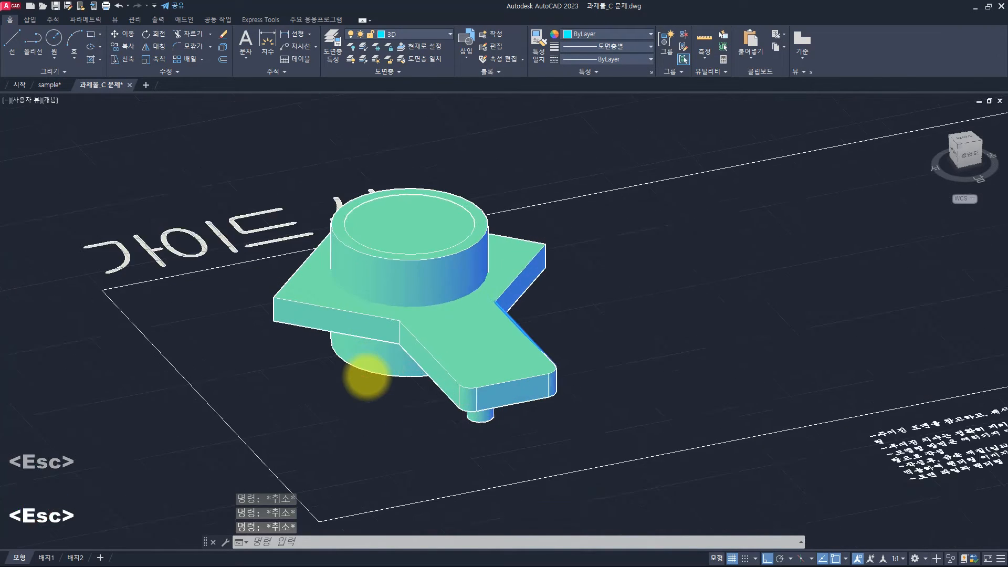
scroll(496, 367, down, 1)
key(Escape)
key(Escape)
shift+middle_drag(659, 354, 610, 307)
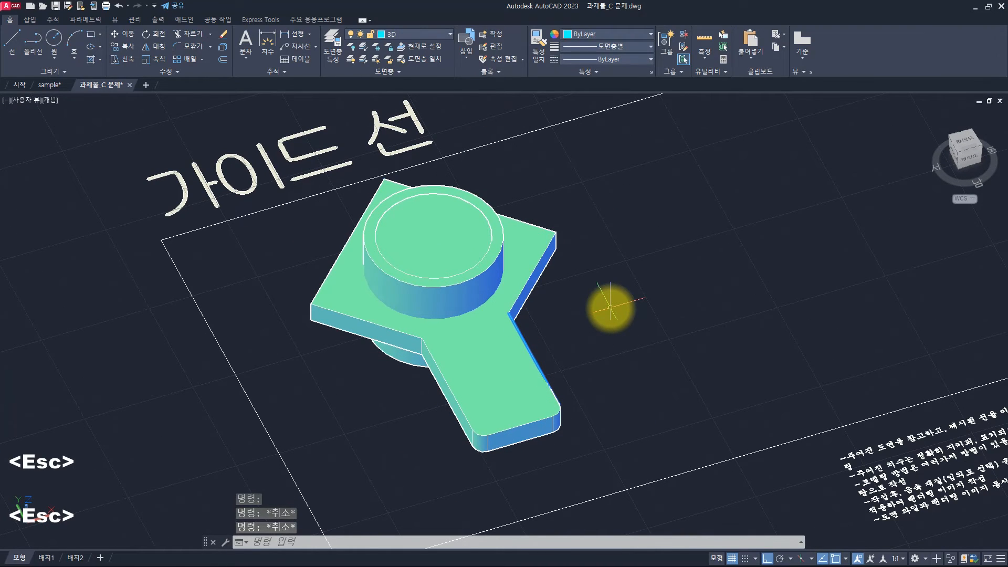
text(filleted)
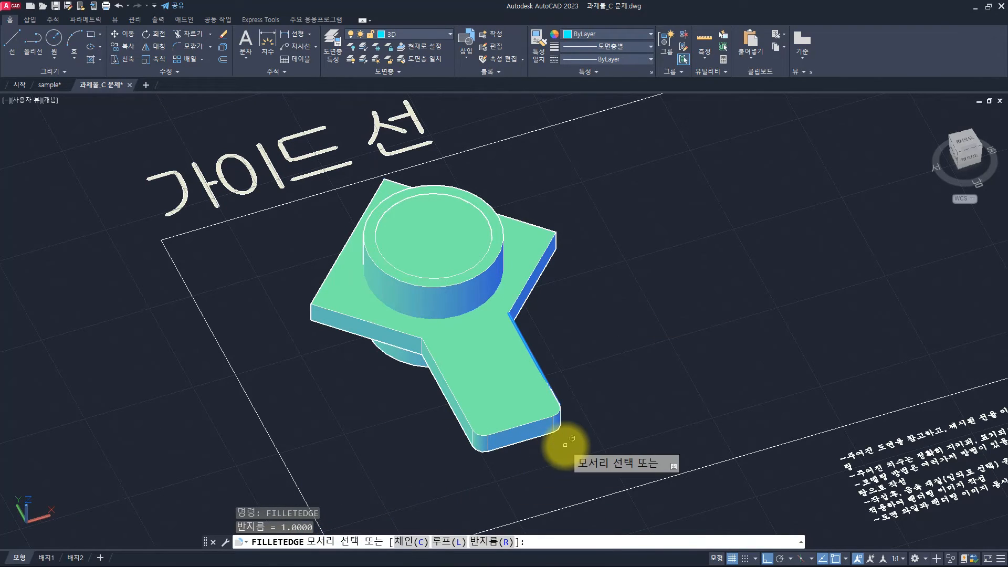
click(489, 541)
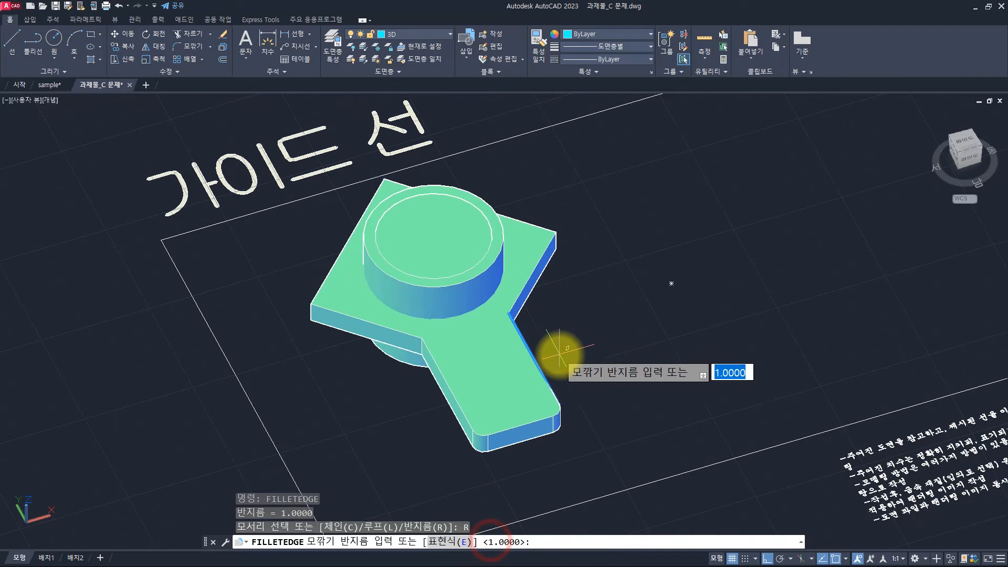
text(15)
key(space)
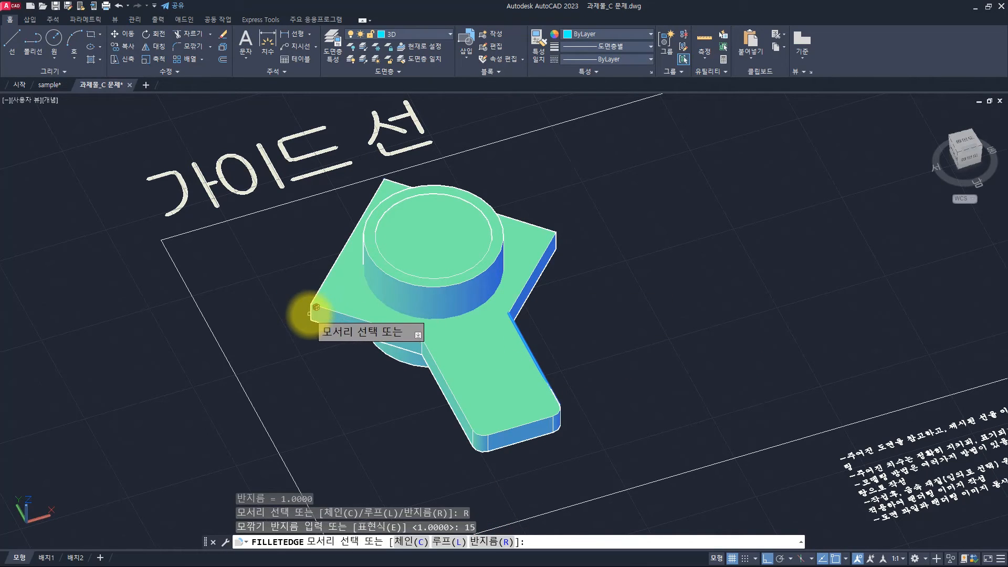
click(312, 313)
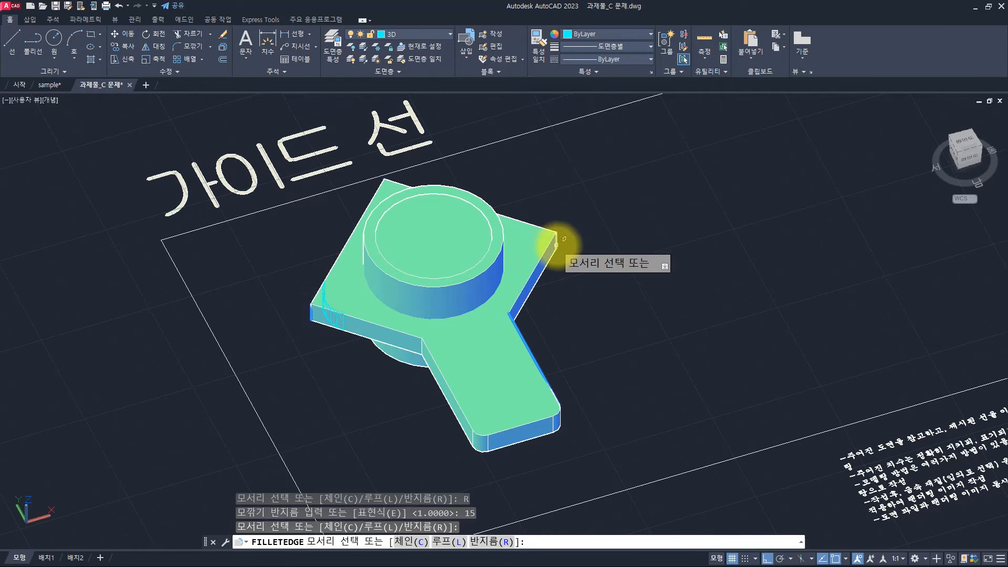
click(556, 245)
Step: Add the plate's remaining outer corner and both inner corners where the arm begins, and apply the radius 15 edge fillet
mouse_move(416, 270)
shift+middle_down()
mouse_move(417, 259)
mouse_move(427, 270)
shift+middle_up()
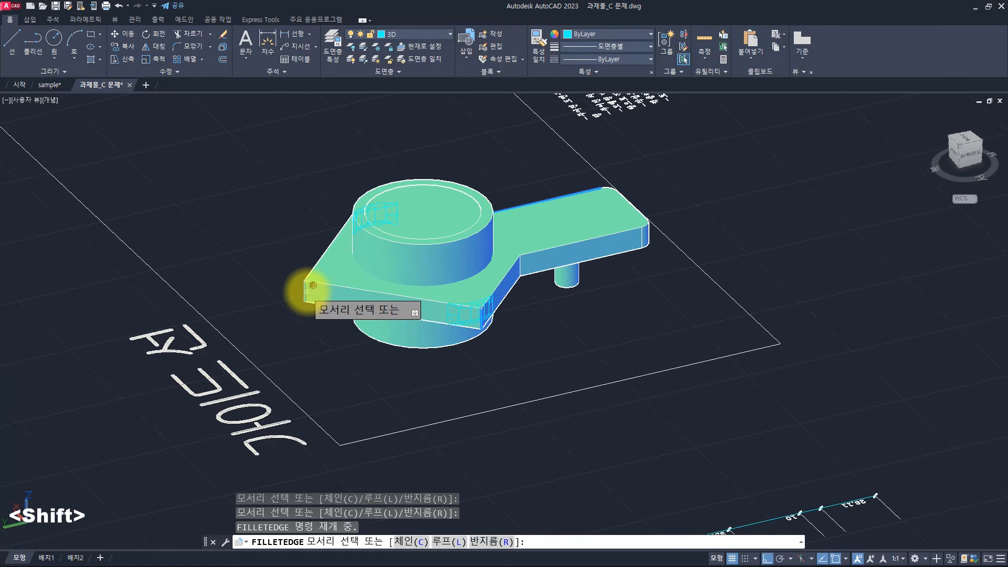
click(308, 290)
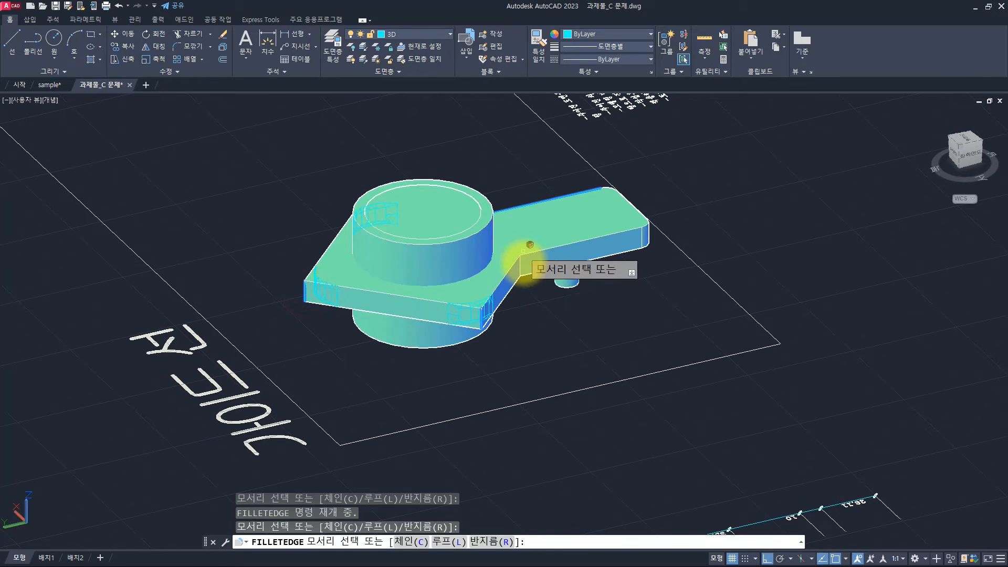
shift+middle_drag(659, 241, 581, 423)
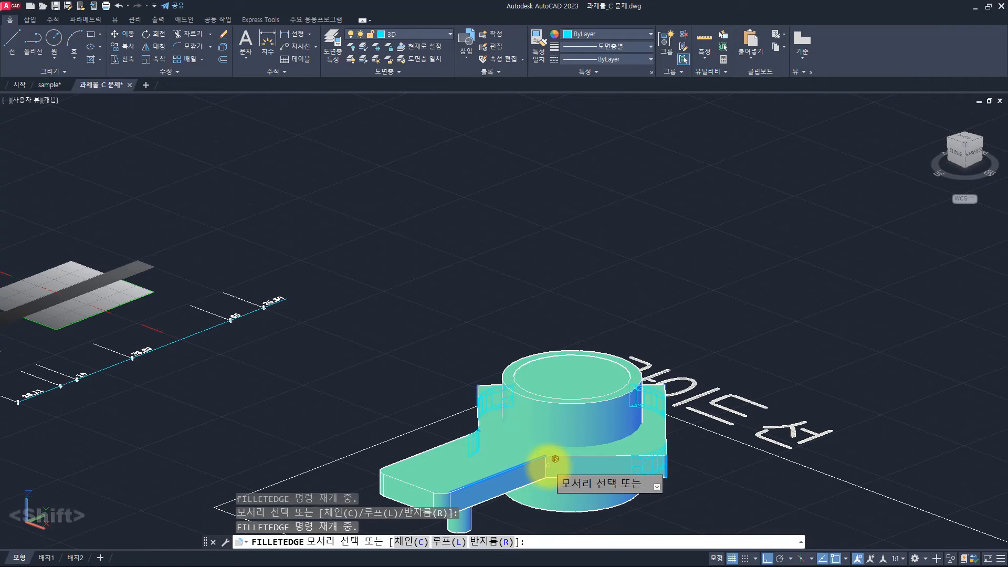
shift+middle_drag(597, 438, 517, 336)
middle_drag(625, 393, 528, 278)
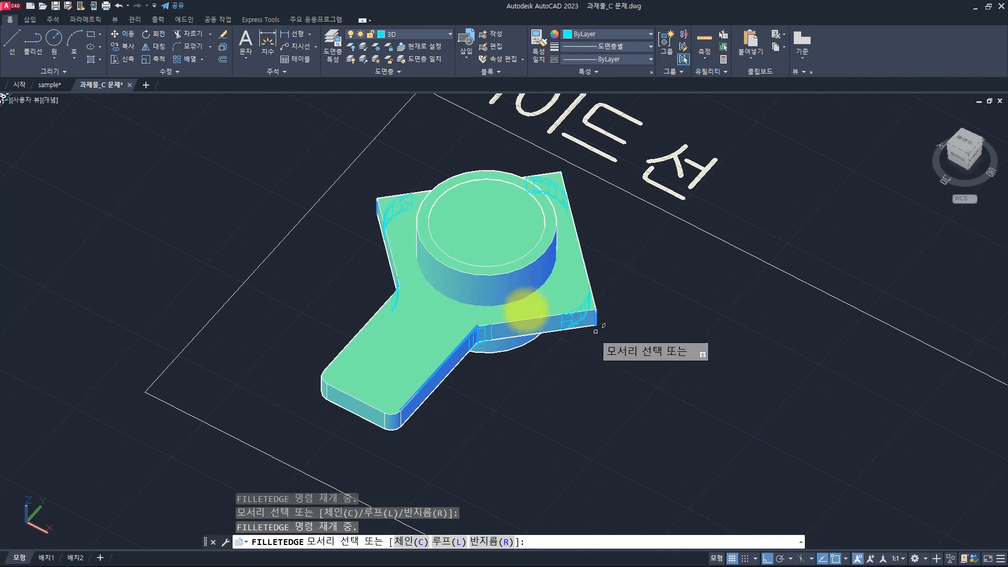
scroll(482, 335, up, 3)
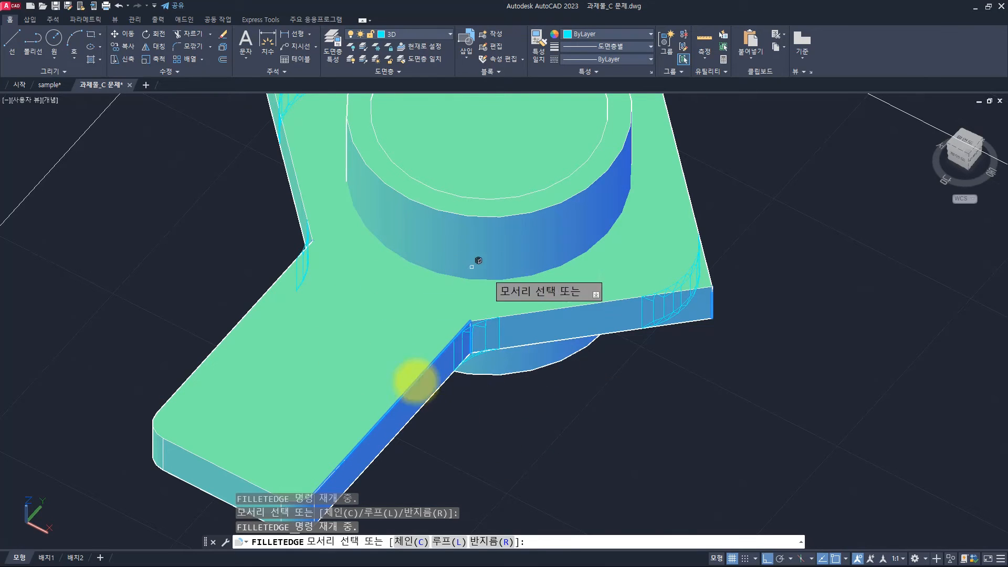
scroll(586, 399, down, 2)
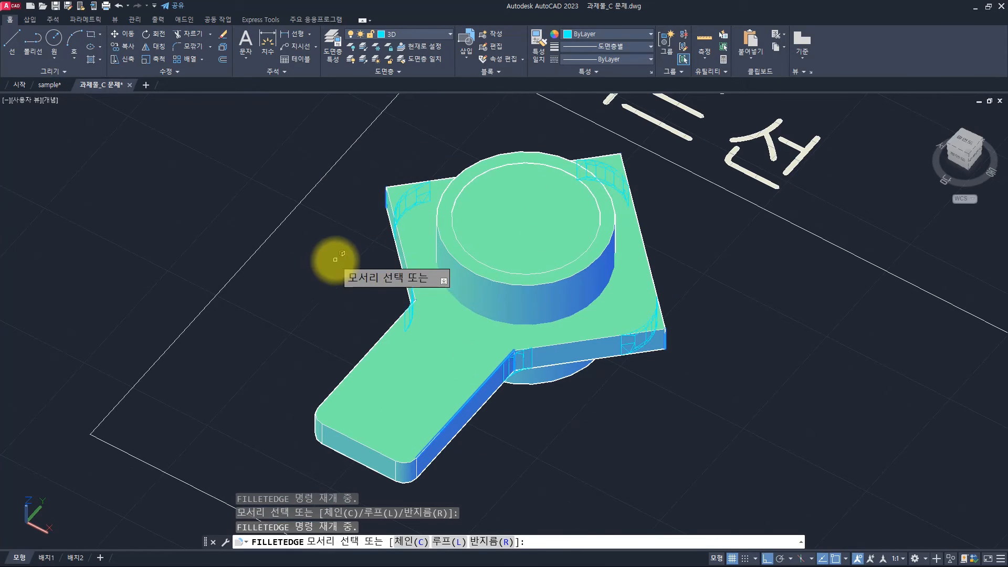
key(space)
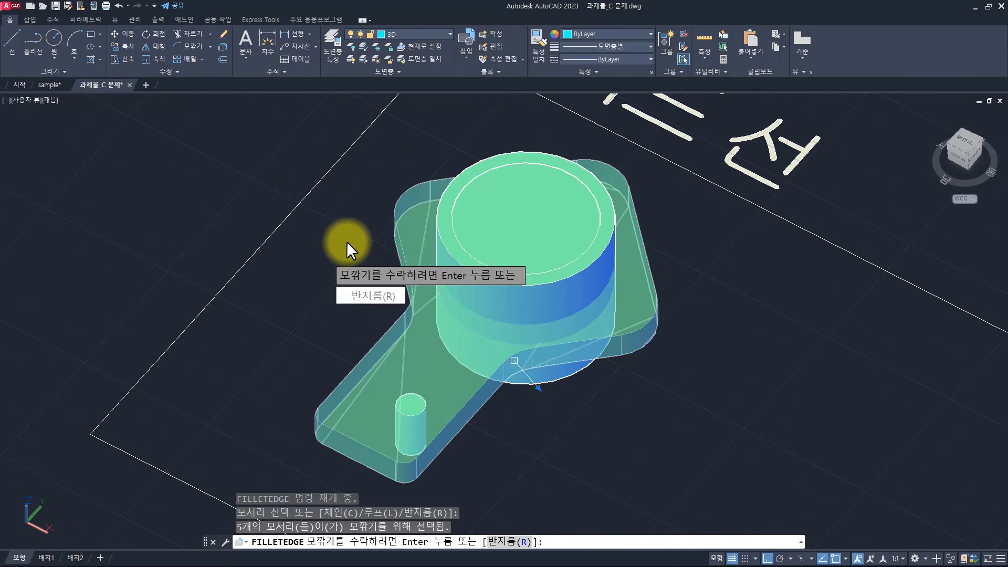
key(space)
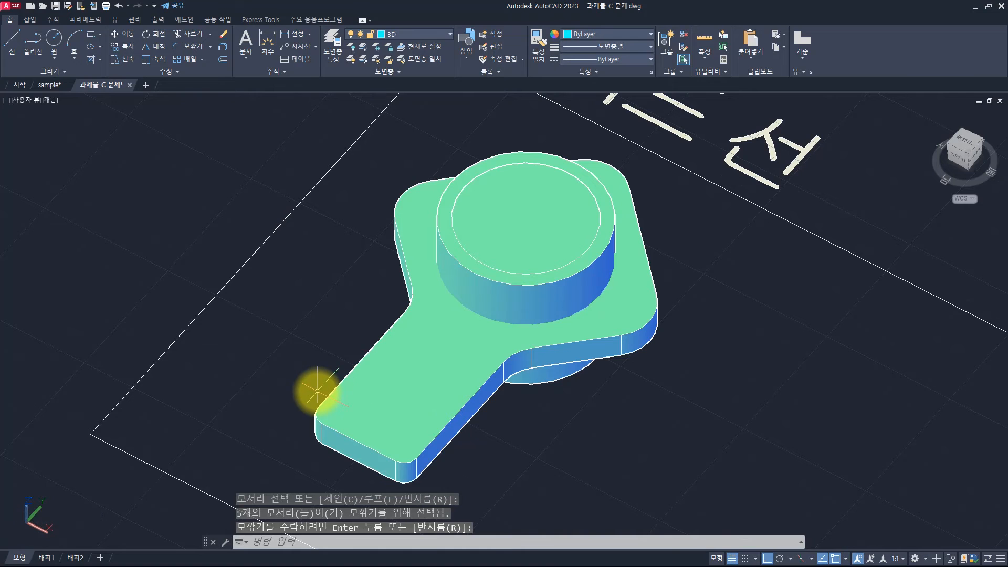
Step: Compare the filleted model with the reference rendering 과제물_C 참고.jpeg, enlarging the image to study the hollow cylinder
shift+middle_drag(317, 390, 692, 251)
middle_drag(692, 252, 625, 299)
key(Escape)
middle_drag(527, 350, 590, 295)
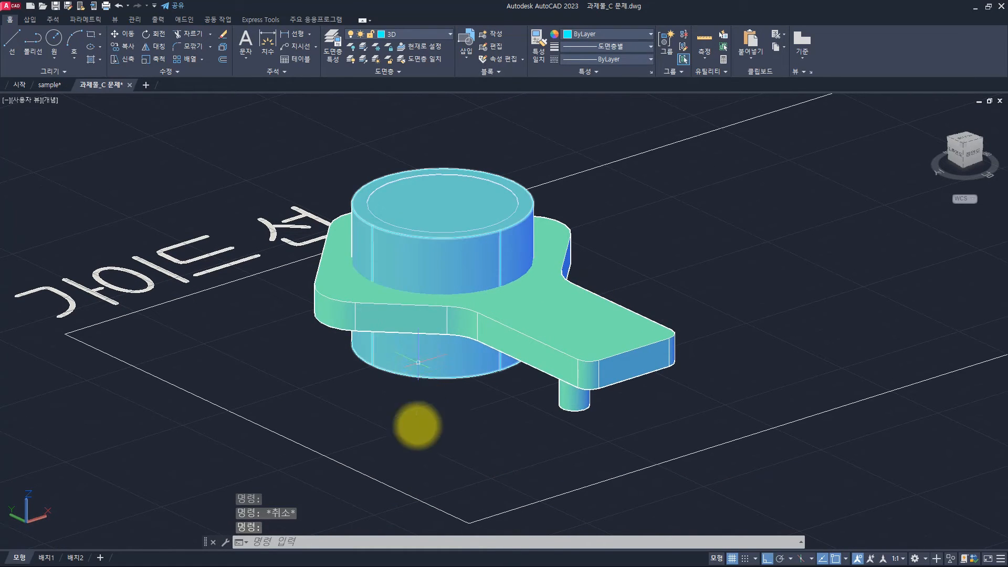
key(Escape)
key(Escape)
key(Escape)
key(alt+Tab)
key(alt+Tab)
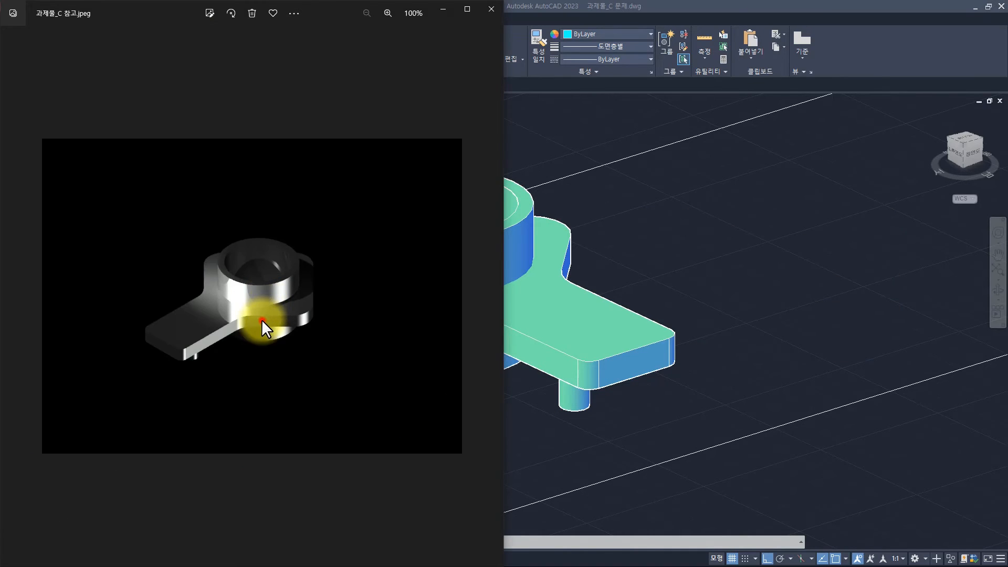
scroll(262, 319, up, 5)
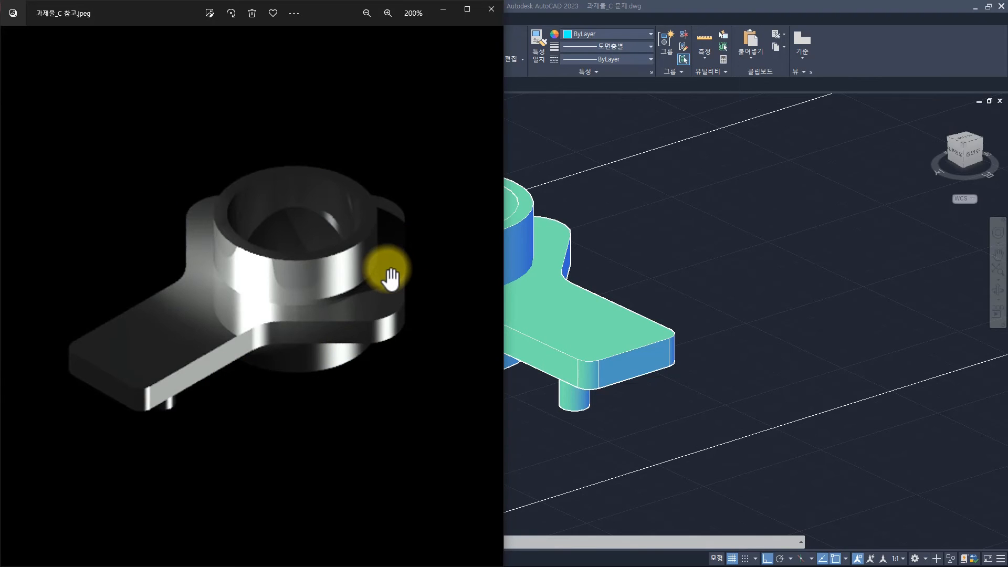
Step: Switch back to AutoCAD and check the outer cylinder, the plate and the inner cylinder by selecting them
click(624, 223)
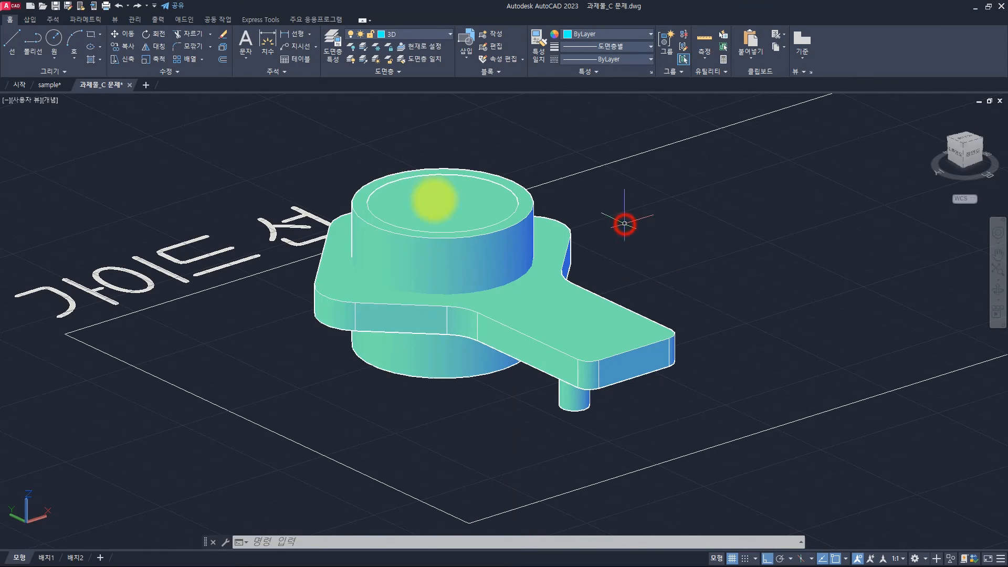
key(Escape)
key(Escape)
key(Escape)
key(Escape)
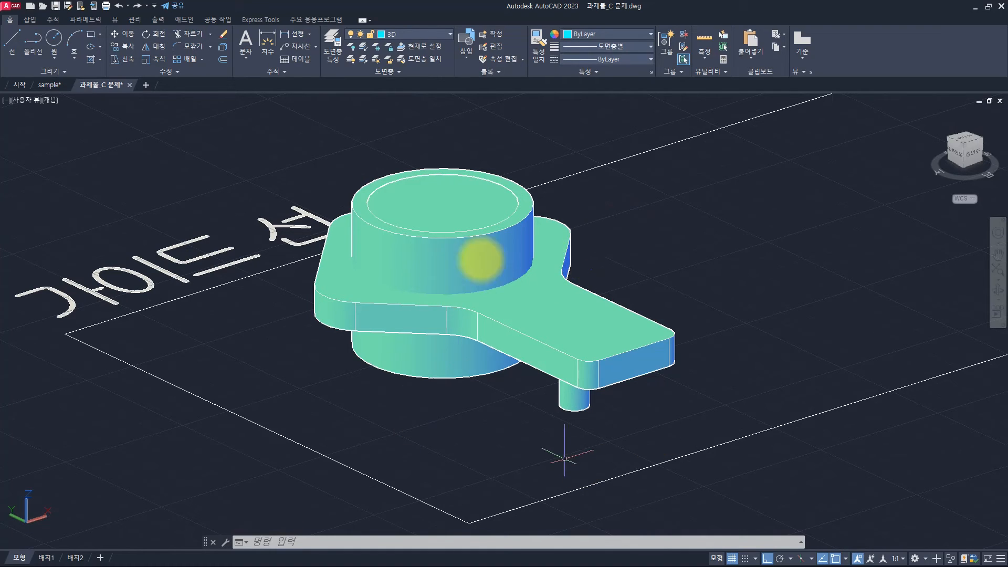
key(Escape)
key(Escape)
key(Escape)
click(524, 223)
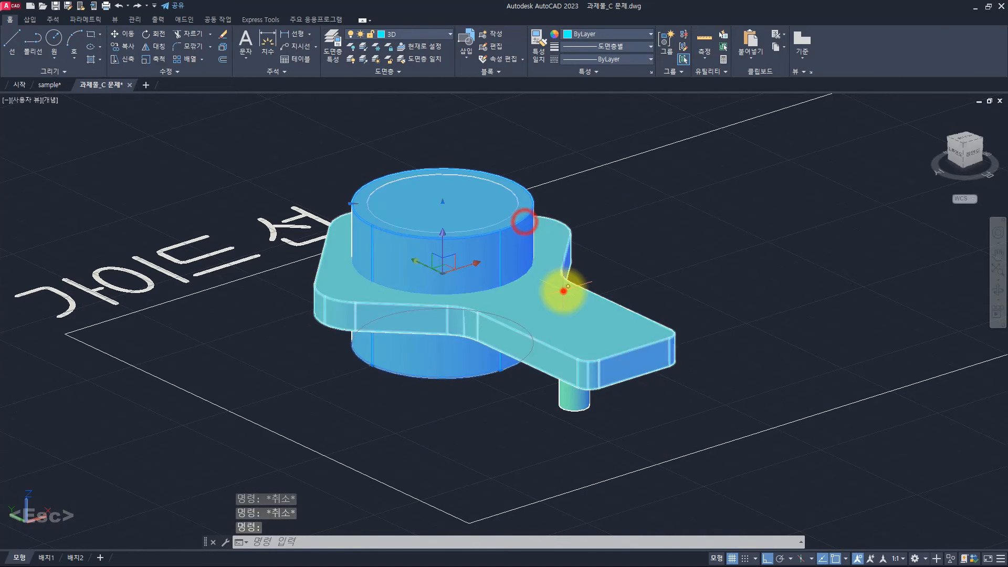
click(563, 291)
key(Escape)
click(516, 199)
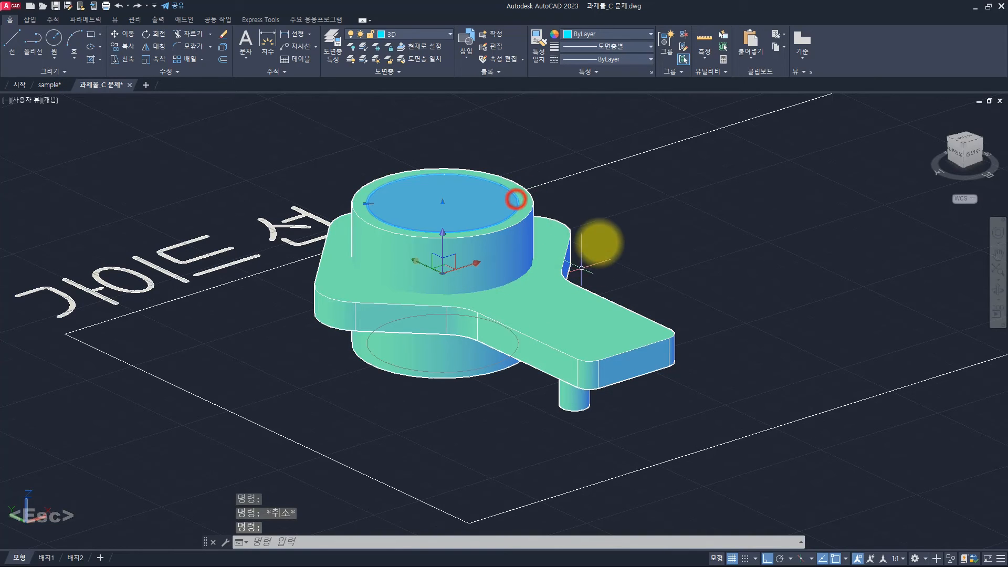
key(Escape)
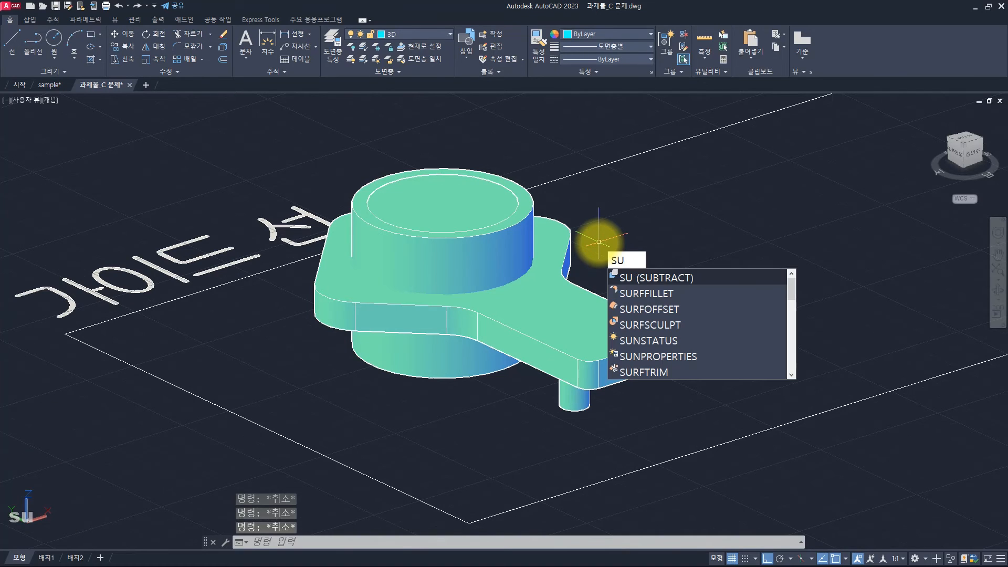
Step: Subtract the inner cylinder from the plate and the outer cylinder to hollow out the part
key(space)
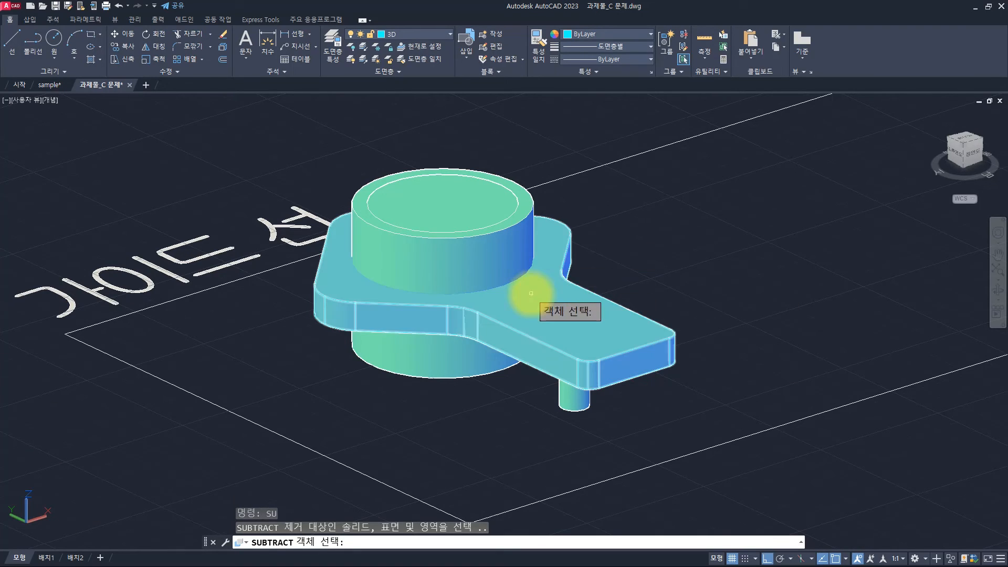
click(583, 213)
click(543, 221)
click(529, 206)
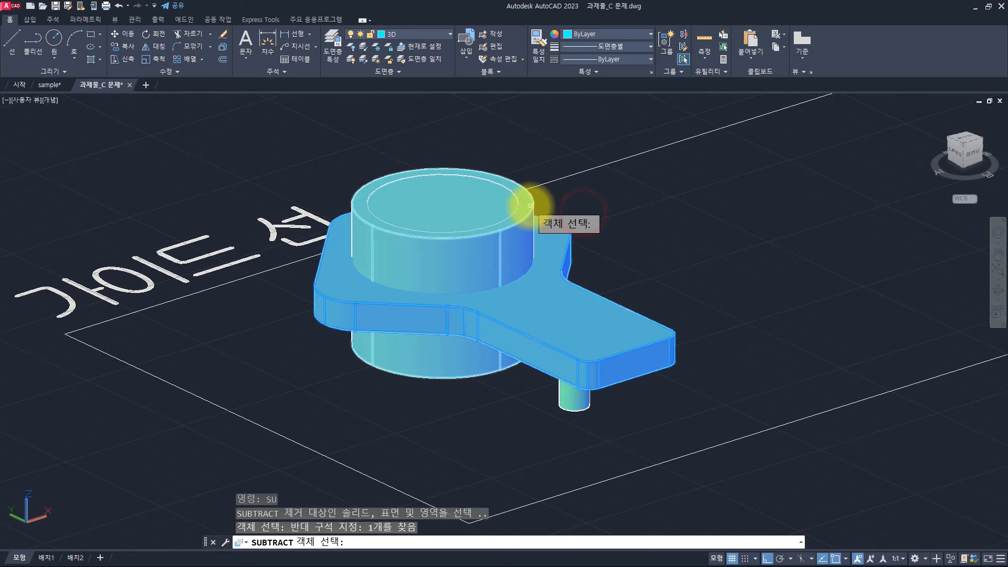
key(space)
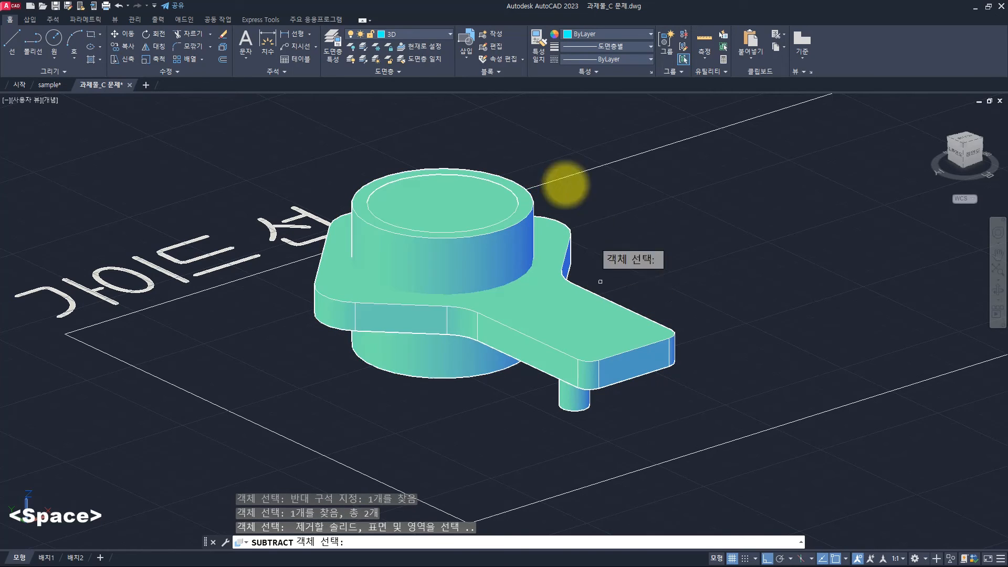
click(508, 190)
key(space)
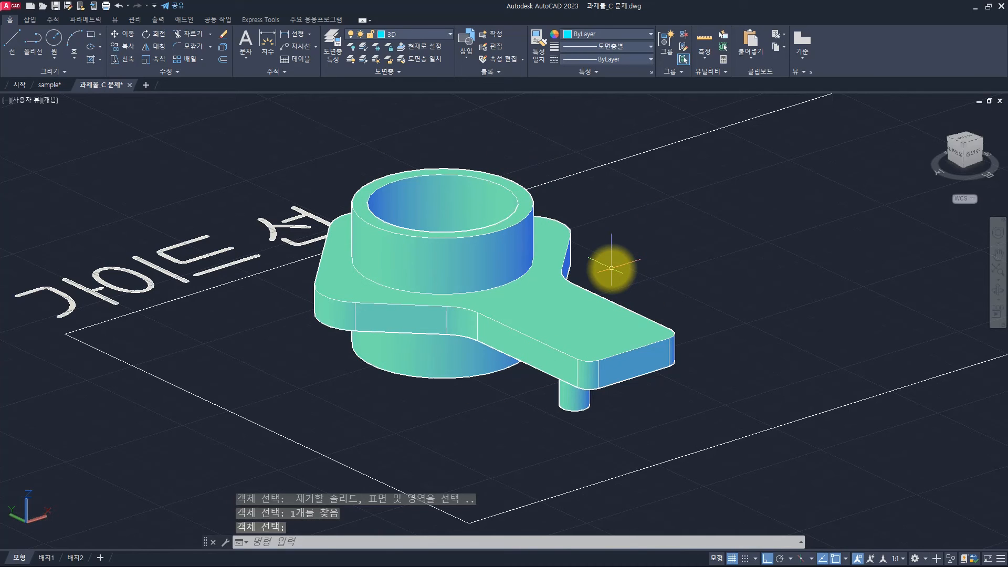
Step: Select the hollowed body at the plate and cylinder to check whether they form a single solid
key(Escape)
click(618, 208)
click(538, 314)
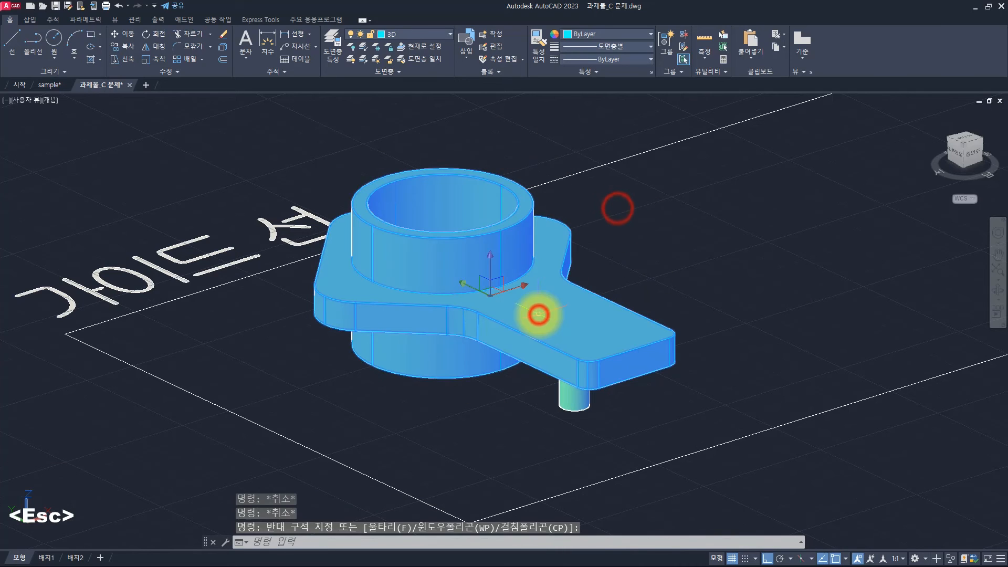
key(Escape)
click(531, 233)
click(582, 329)
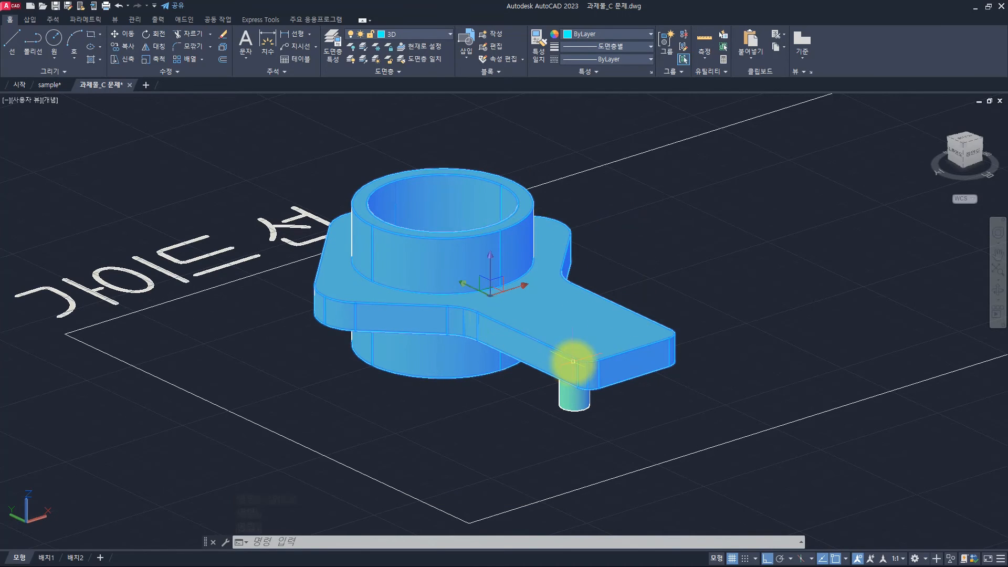
key(Escape)
Step: Unite the small pin beneath the arm with the hollowed plate and cylinder body
click(569, 404)
click(533, 292)
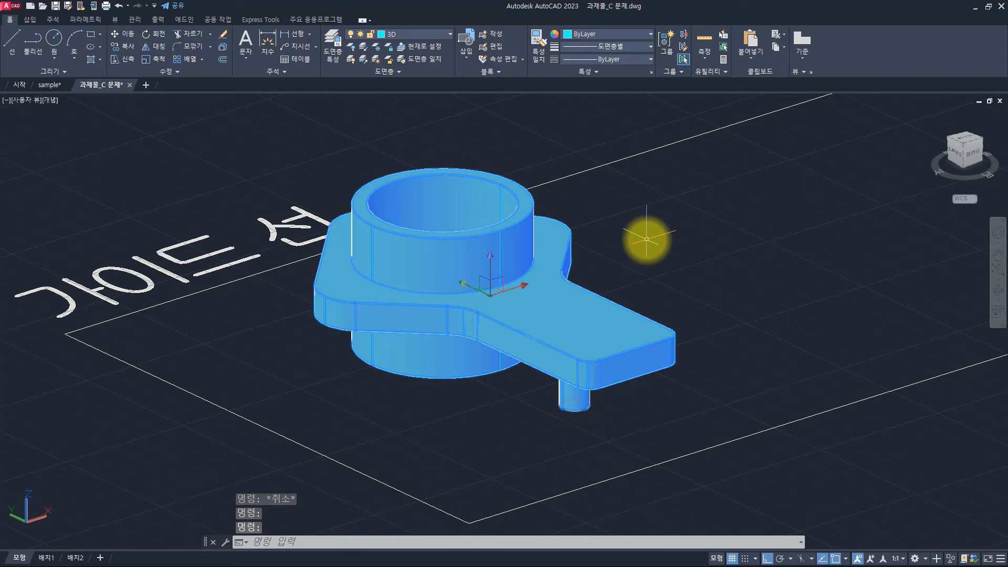
text(uni)
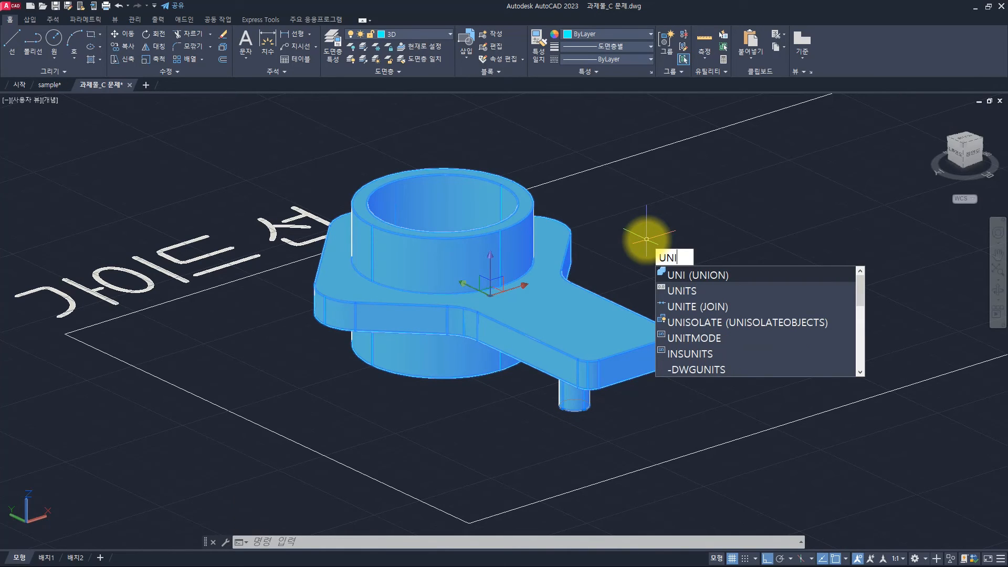
key(space)
key(Escape)
key(space)
click(631, 216)
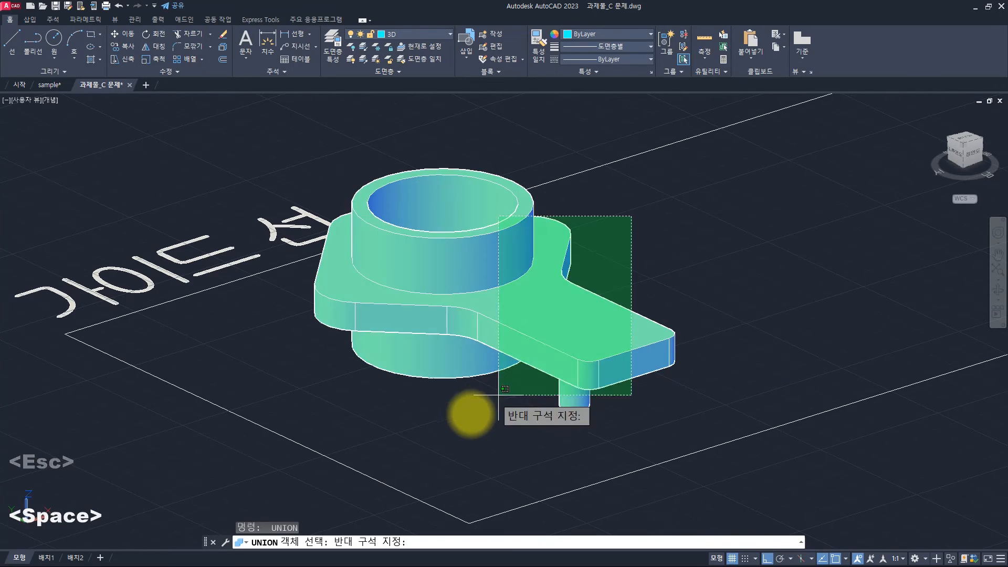
click(469, 414)
key(space)
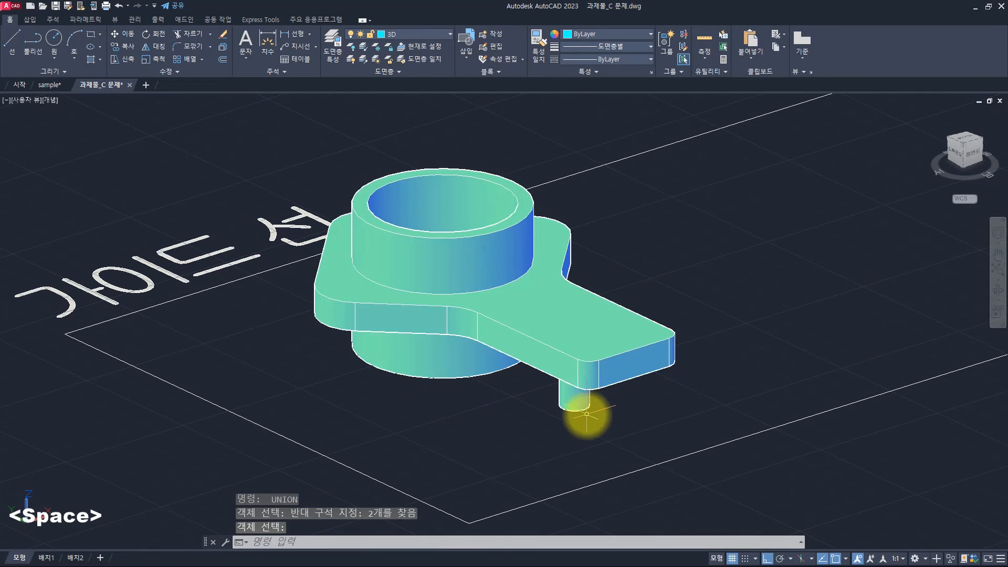
Step: Select the united part from several viewing angles to check whether the pin, arm and cylinder are one solid
click(589, 388)
shift+middle_drag(670, 314, 533, 322)
shift+middle_drag(651, 361, 555, 286)
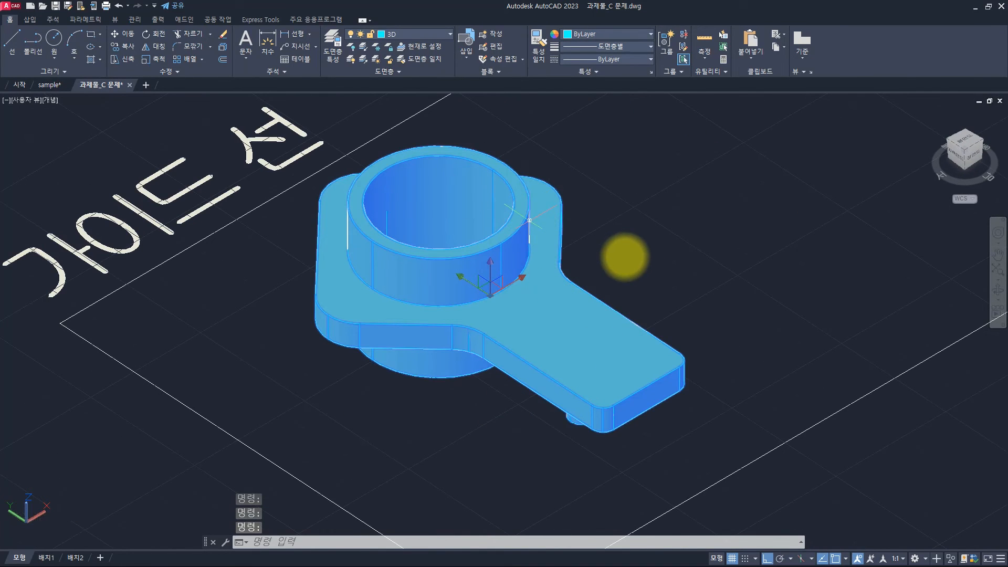
key(Escape)
key(Escape)
key(Escape)
shift+middle_drag(686, 268, 598, 415)
click(592, 434)
click(496, 317)
click(504, 420)
click(412, 313)
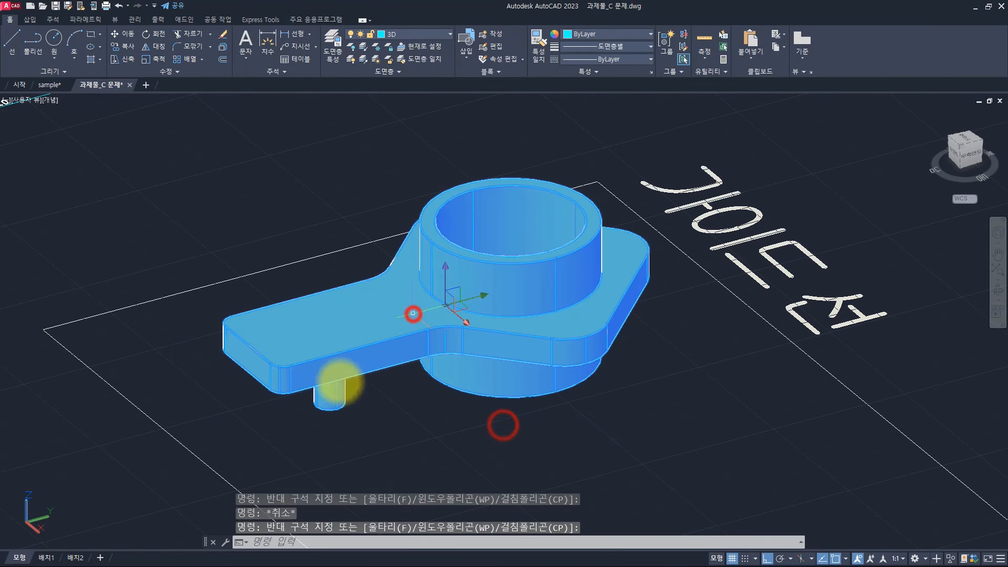
Step: Place a point light on the ground plane outside the guide frame beside the part, keeping its default options
key(Escape)
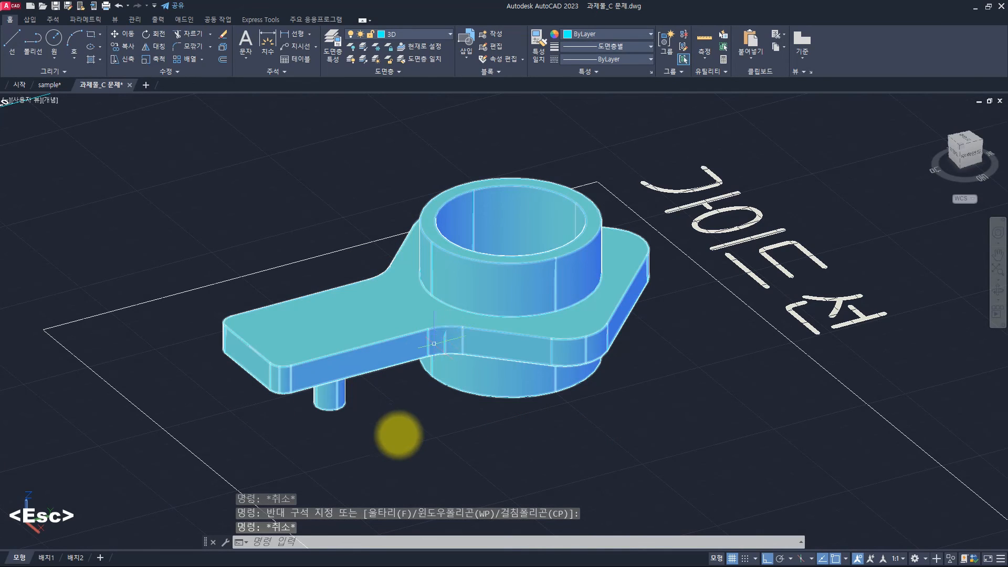
key(Escape)
key(Escape)
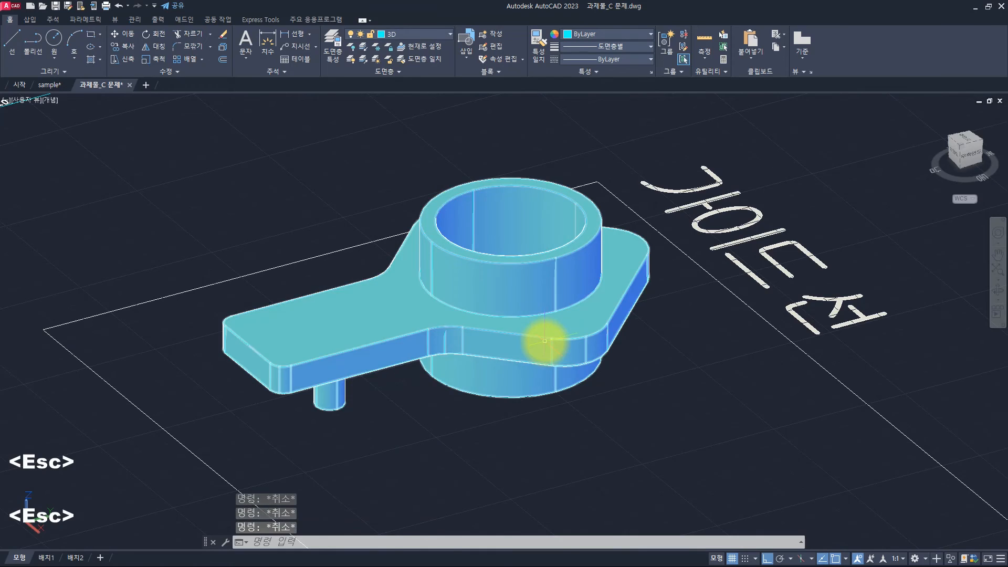
scroll(541, 340, down, 3)
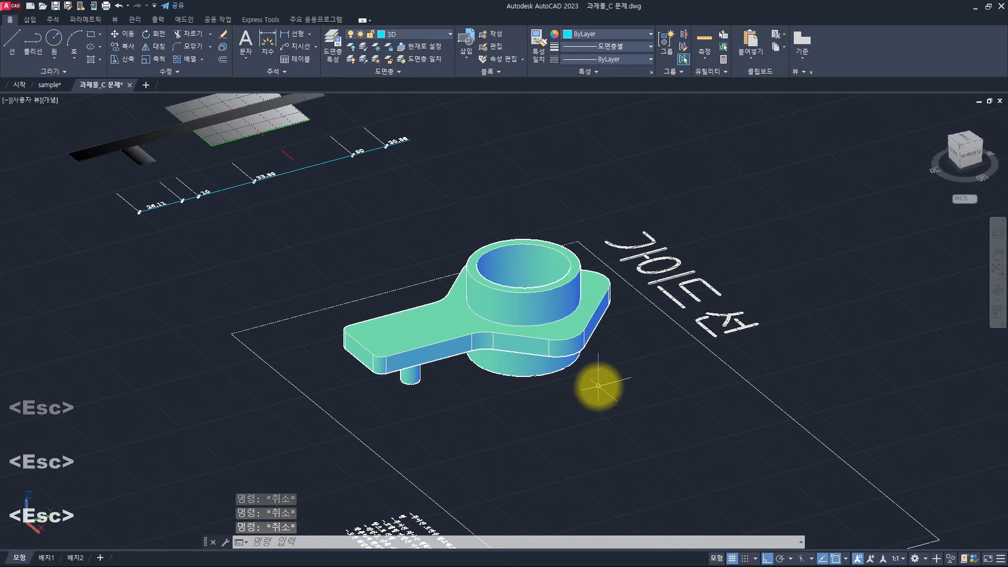
text(lig)
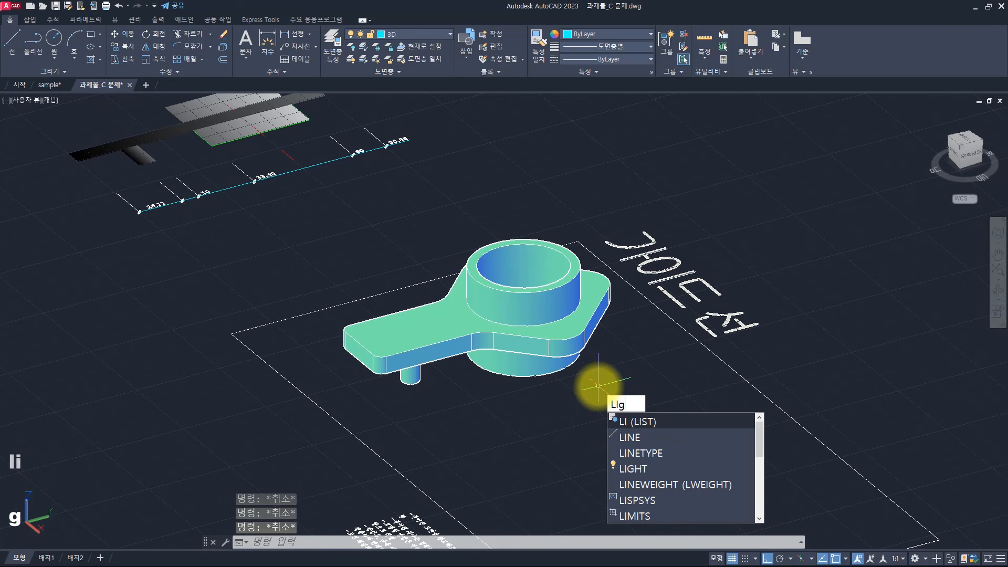
text(h)
key(Return)
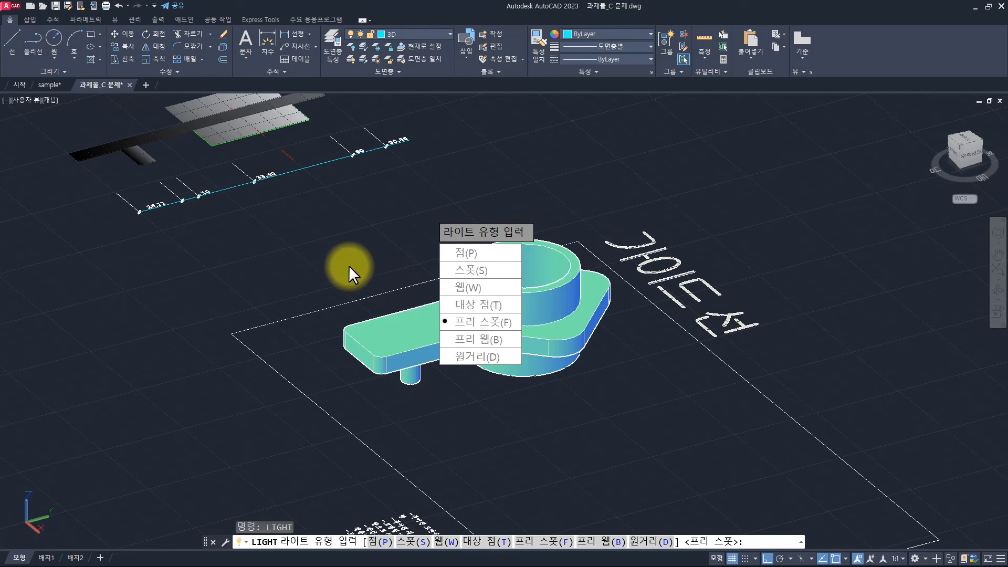
click(460, 251)
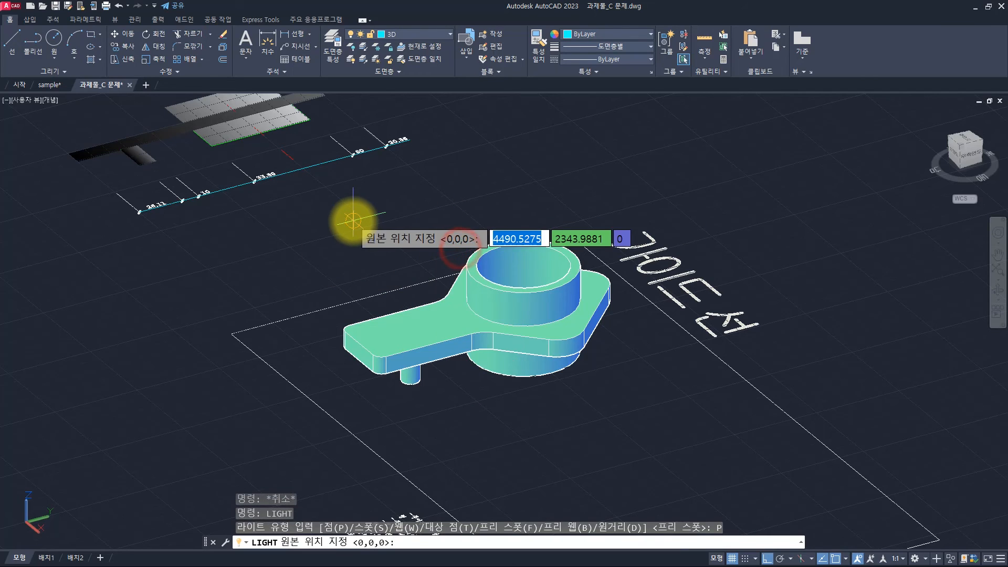
click(315, 252)
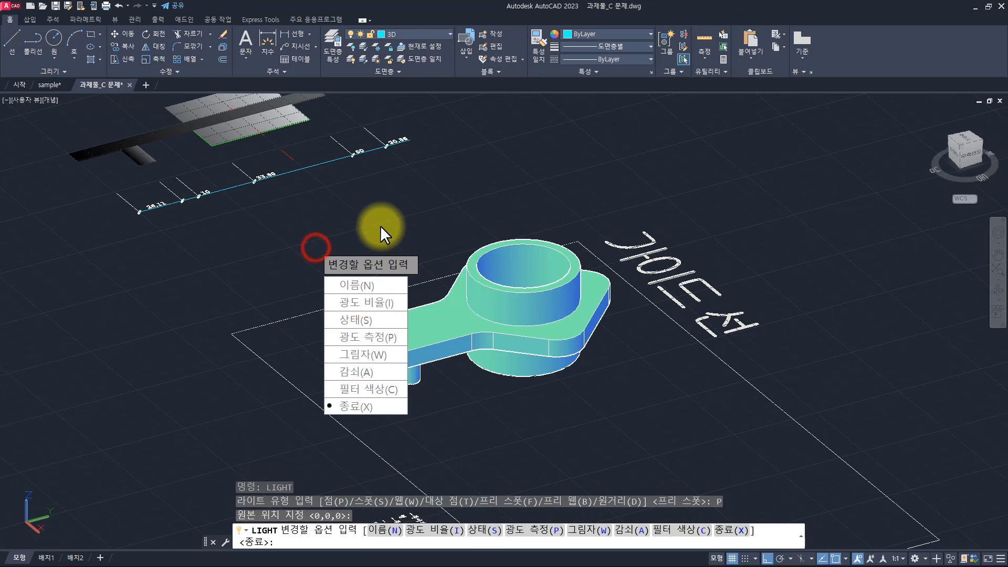
key(space)
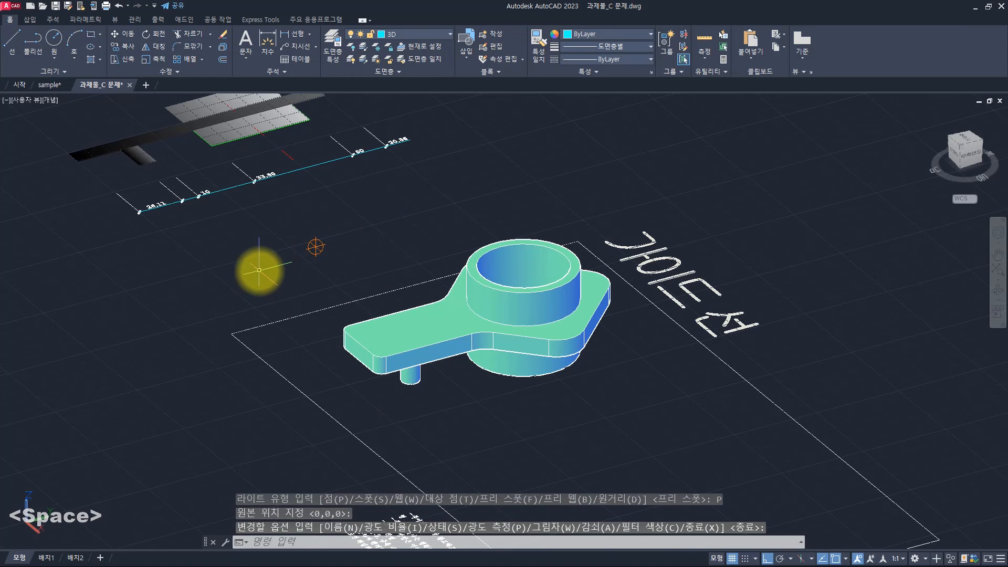
Step: Raise the point light along the Z axis so it sits high above the drawing and the part
key(Escape)
key(Escape)
key(Escape)
key(Escape)
middle_drag(286, 273, 399, 287)
key(Escape)
key(Escape)
click(446, 296)
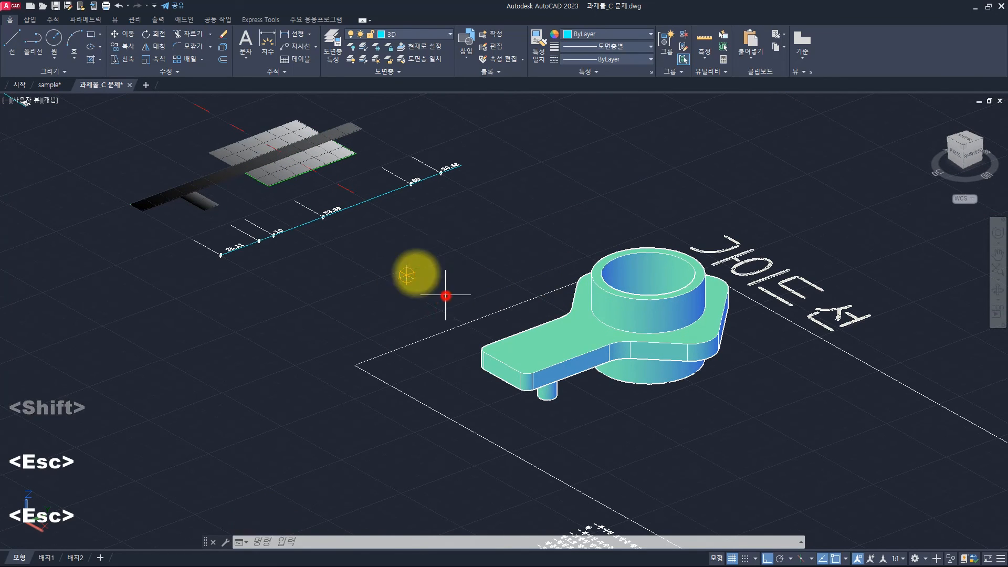
click(386, 254)
scroll(448, 257, down, 2)
click(421, 241)
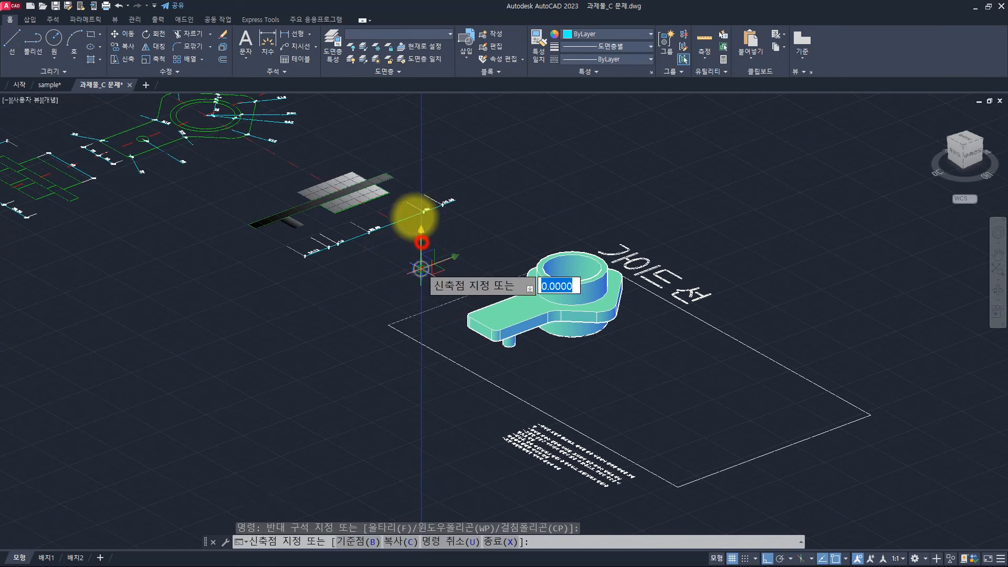
scroll(427, 205, down, 3)
key(Escape)
Step: Apply the library metal material 강철 - 연마 to the united part and close the material browser
scroll(464, 405, up, 5)
shift+middle_drag(539, 276, 534, 295)
middle_drag(498, 372, 517, 232)
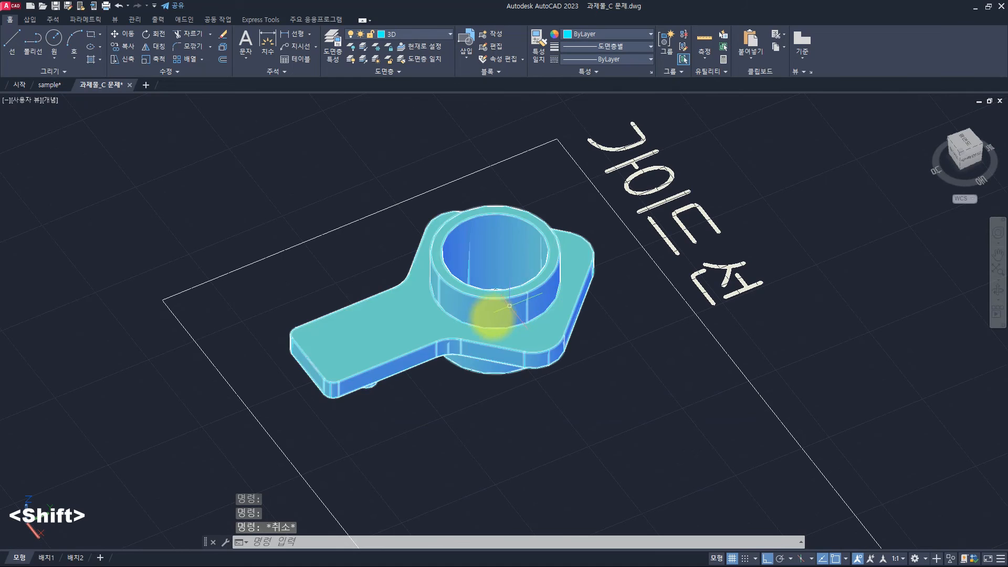
shift+middle_drag(492, 317, 489, 335)
key(Escape)
key(Escape)
shift+middle_drag(344, 281, 332, 276)
text(mat)
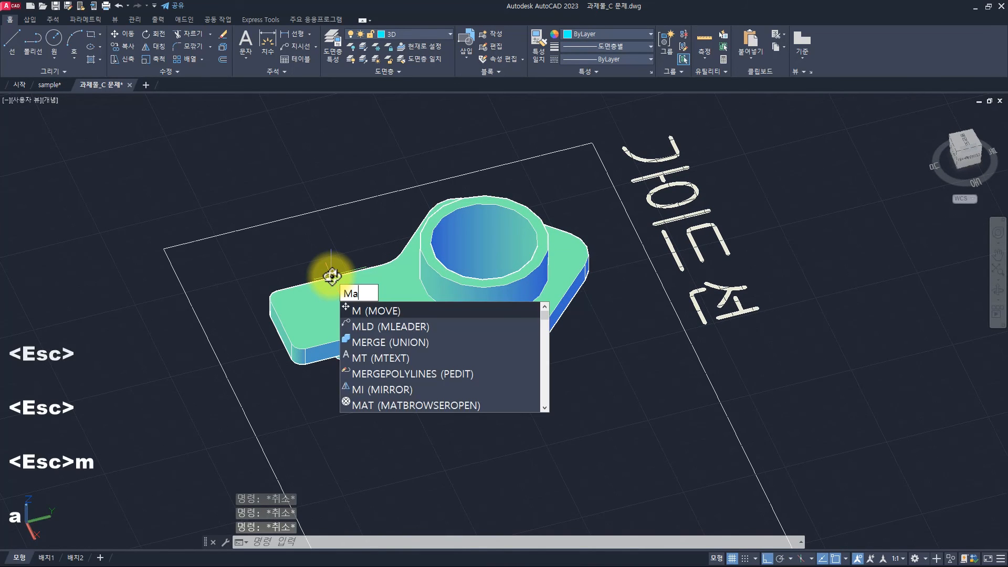
key(space)
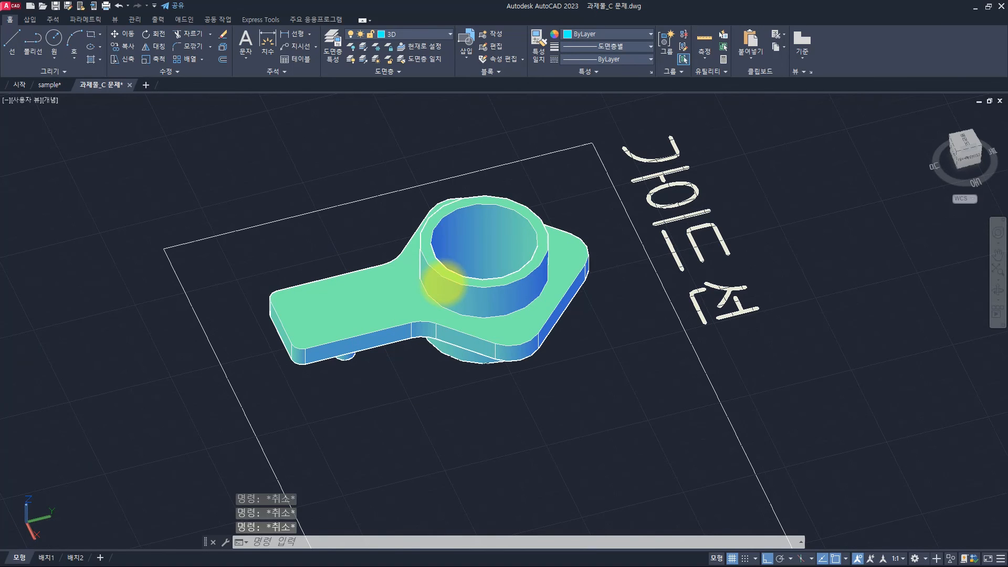
middle_drag(658, 274, 806, 266)
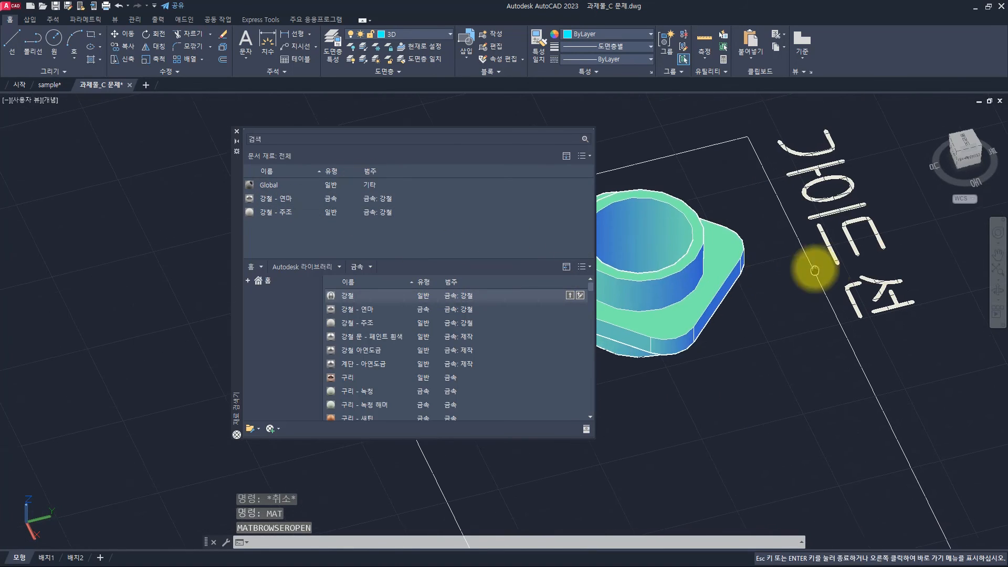
drag(239, 317, 73, 335)
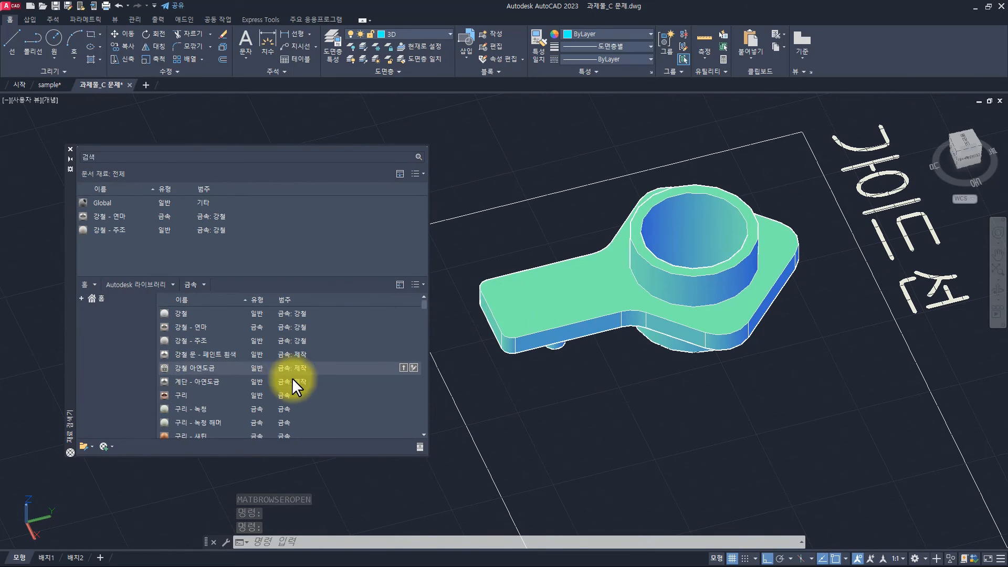
drag(184, 329, 599, 269)
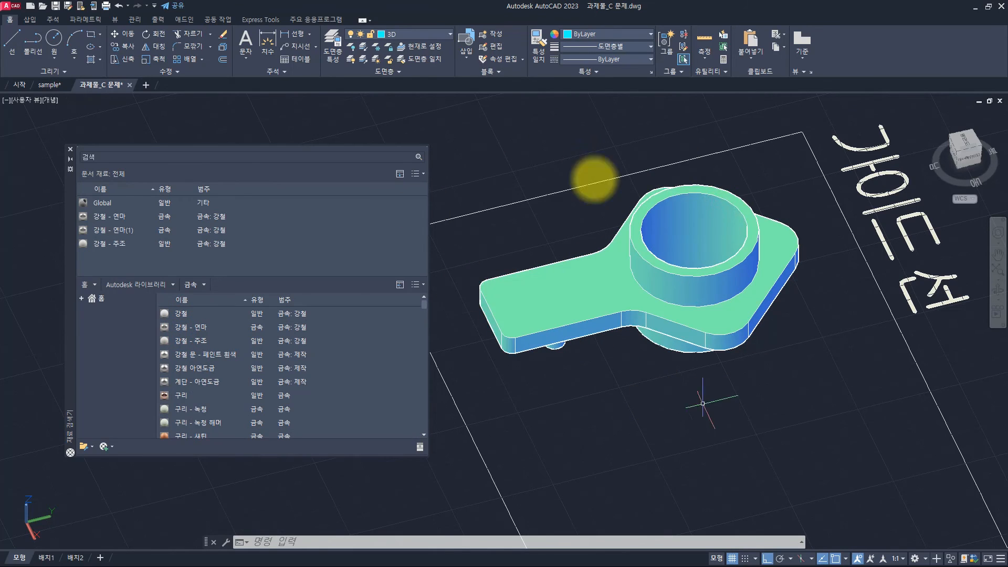
click(70, 149)
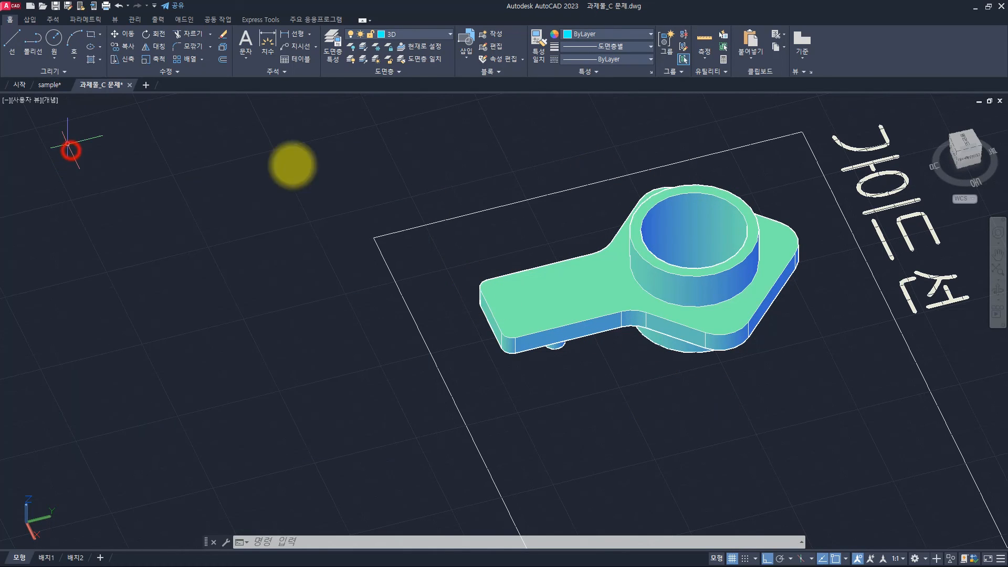
Step: Display the object properties and select the part to check which material is assigned to it
key(ctrl+1)
key(Escape)
key(Escape)
key(Escape)
middle_drag(695, 273, 570, 325)
click(600, 293)
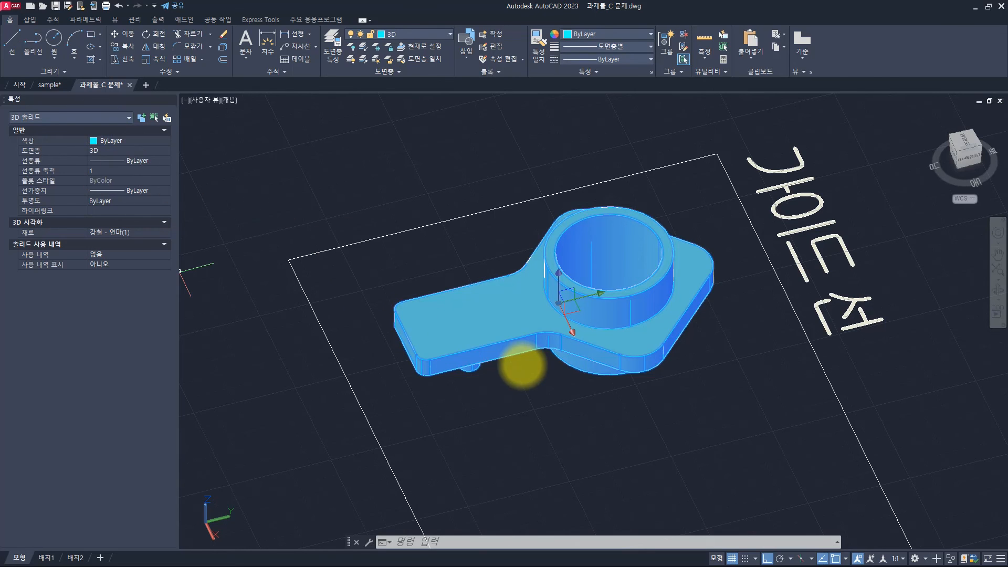
key(Escape)
key(Escape)
key(Escape)
shift+middle_drag(536, 404, 635, 356)
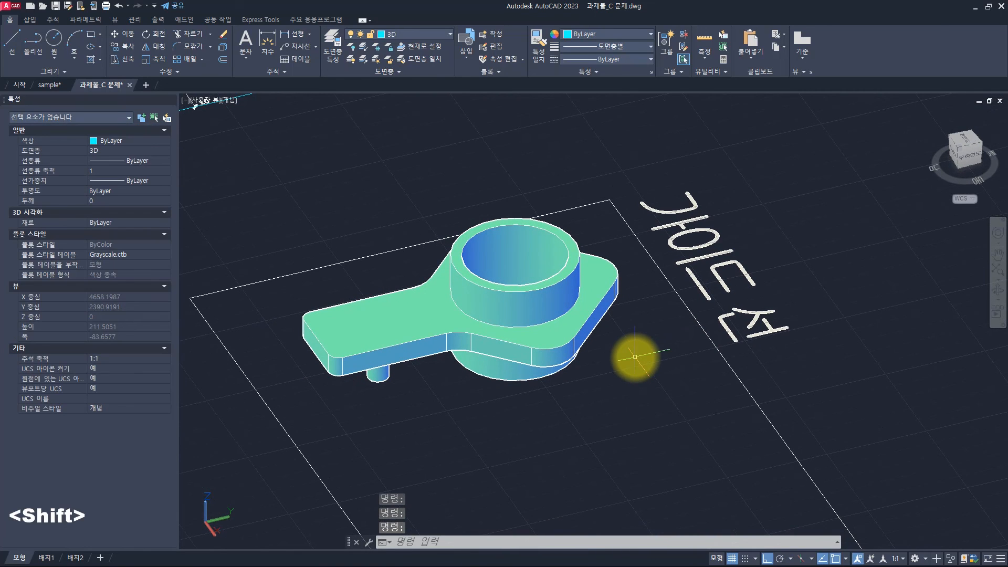
Step: Render the current view of the part with the surrounding drawing and guide text still shown
key(Escape)
key(Escape)
key(Escape)
key(Escape)
key(Escape)
key(Escape)
key(Escape)
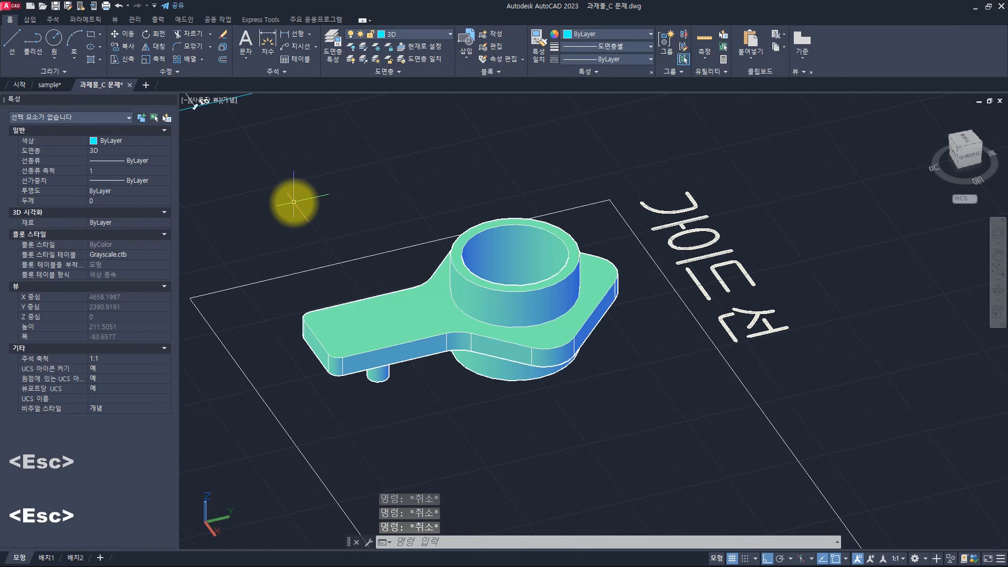
text(re)
middle_drag(340, 242, 340, 242)
key(Escape)
key(Escape)
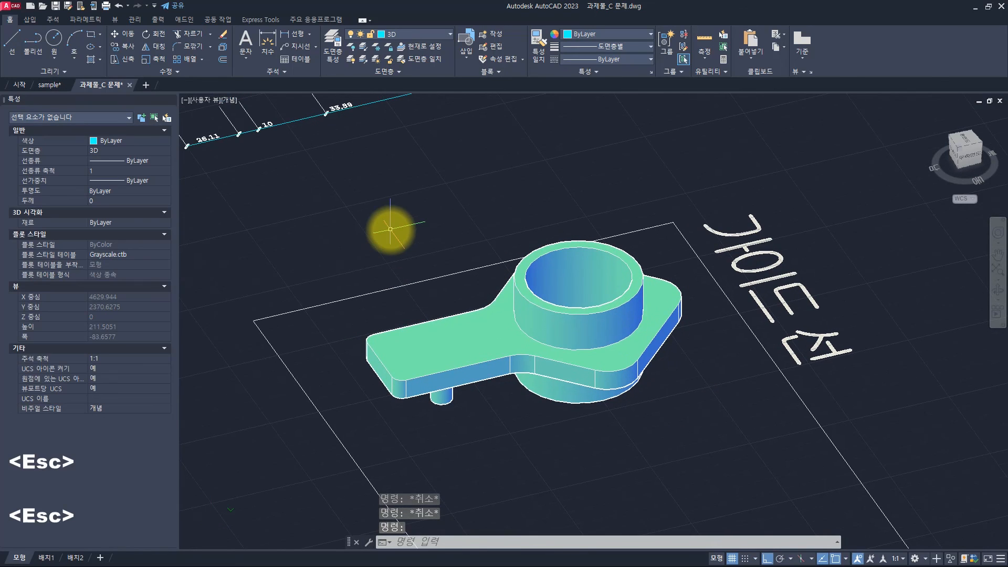
text(render)
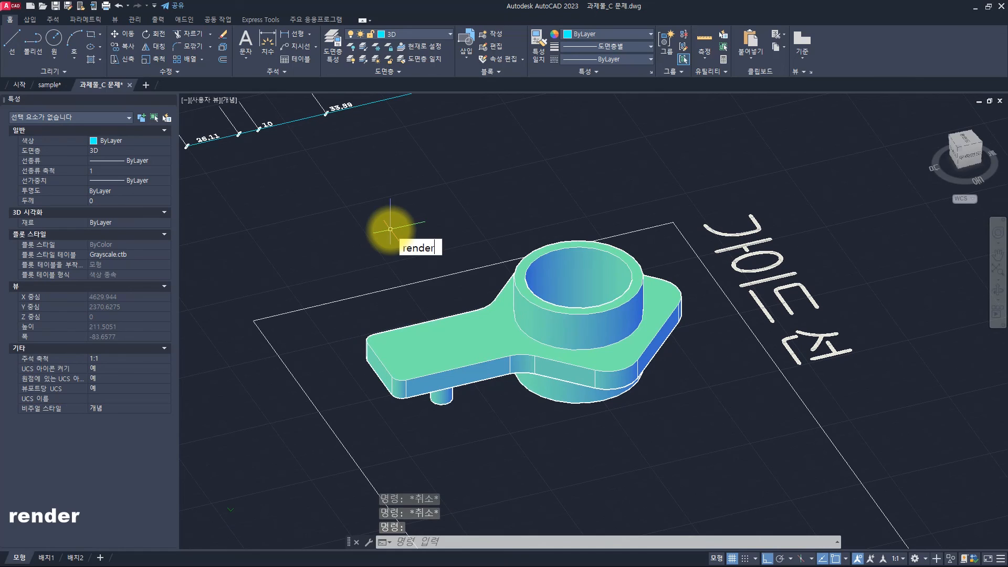
key(Return)
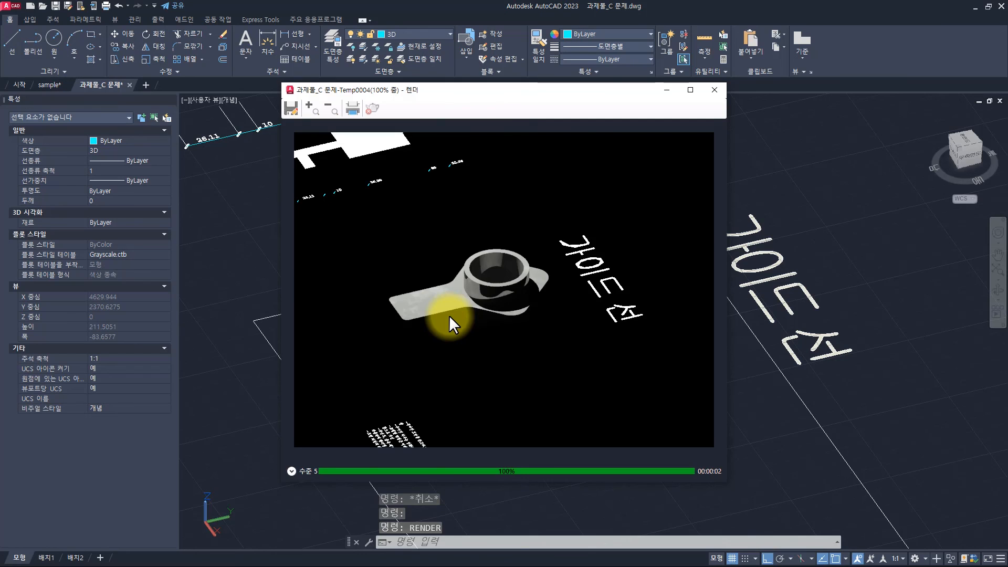
Step: Isolate the part together with the point light so all other drawing objects are hidden
key(Escape)
key(Escape)
key(Escape)
scroll(471, 261, down, 2)
middle_drag(466, 209, 480, 303)
click(561, 457)
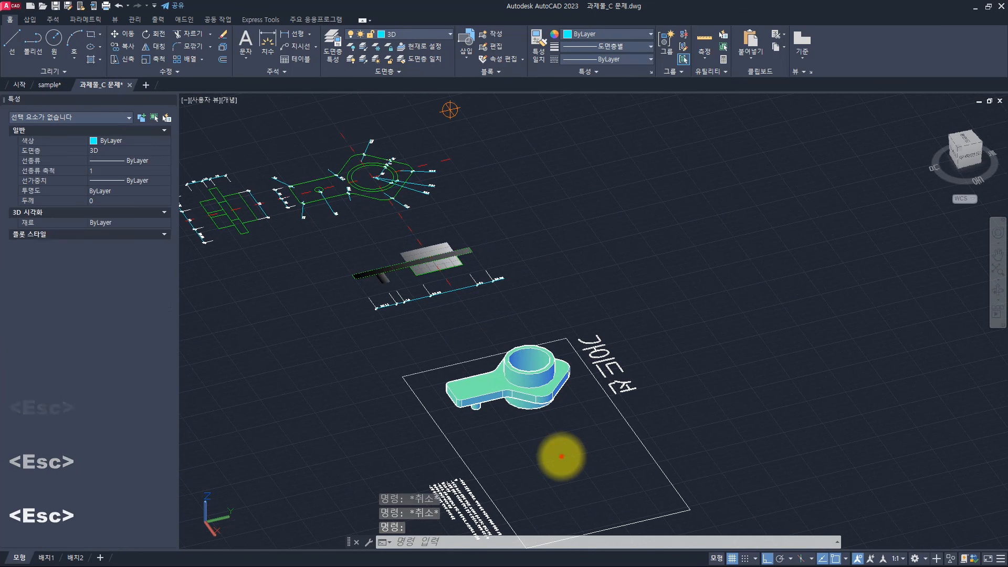
click(507, 381)
click(468, 135)
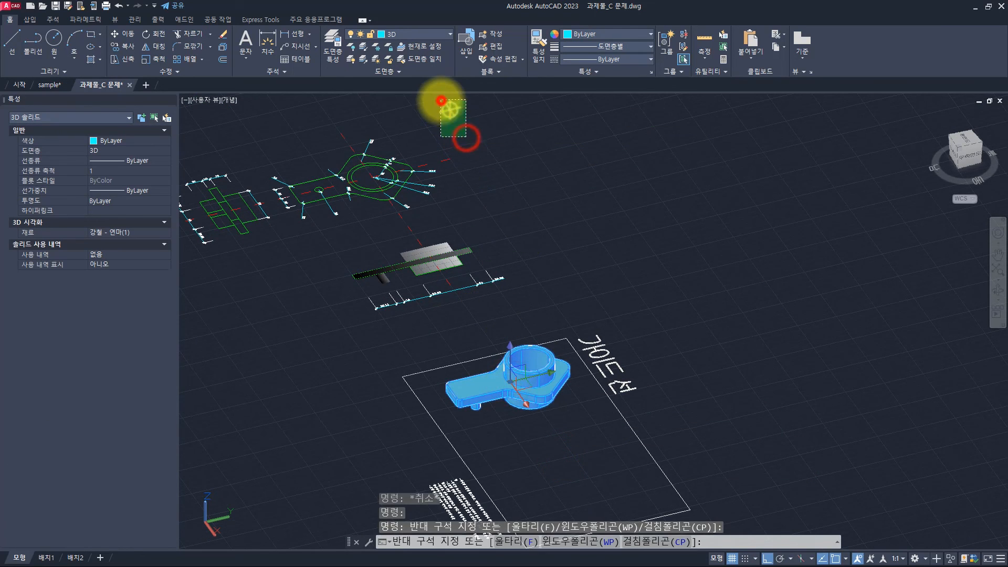
click(439, 101)
right_click(542, 233)
mouse_move(613, 281)
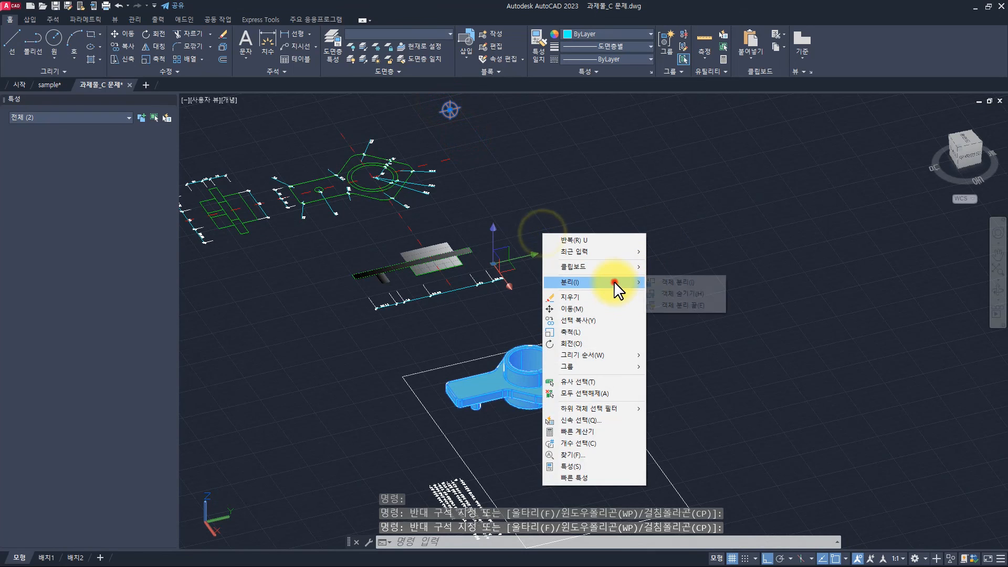
click(685, 278)
scroll(494, 399, up, 6)
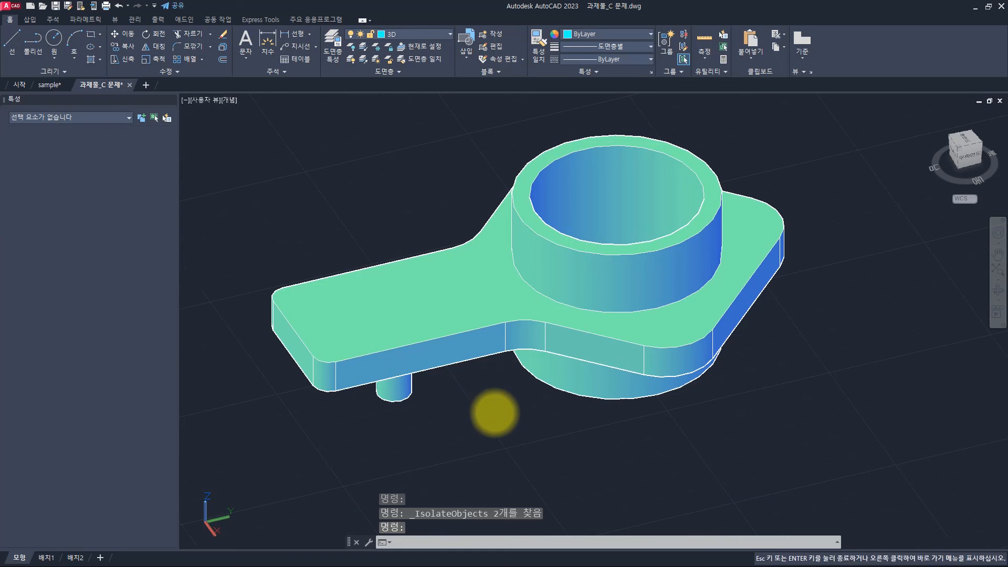
Step: Render the isolated part from a close isometric-like view
key(Escape)
key(Escape)
key(Escape)
text(render)
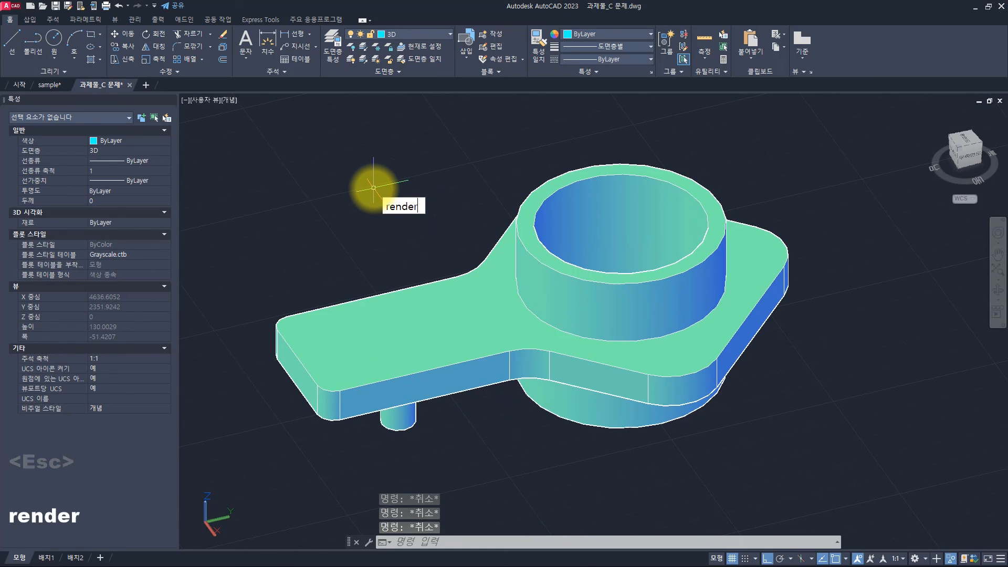
key(Return)
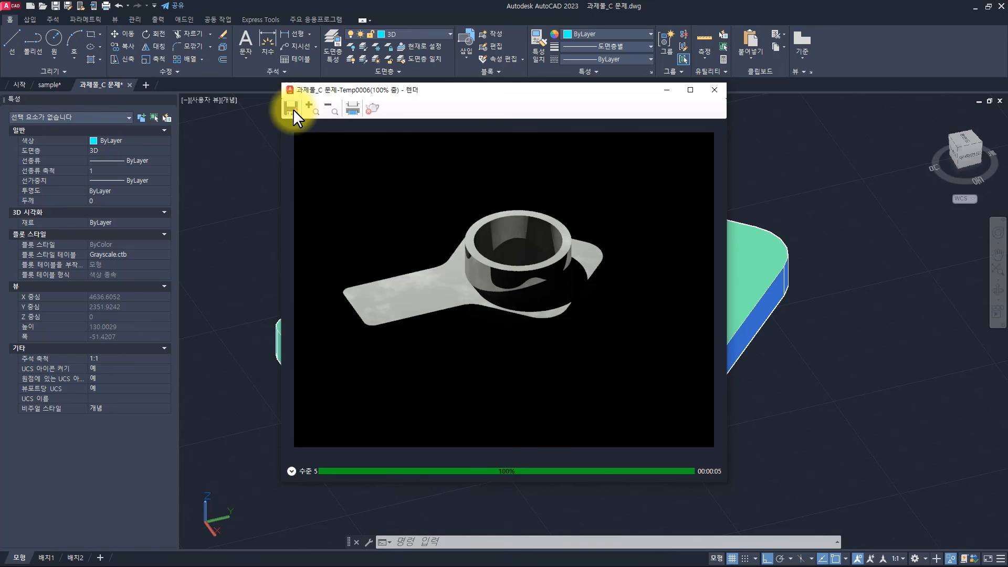
click(523, 271)
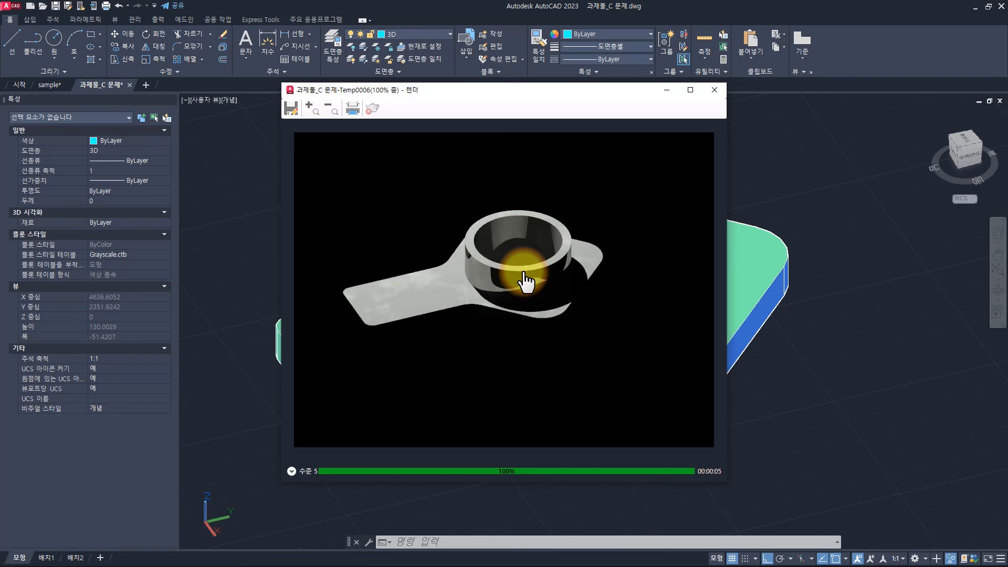